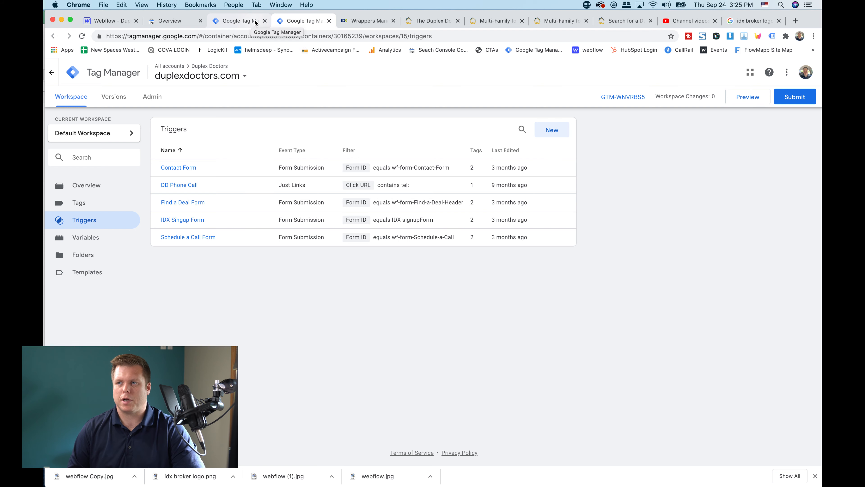
Inspect the hero form on The Duplex Doctors home page to locate its form ID in the page code
left_click(423, 21)
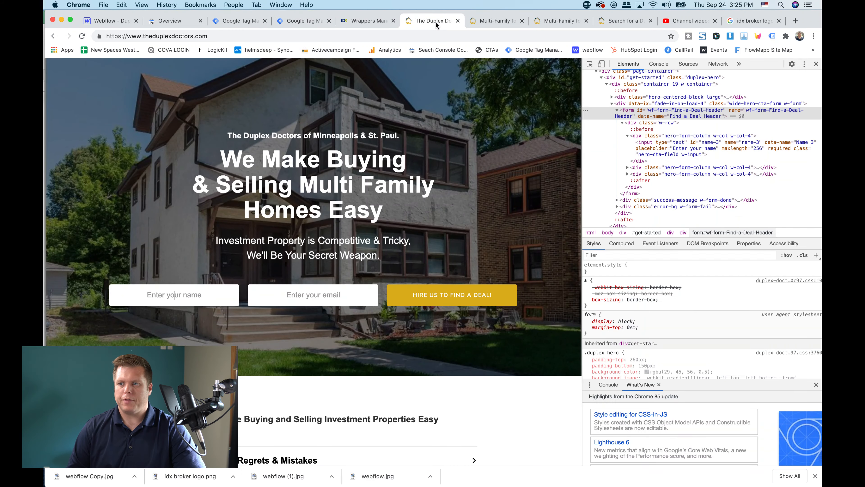
left_click(177, 293)
right_click(178, 293)
left_click(526, 191)
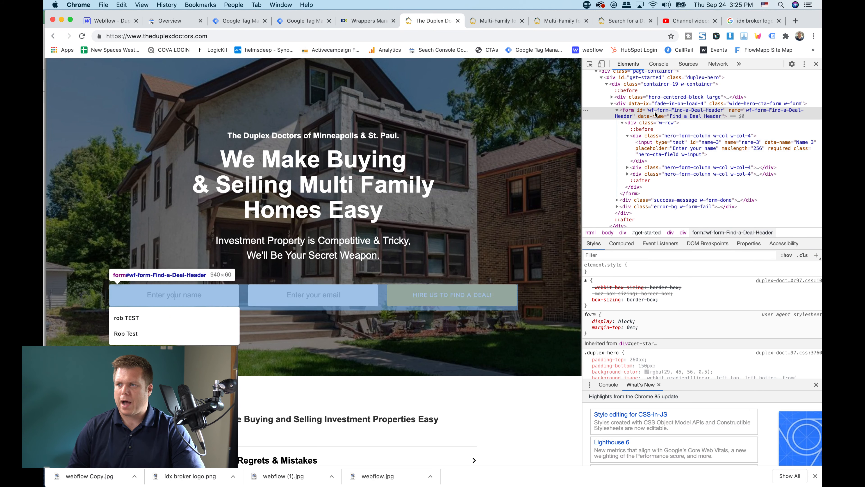
double_click(651, 112)
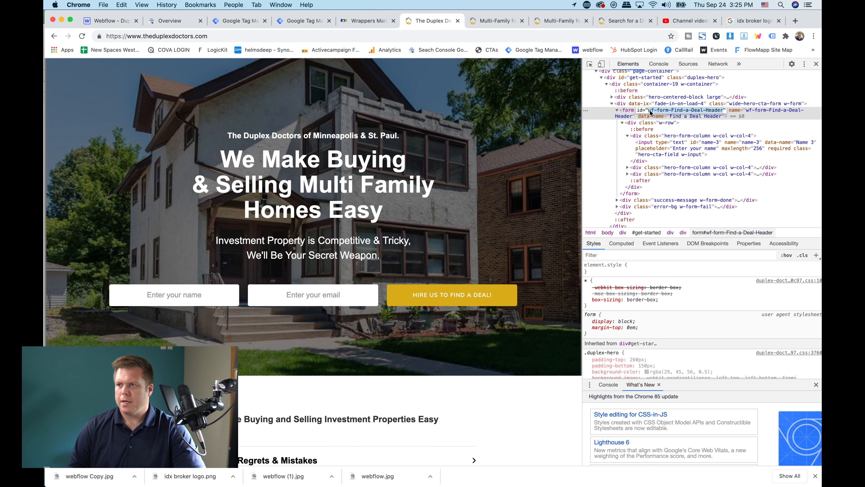
left_click(651, 112)
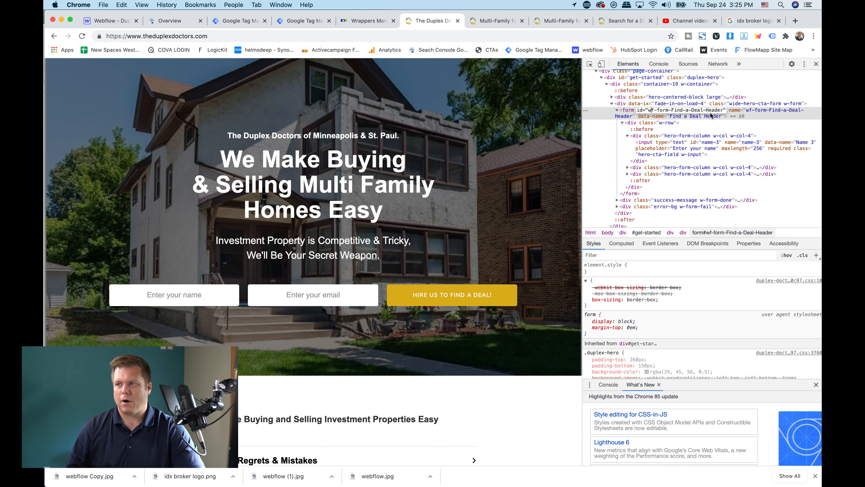
left_click(468, 187)
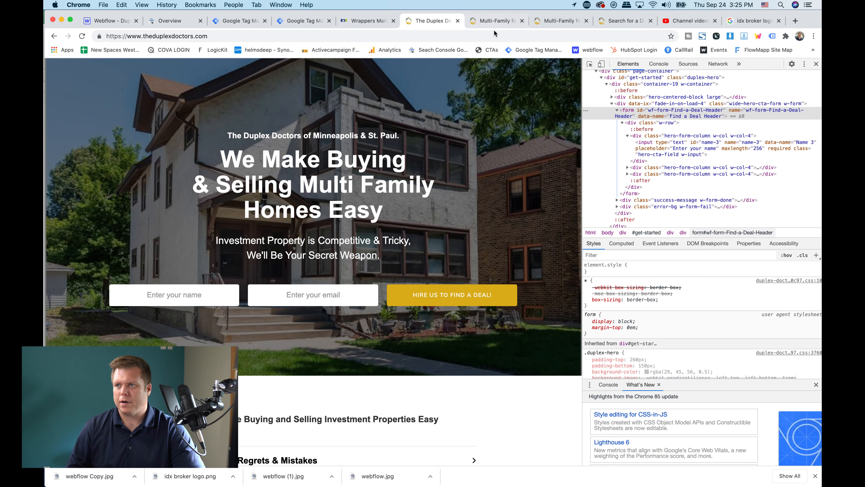
Compare the Sign Up form on the IDX Broker property listing page with the home page's form
left_click(499, 20)
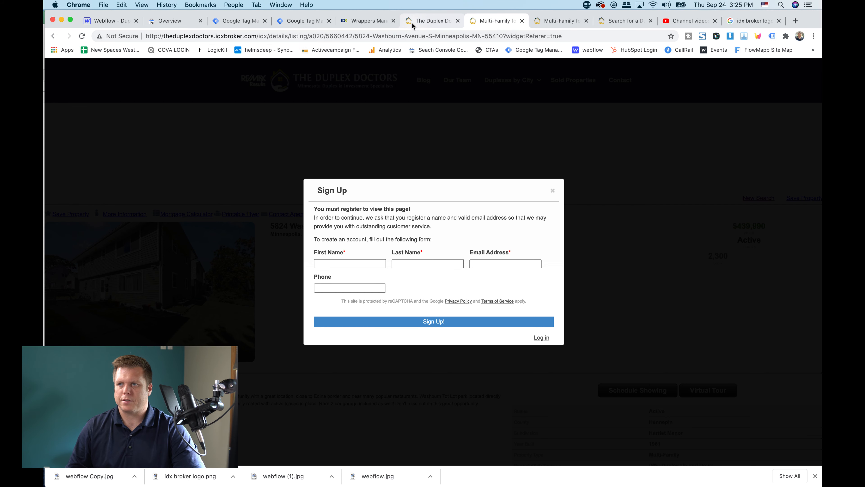
left_click(430, 21)
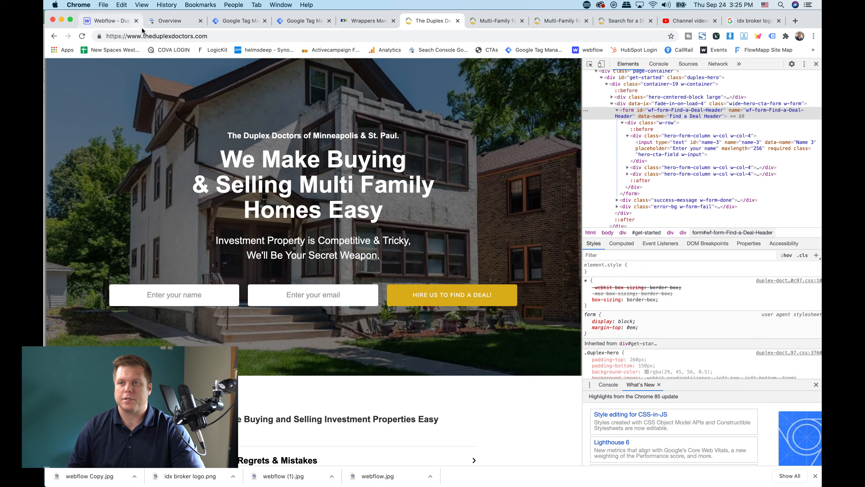
left_click(487, 22)
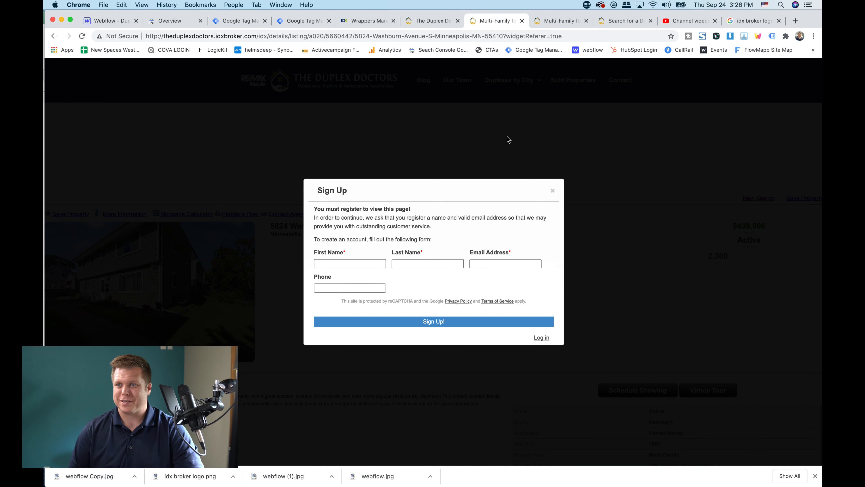
Switch to Google Tag Manager and review the existing form triggers and the blank new-trigger setup for duplexdoctors.com
left_click(295, 22)
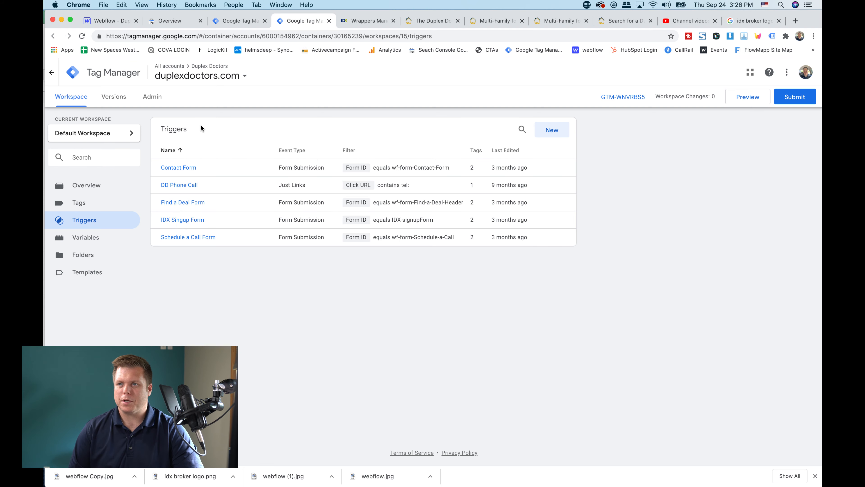
scroll(201, 126, "up", 4)
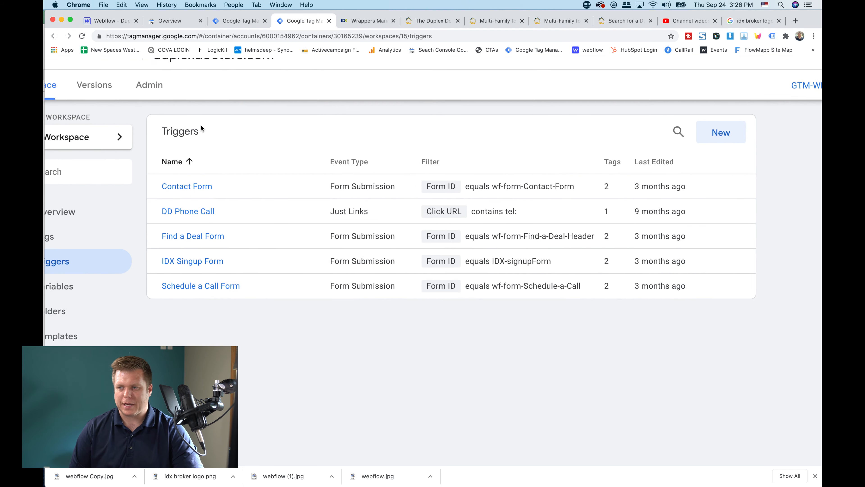
scroll(200, 125, "left", 2)
scroll(201, 125, "up", 2)
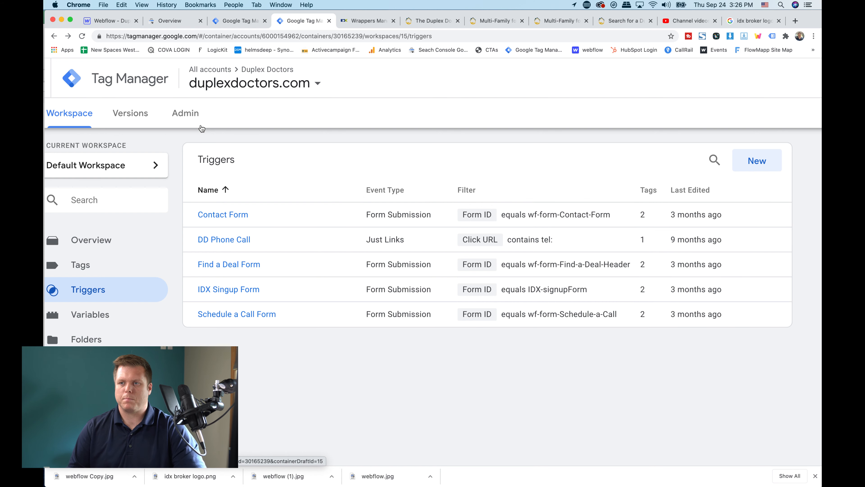
scroll(201, 128, "down", 3)
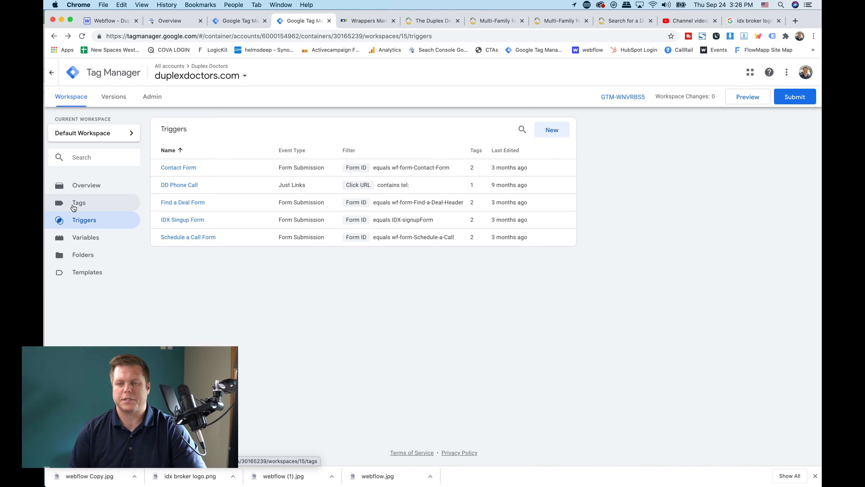
left_click(82, 221)
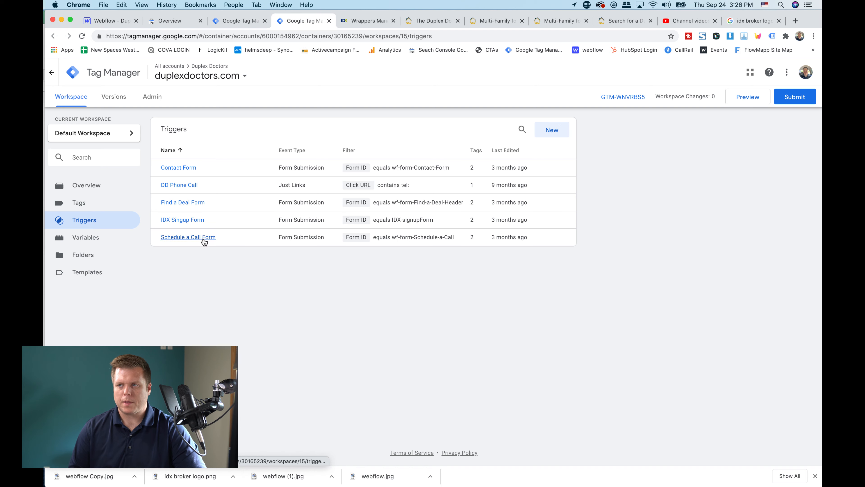
left_click(553, 129)
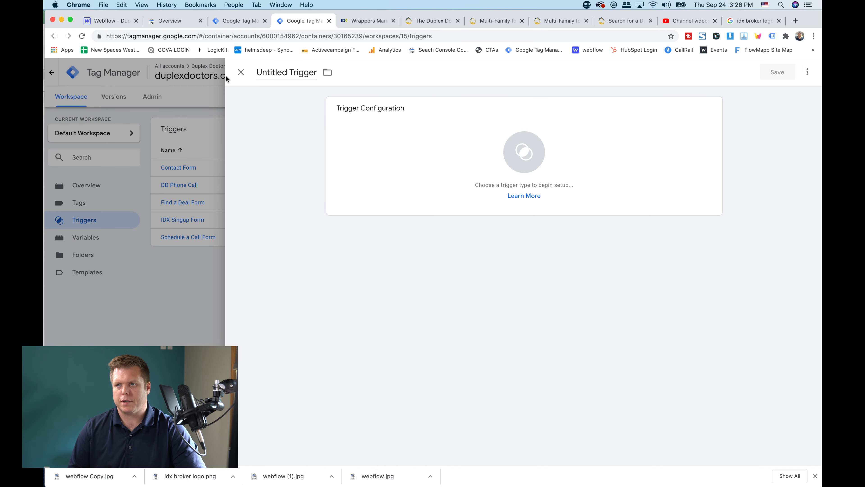
left_click(238, 74)
Check the workspace's built-in variables to see whether Form ID and the other form variables are enabled
left_click(90, 240)
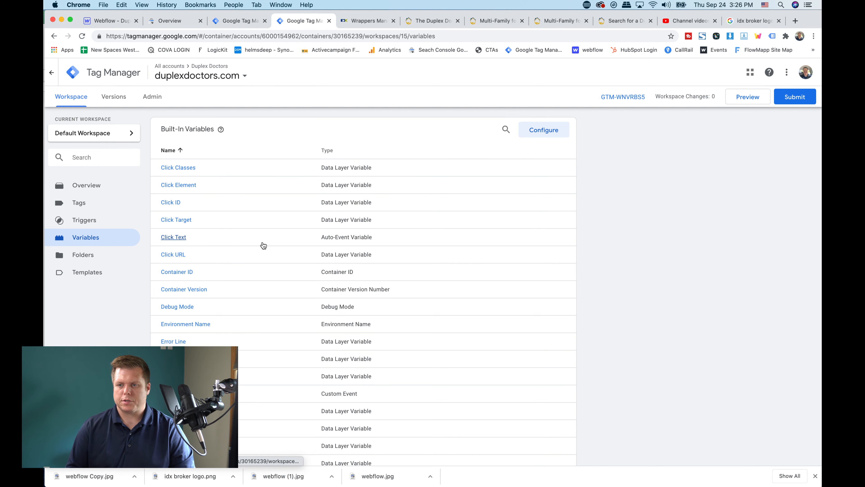
scroll(263, 246, "down", 3)
scroll(264, 245, "down", 4)
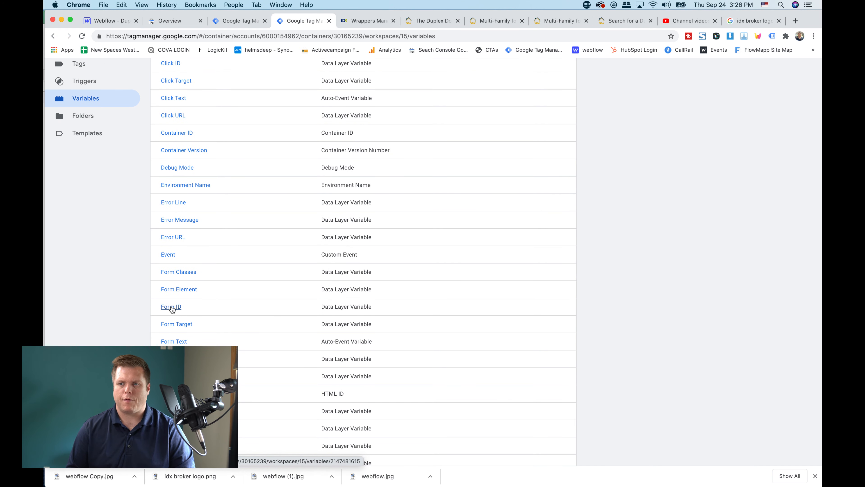
scroll(145, 260, "up", 6)
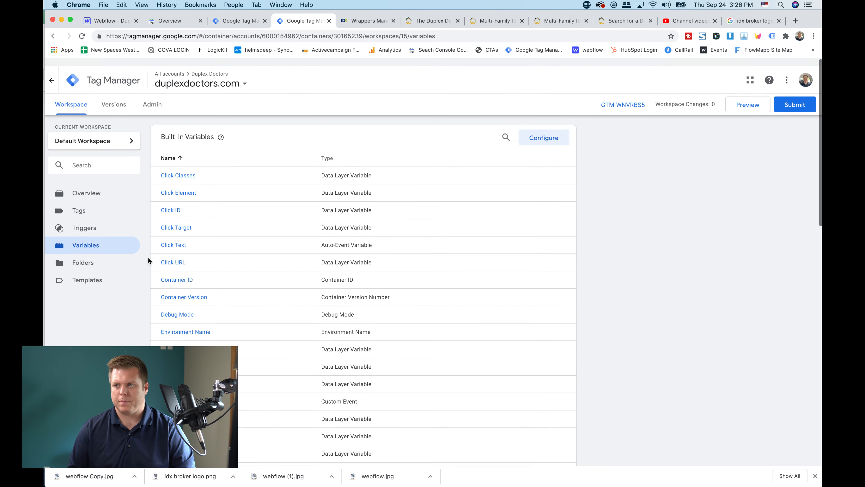
left_click(561, 130)
scroll(631, 240, "down", 10)
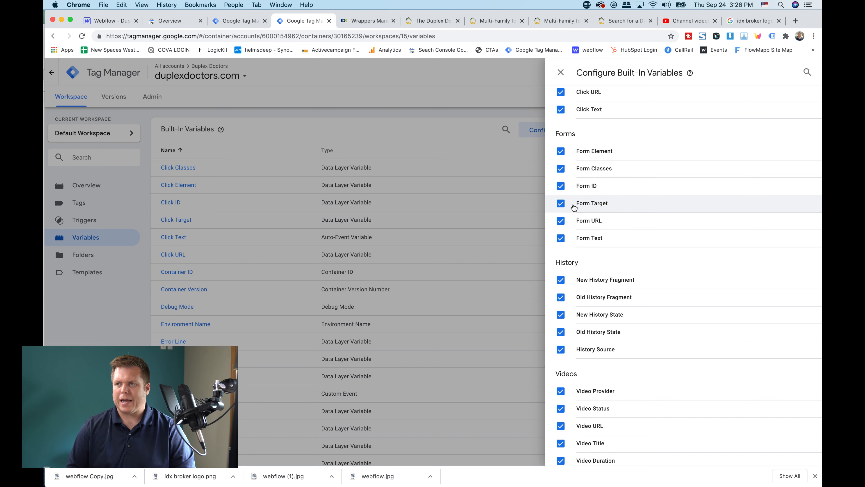
left_click(561, 72)
Start a new trigger named "IDX registration form" with the Form Submission trigger type
left_click(85, 220)
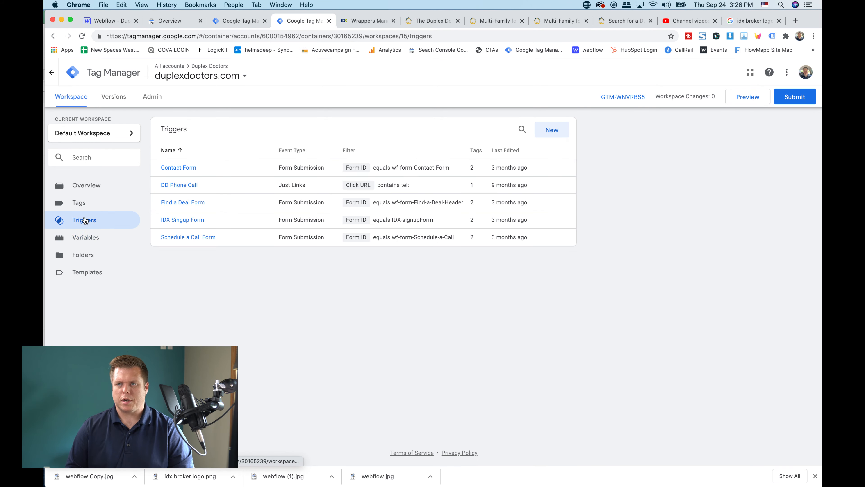
left_click(553, 133)
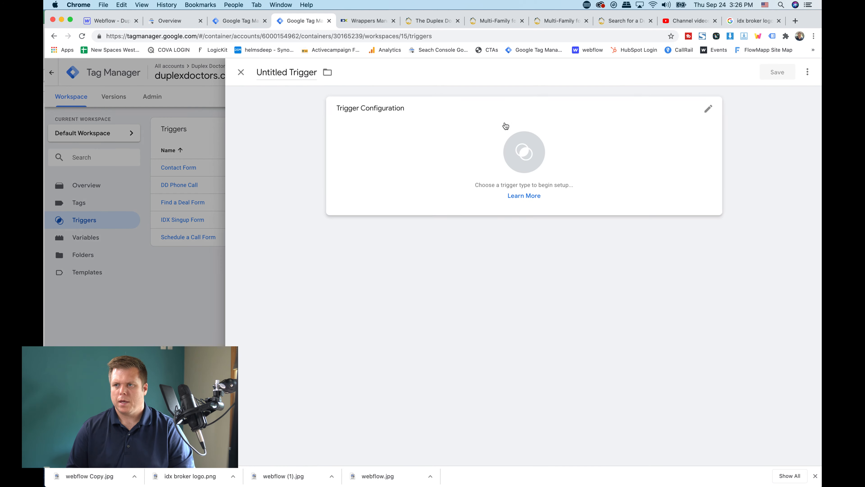
left_click(302, 81)
type("IDX registration form")
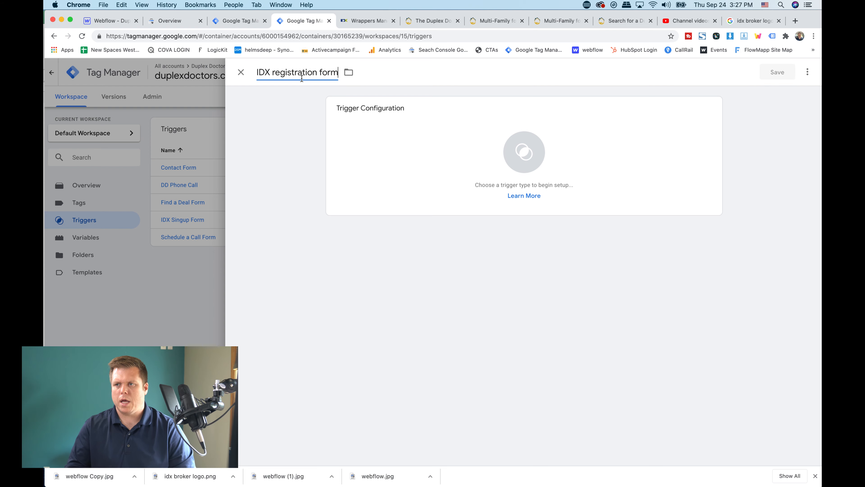
left_click(404, 110)
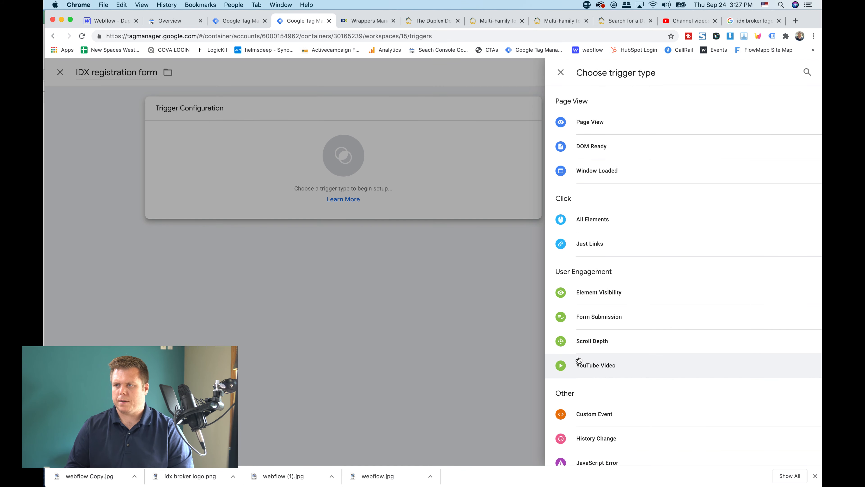
scroll(589, 364, "down", 3)
scroll(584, 363, "up", 3)
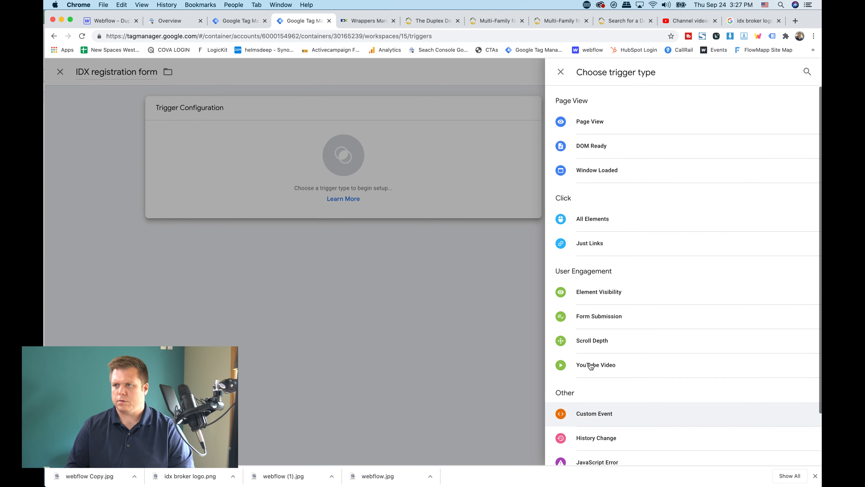
left_click(583, 316)
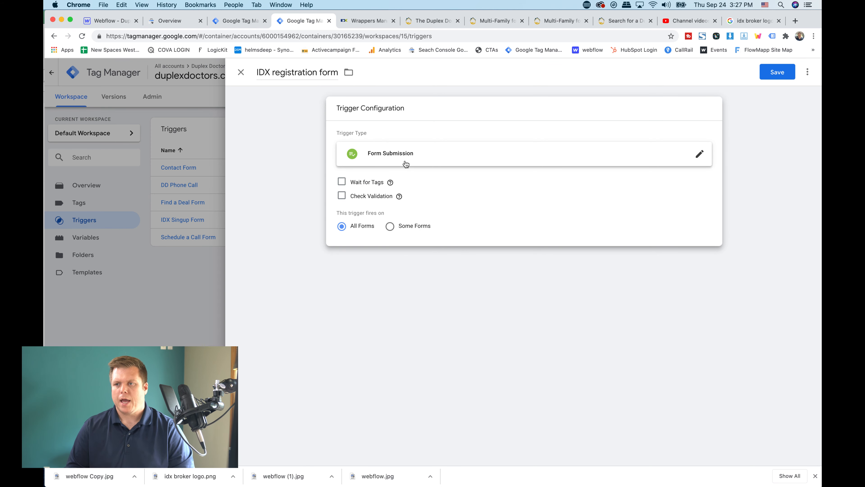
Limit the new trigger to Some Forms and begin its firing condition with Form ID equals
left_click(392, 226)
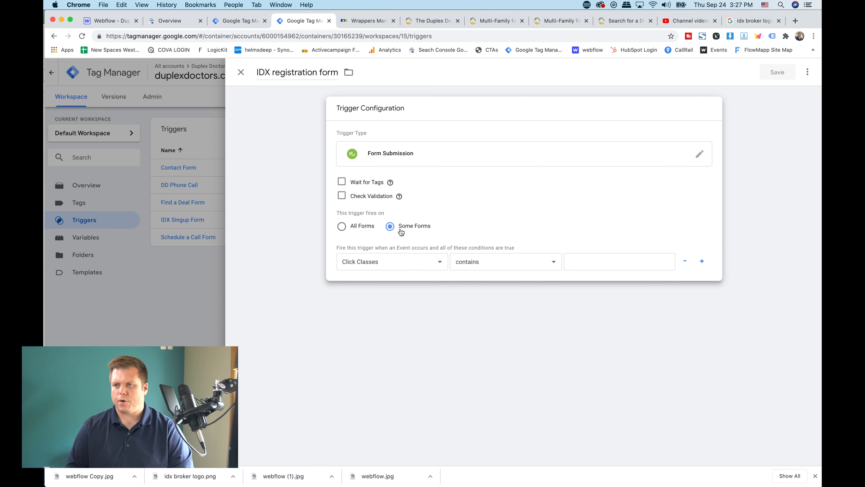
left_click(381, 260)
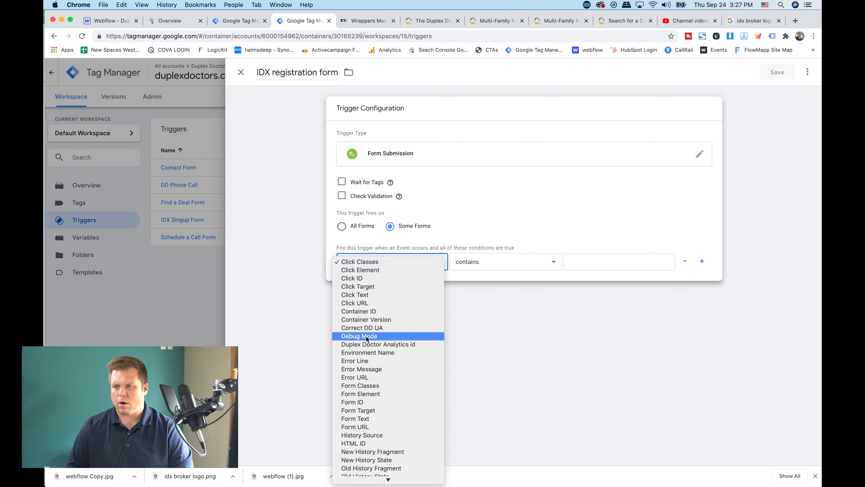
left_click(354, 402)
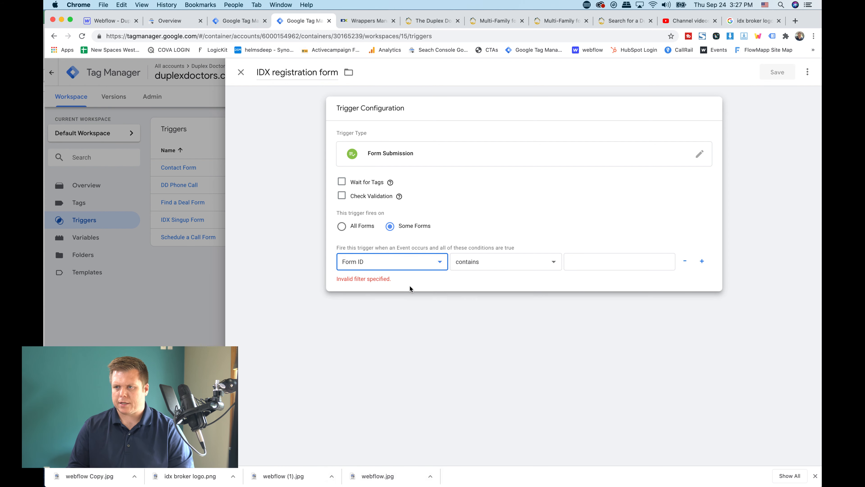
scroll(410, 284, "up", 5)
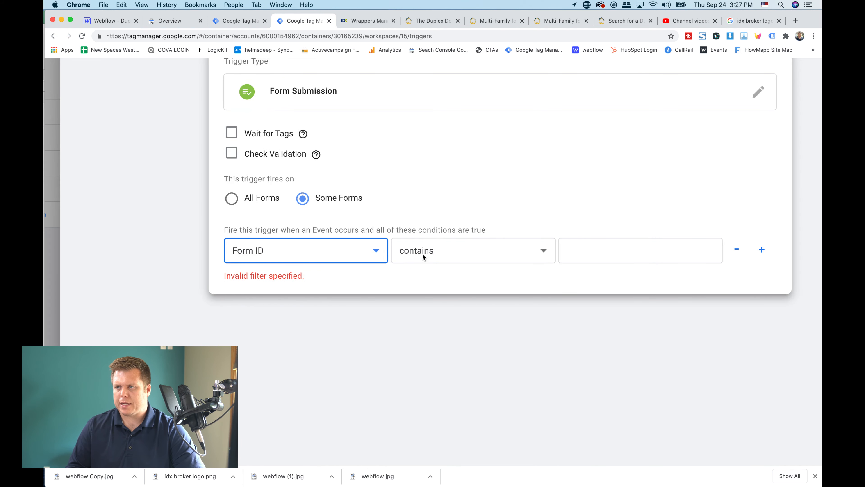
left_click(421, 253)
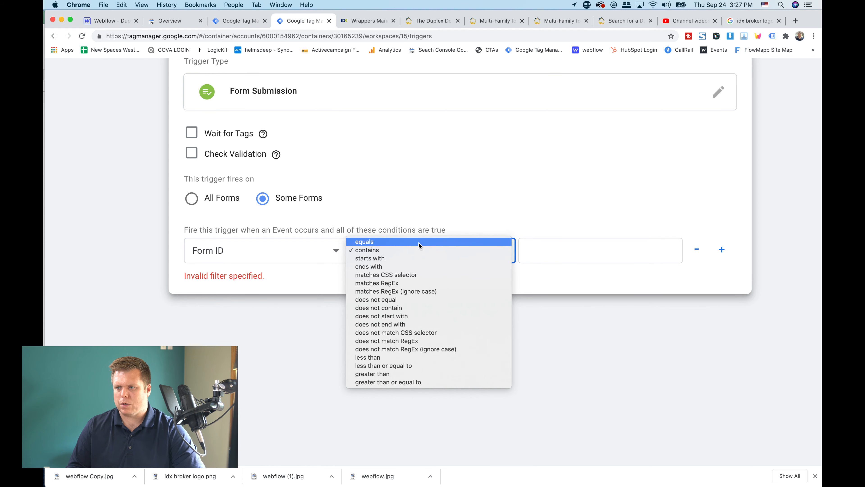
left_click(419, 242)
left_click(562, 252)
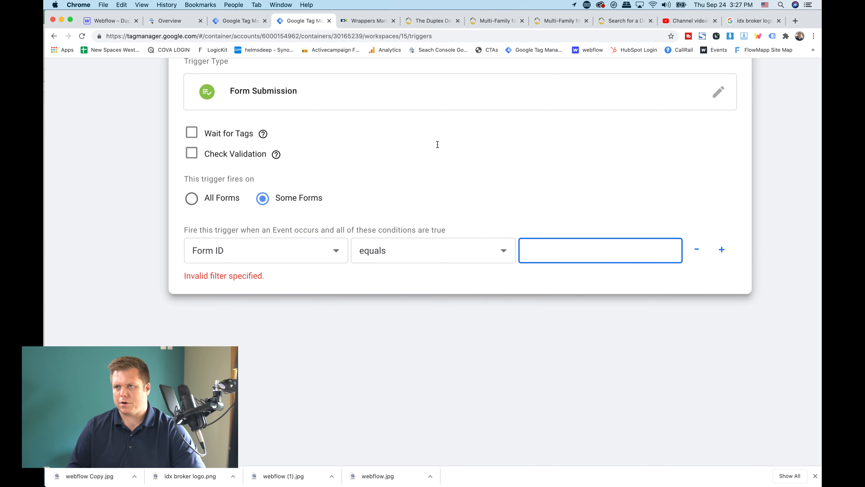
Close the new IDX registration form trigger and discard its unsaved changes
scroll(403, 185, "up", 1)
scroll(203, 118, "up", 3)
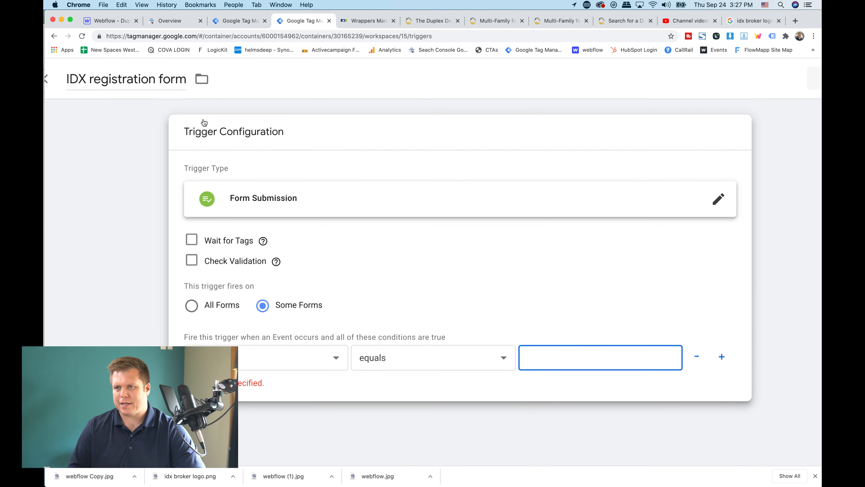
left_click(99, 78)
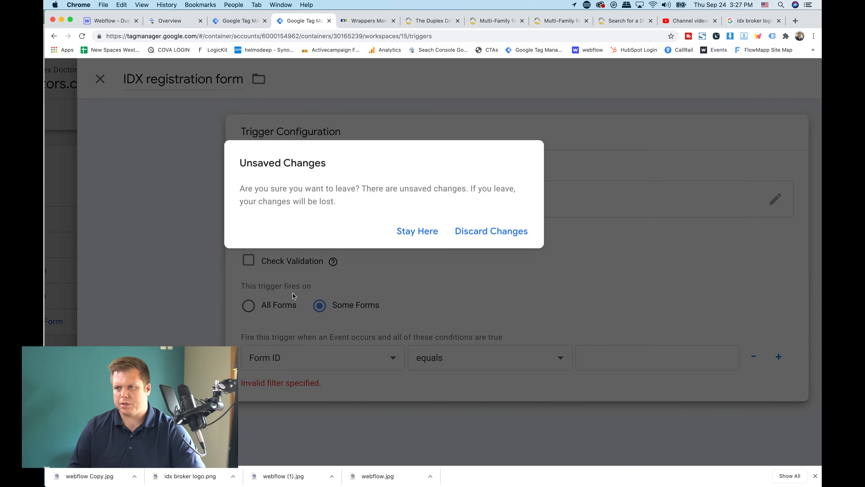
left_click(473, 231)
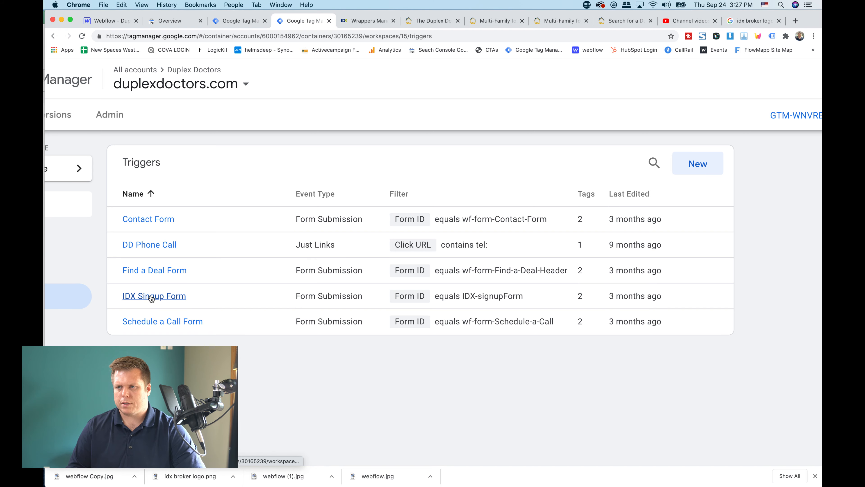
Open the existing IDX Singup Form trigger and view its editable configuration
left_click(152, 297)
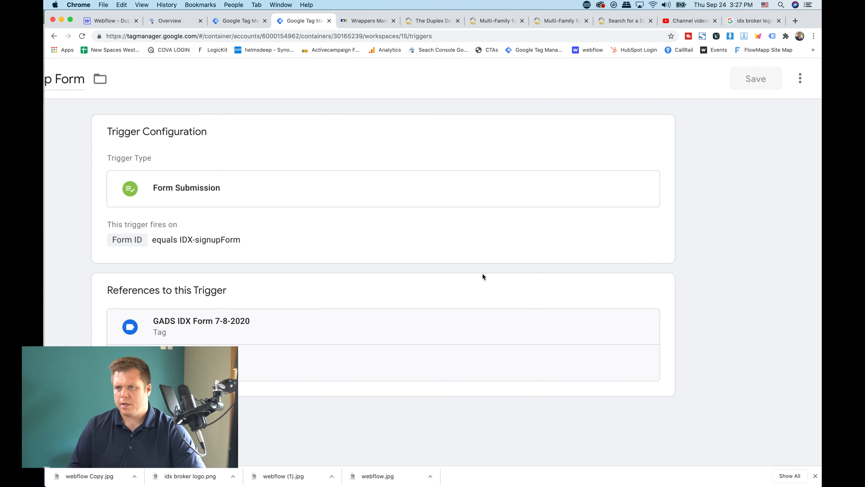
left_click(225, 187)
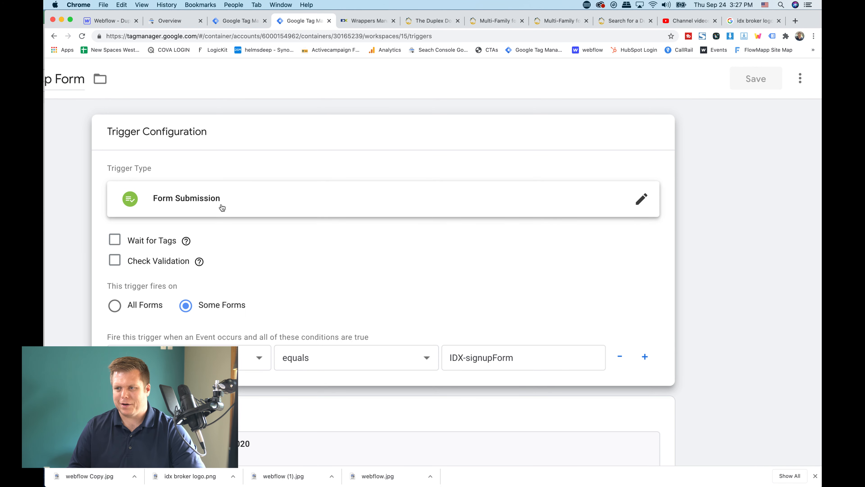
Examine the IDX Singup Form trigger's firing condition, which combines Some Forms with a Form ID match
scroll(498, 386, "up", 5)
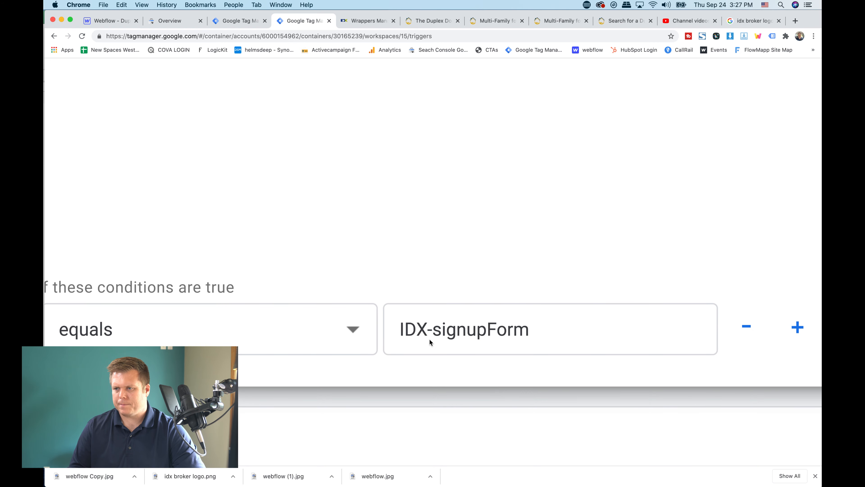
scroll(429, 338, "down", 1)
scroll(230, 322, "left", 10)
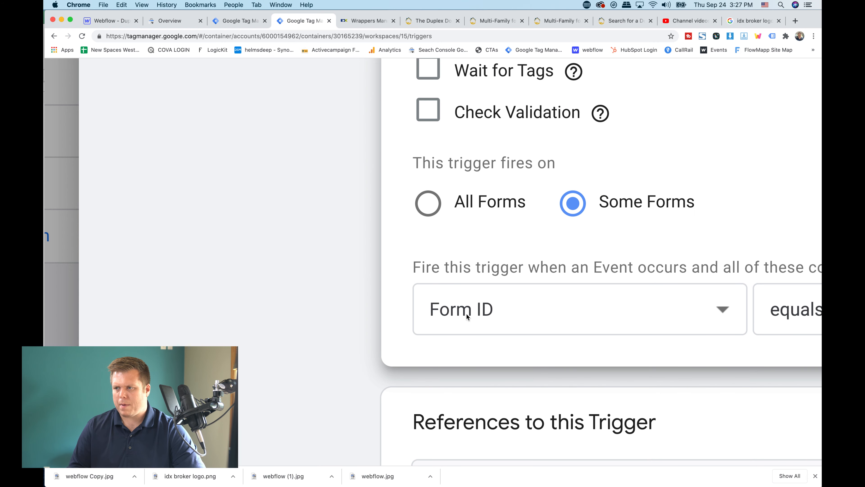
scroll(480, 312, "right", 20)
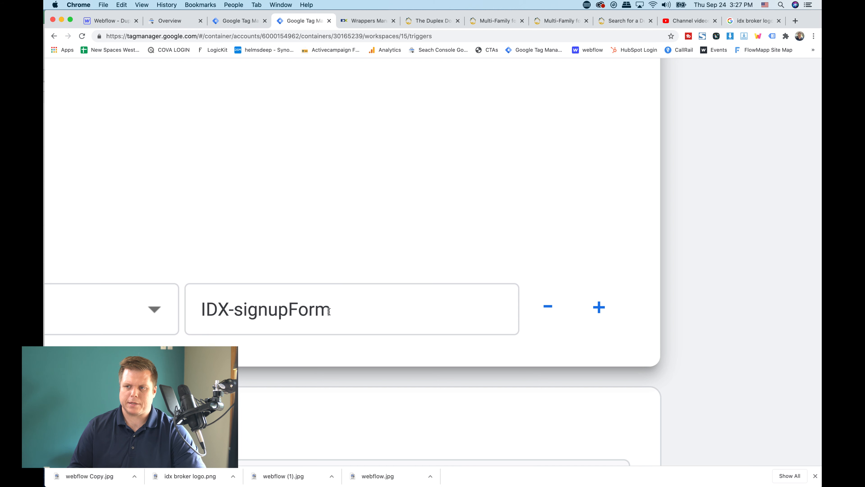
left_click(299, 299)
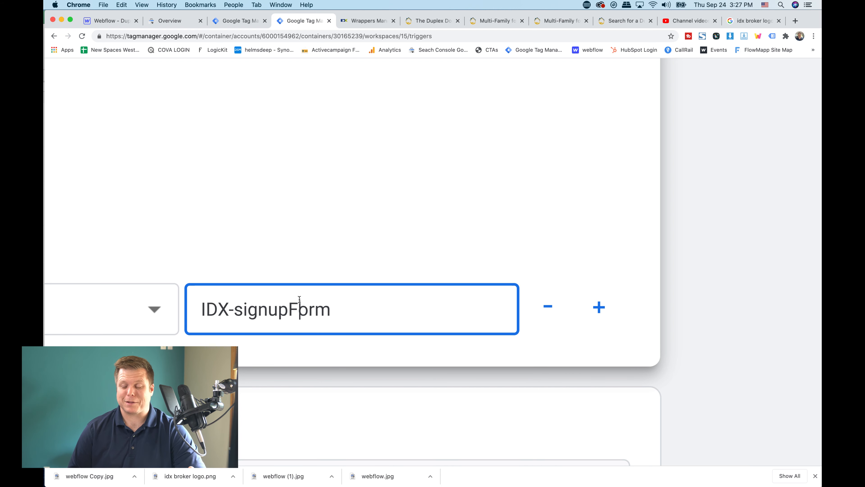
triple_click(299, 299)
scroll(300, 299, "left", 10)
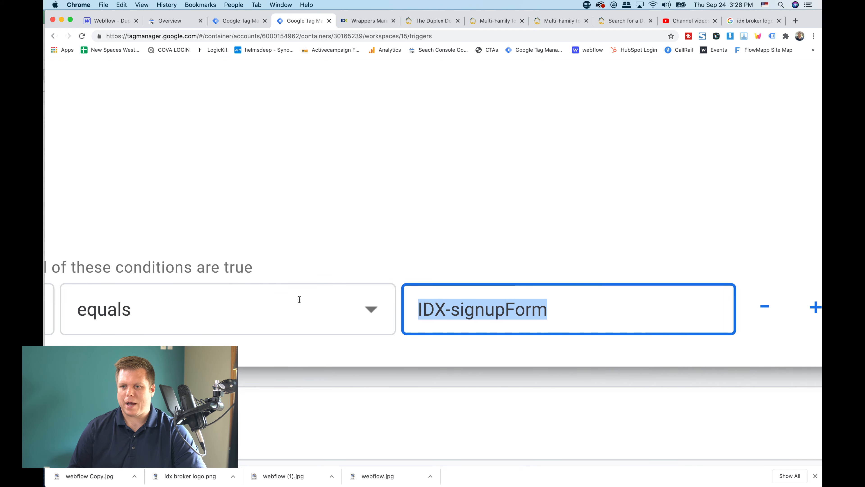
scroll(300, 299, "left", 3)
scroll(299, 299, "right", 6)
left_click(411, 311)
scroll(410, 314, "down", 5)
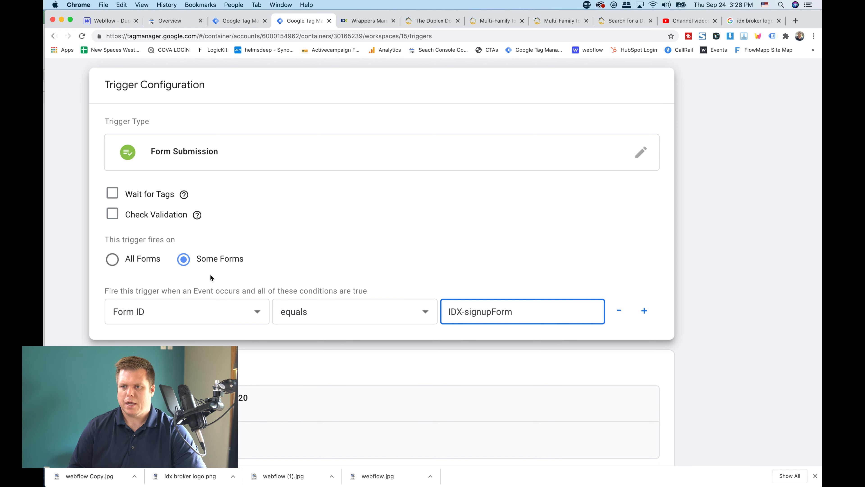
left_click(204, 278)
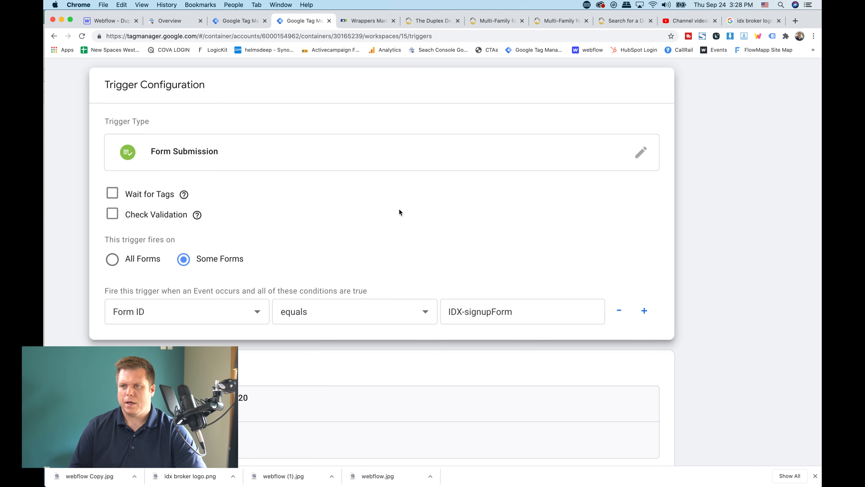
scroll(399, 212, "down", 5)
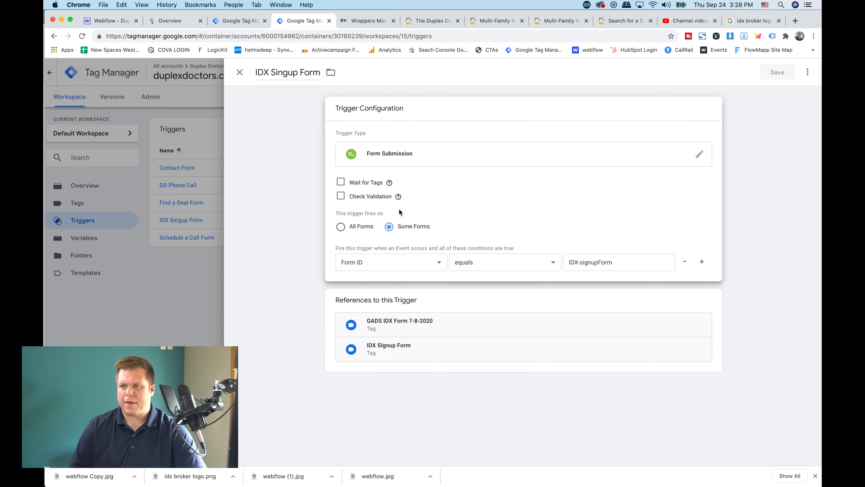
Close the IDX Singup Form trigger and open the container's list of tags
left_click(237, 70)
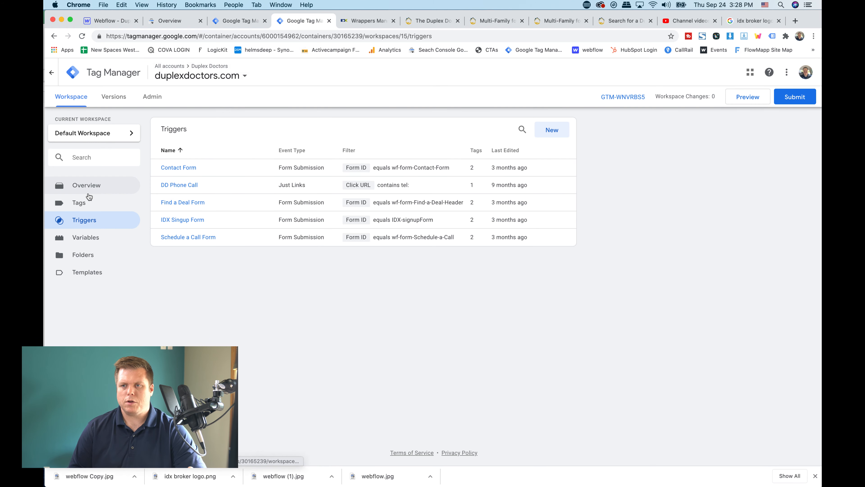
left_click(84, 201)
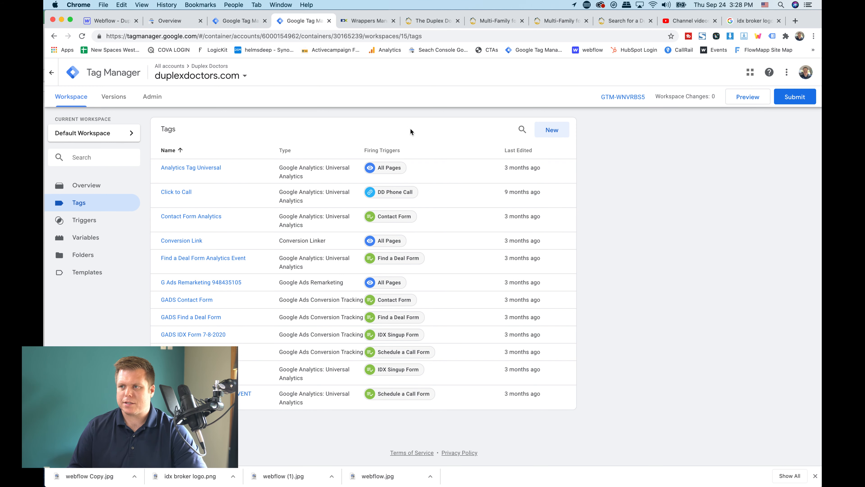
Start a new tag named "Google Ad" and keep its draft open
left_click(554, 131)
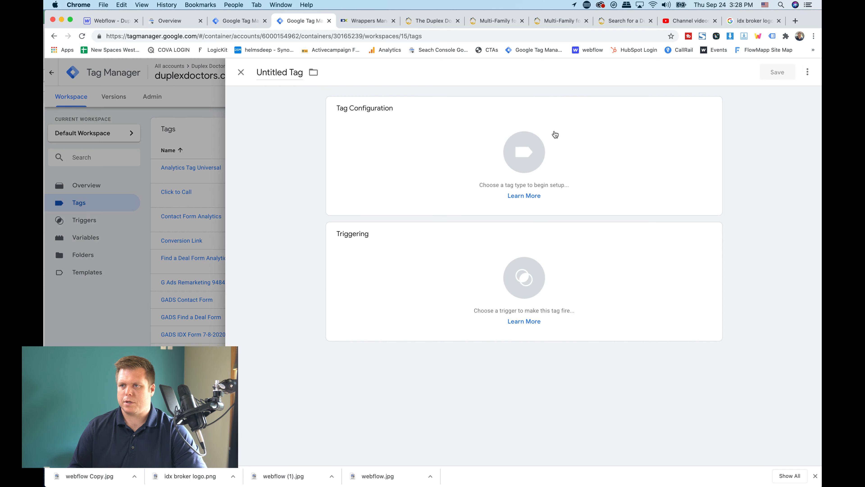
left_click(275, 69)
type("Google Ad")
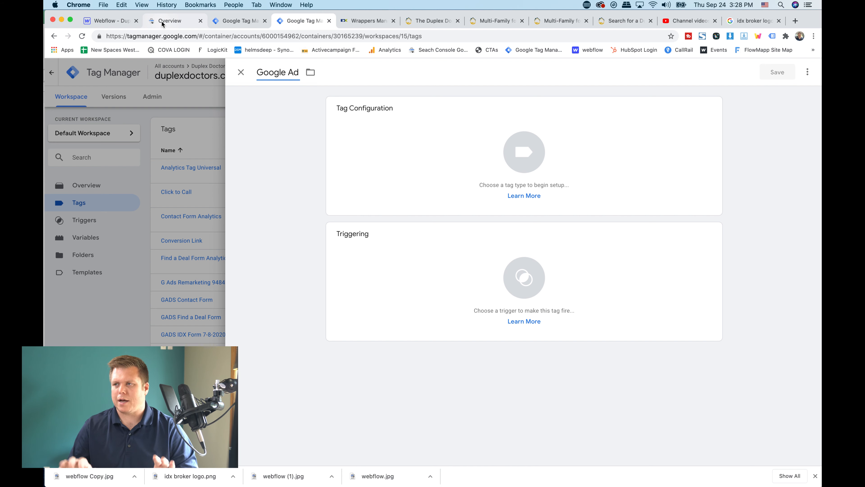
left_click(247, 73)
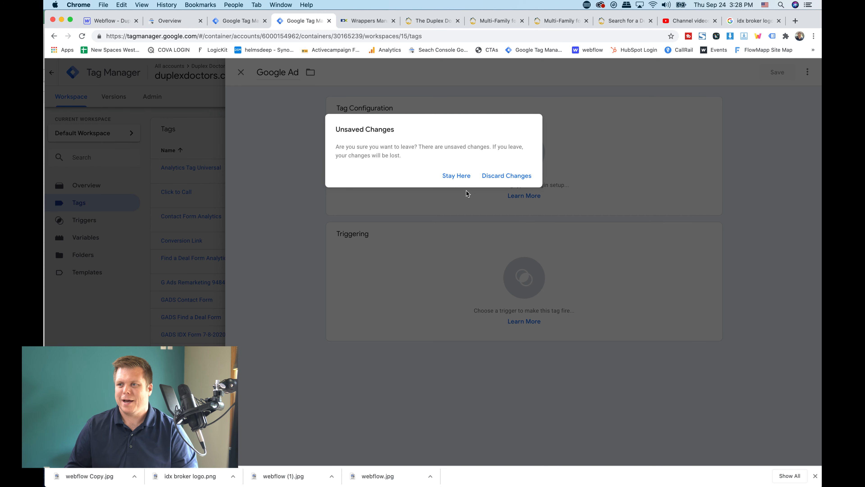
left_click(456, 175)
Switch to The Duplex Doctors homepage, turn Google Tag Assistant off and on again, and reload the page
left_click(364, 21)
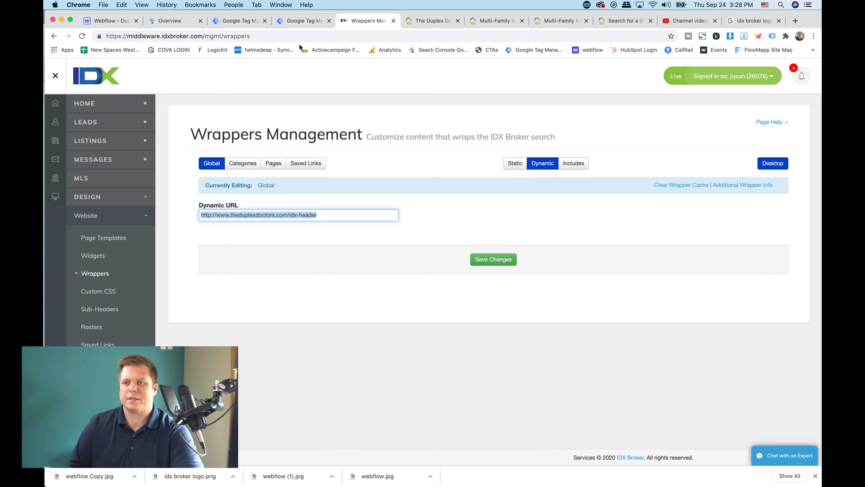
left_click(218, 114)
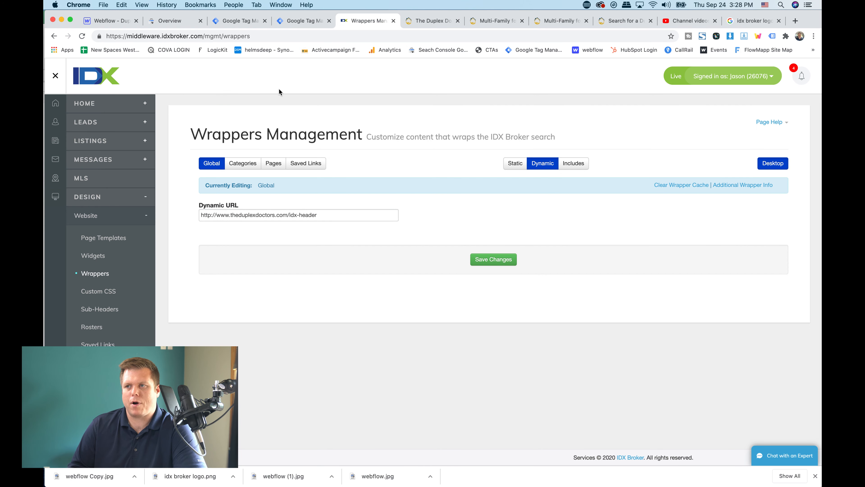
left_click(494, 21)
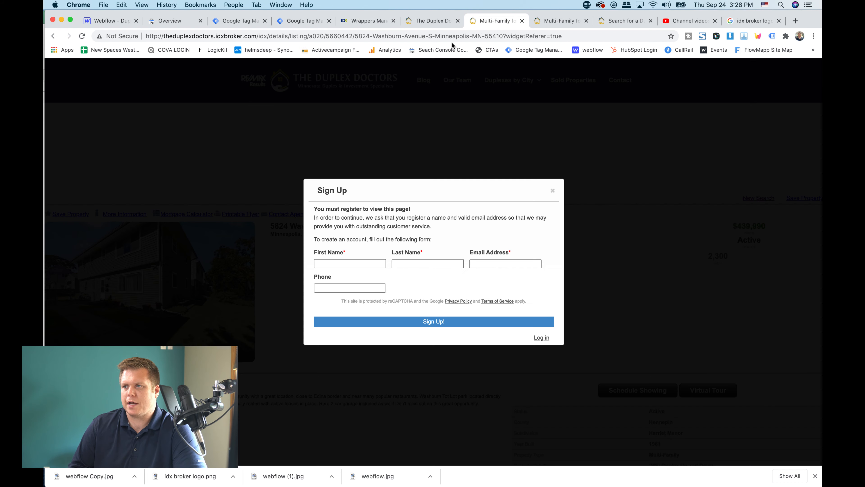
left_click(431, 20)
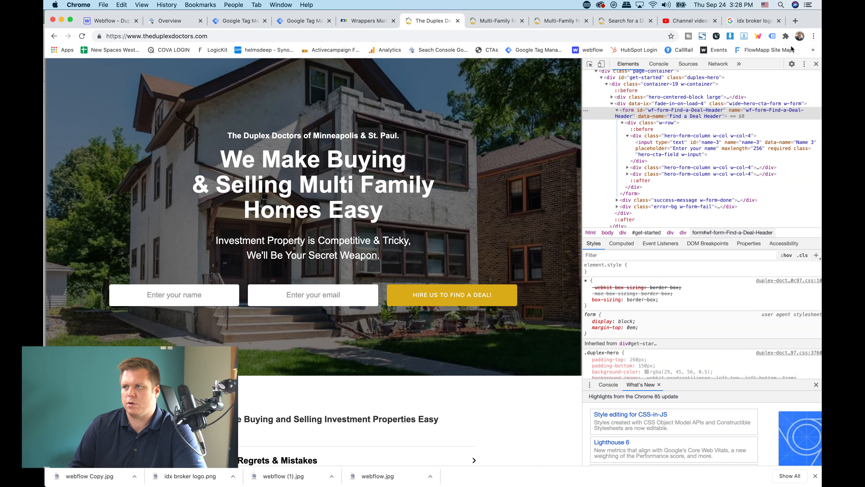
left_click(772, 36)
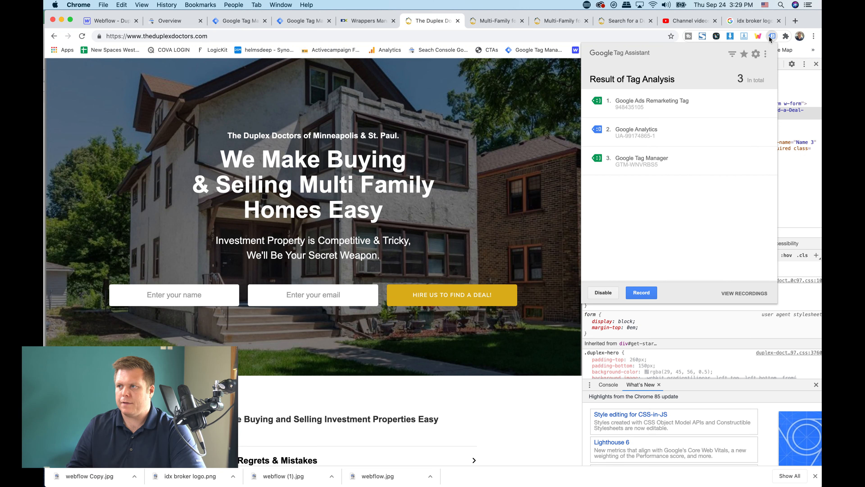
left_click(602, 292)
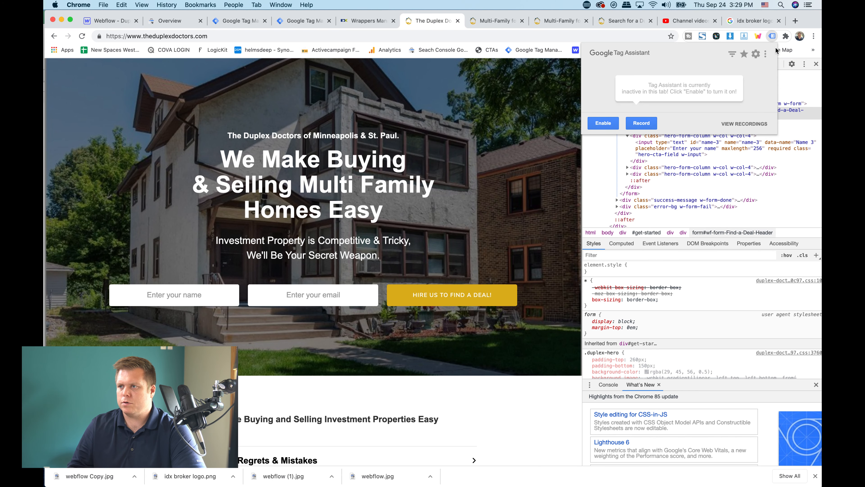
left_click(603, 124)
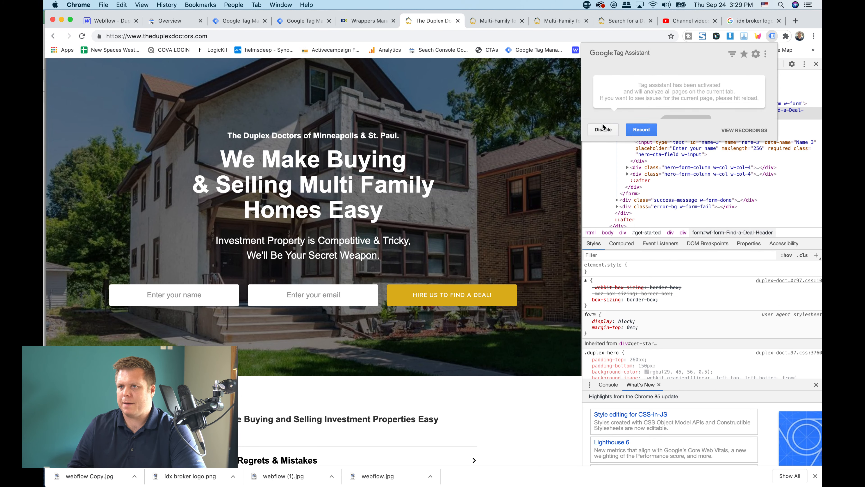
left_click(82, 35)
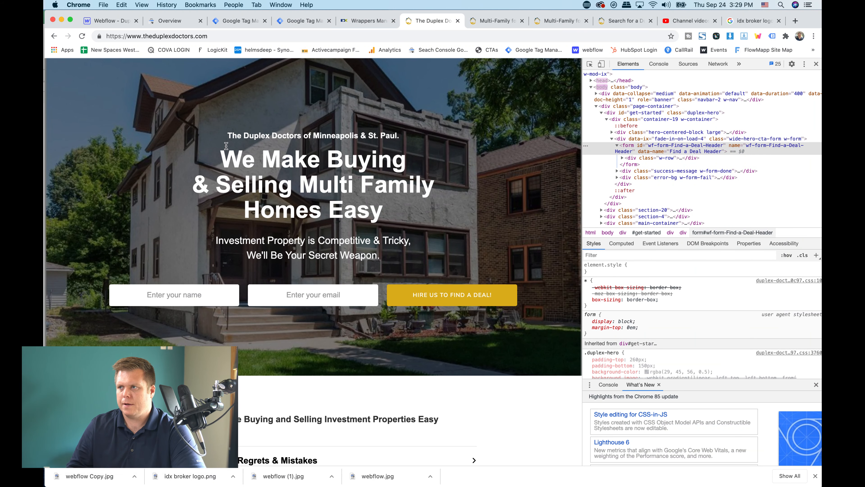
View Google Tag Assistant's tag analysis for the reloaded homepage, then close it
left_click(745, 36)
left_click(774, 38)
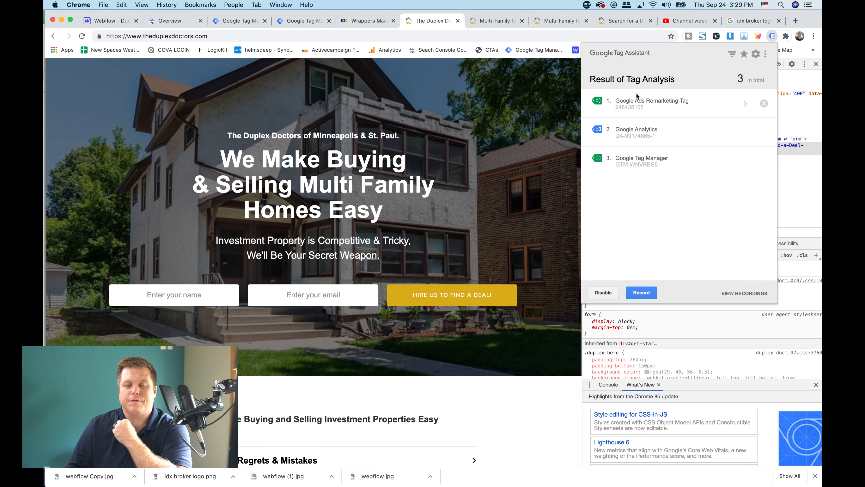
left_click(304, 150)
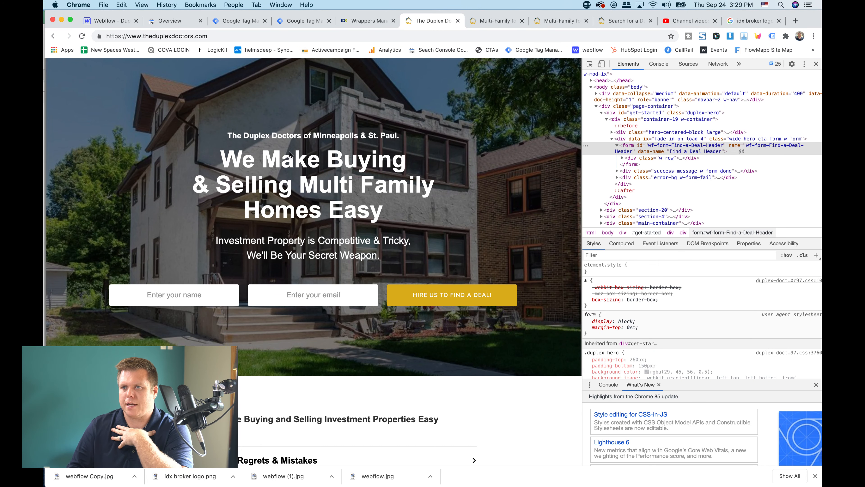
Return to Google Tag Manager and discard the unsaved Google Ad tag
left_click(243, 23)
left_click(301, 22)
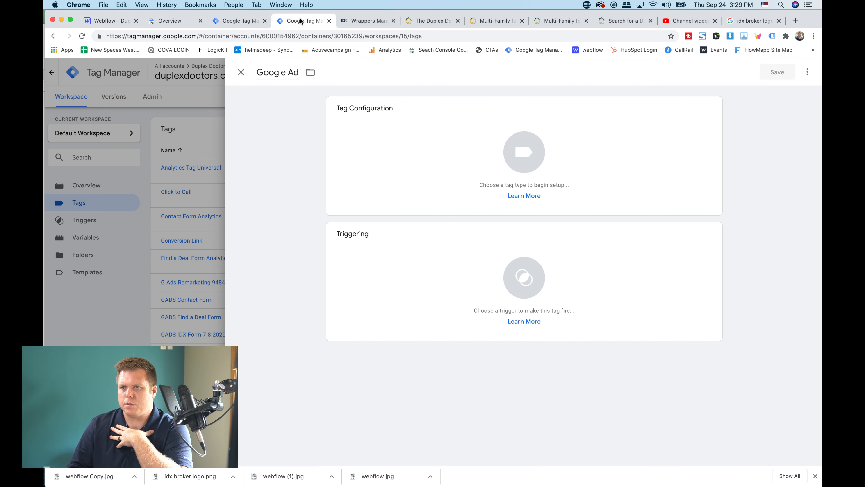
left_click(241, 72)
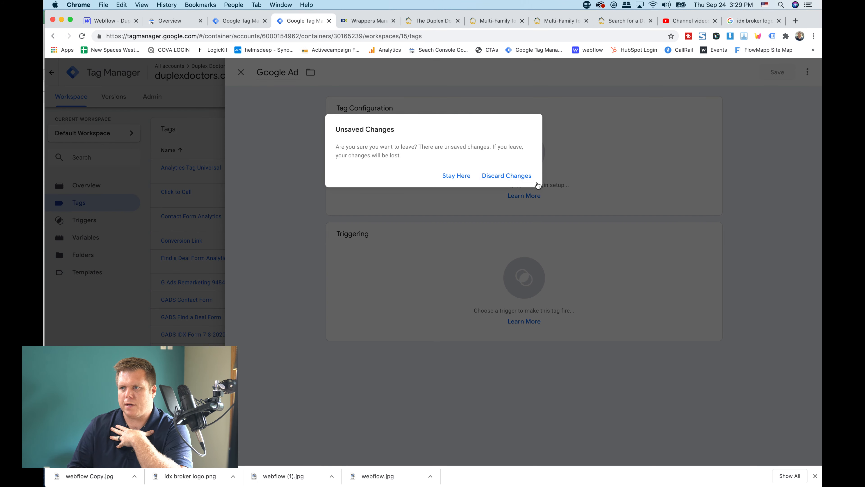
left_click(518, 180)
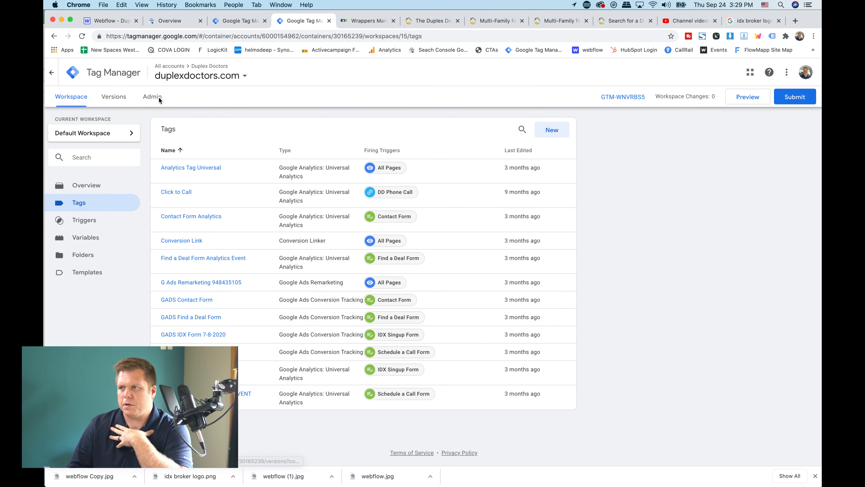
Put the Default Workspace in preview mode, reload The Duplex Doctors homepage, and close its developer tools
left_click(749, 99)
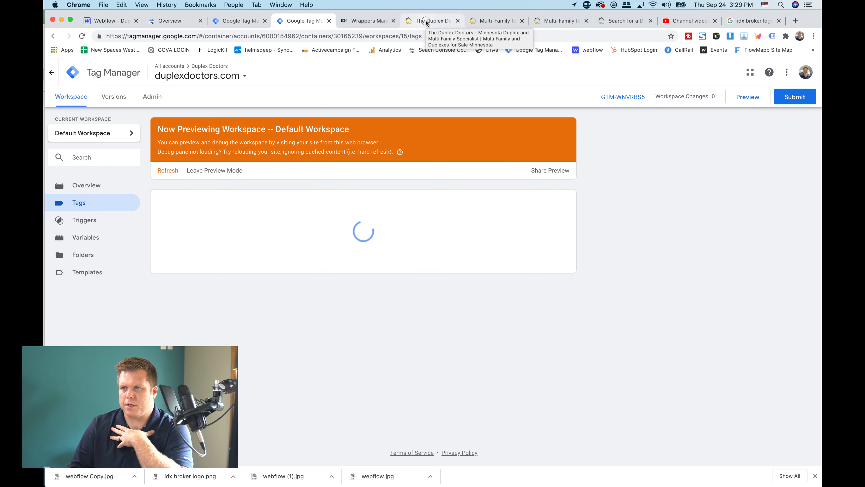
left_click(431, 23)
left_click(82, 36)
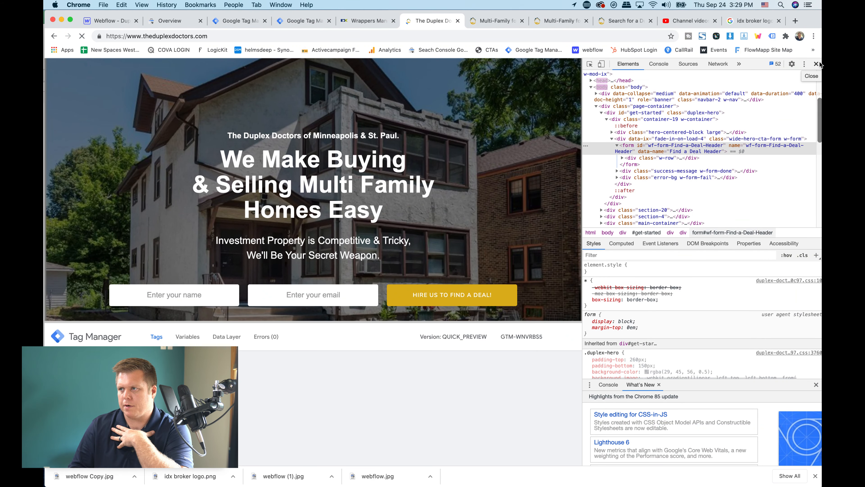
left_click(817, 64)
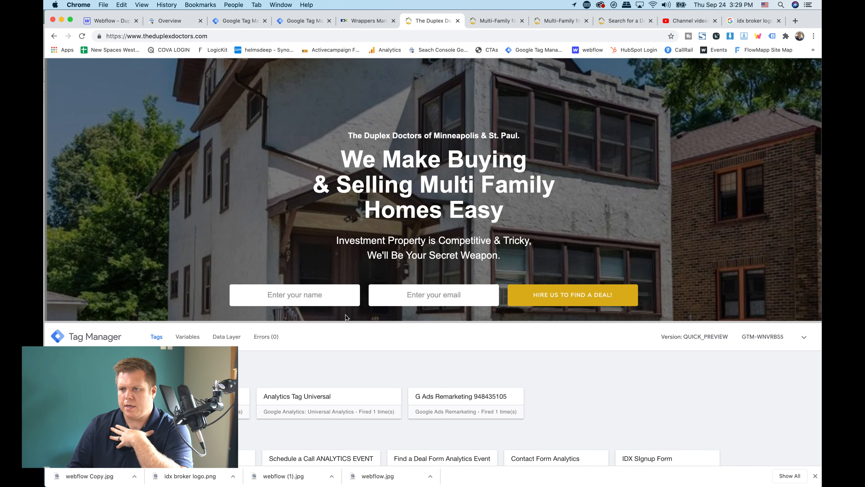
Check in the Tag Manager debug pane which tags fired and which did not on the homepage
scroll(478, 409, "down", 2)
scroll(479, 409, "up", 2)
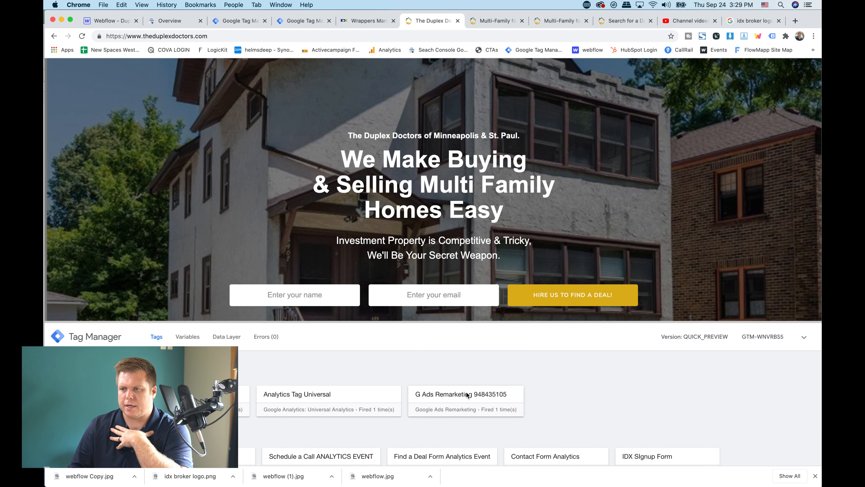
scroll(479, 385, "down", 1)
left_click(298, 293)
Go to the Twin Cities Metro duplexes page and check its fired and unfired tags in the debug pane
scroll(443, 170, "up", 3)
mouse_move(531, 81)
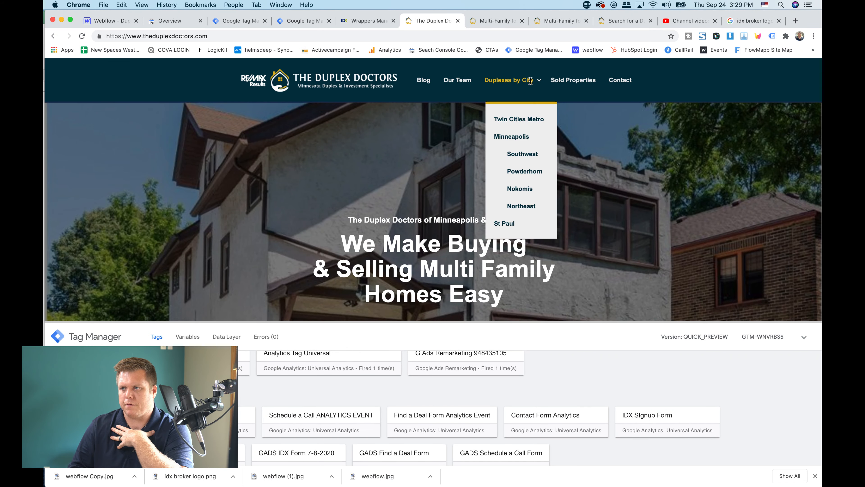
left_click(524, 119)
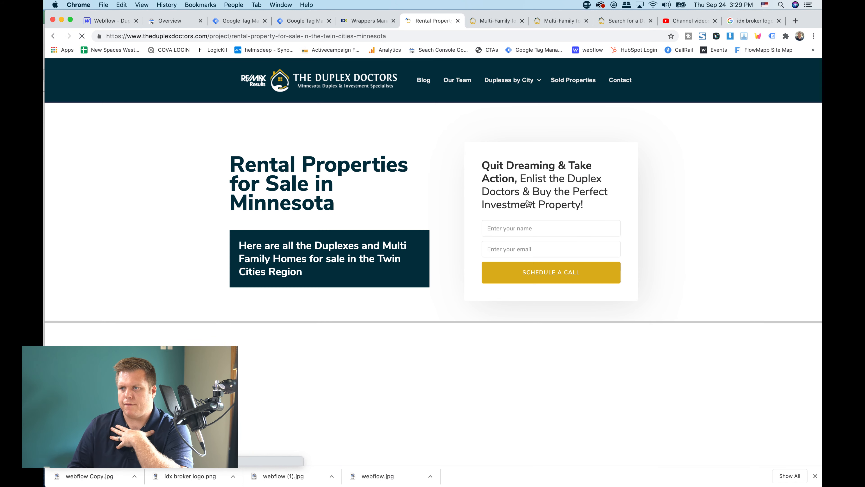
left_click(509, 229)
scroll(531, 177, "down", 3)
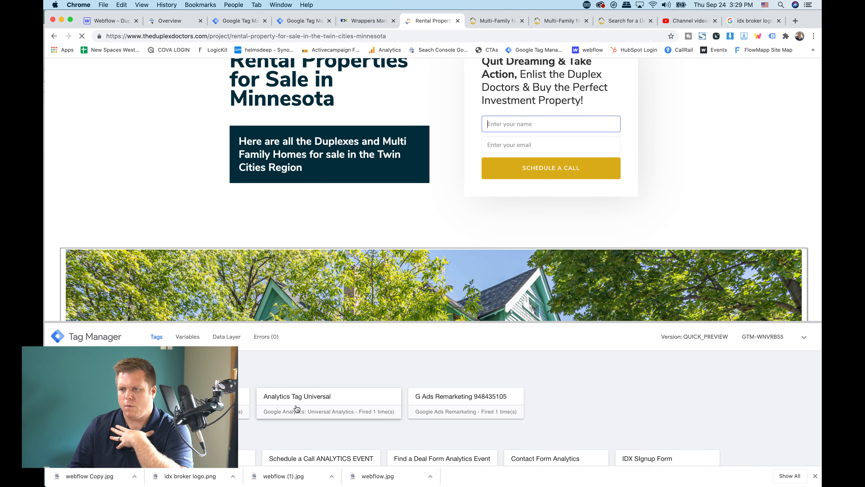
scroll(297, 409, "down", 2)
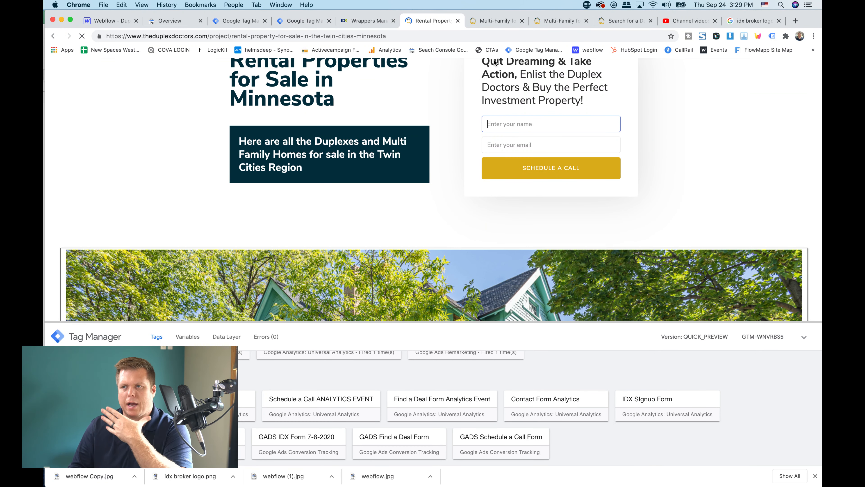
Open a listing from the rental properties page so its IDX sign-up form loads with the Tag Manager debug pane
left_click(499, 23)
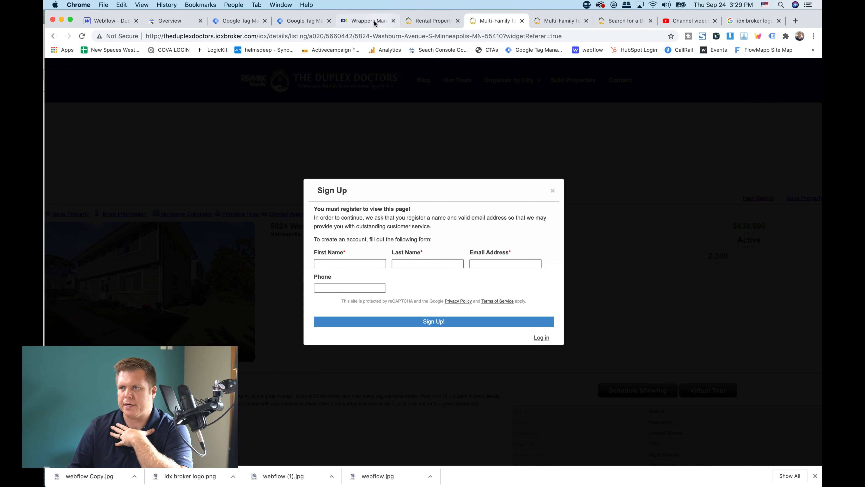
left_click(429, 22)
scroll(367, 191, "down", 5)
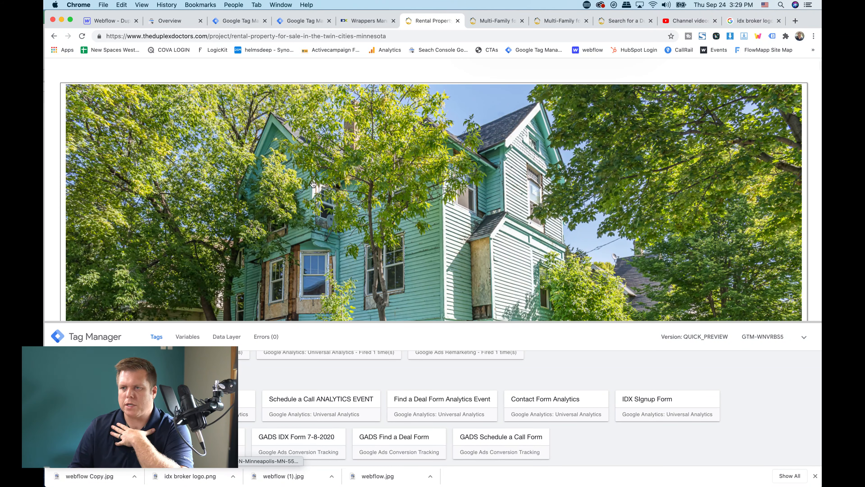
scroll(336, 190, "up", 5)
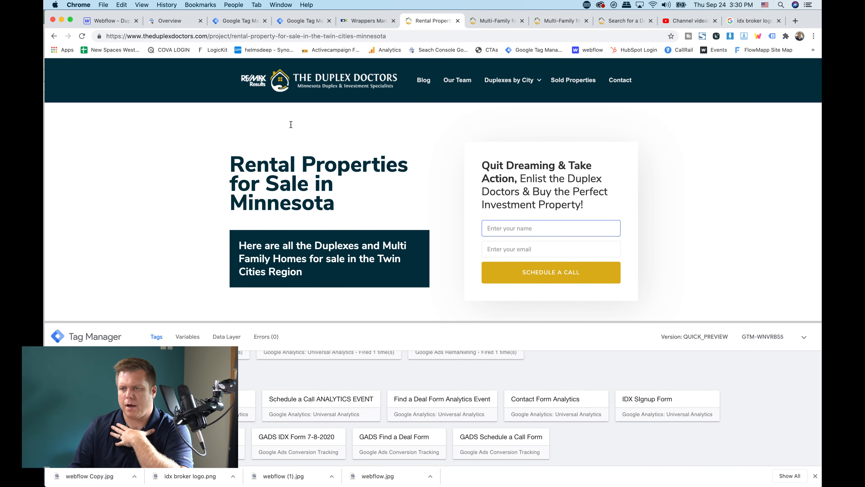
scroll(291, 124, "down", 5)
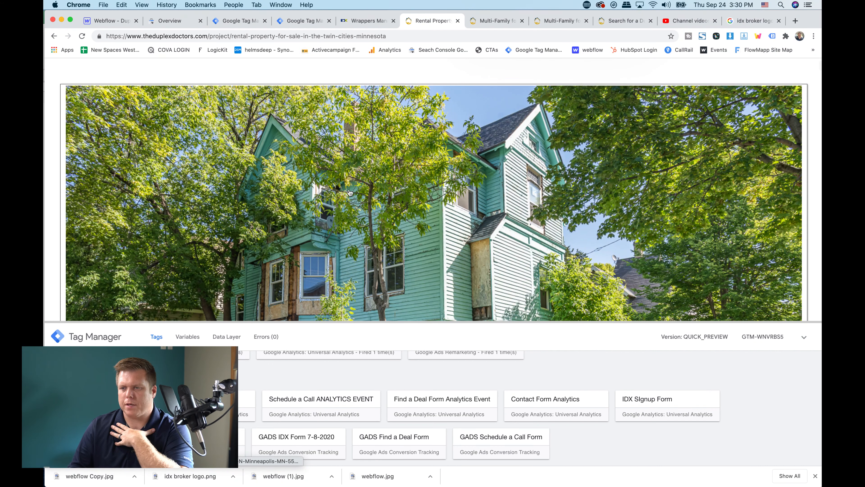
left_click(371, 154)
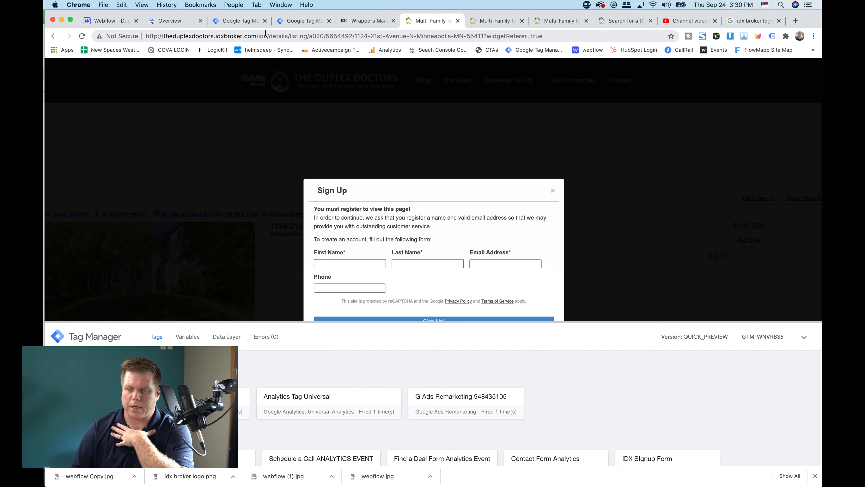
Copy the global Dynamic URL from IDX Broker's Wrappers Management and load that idx-header page in the third listing's browser tab
left_click(362, 23)
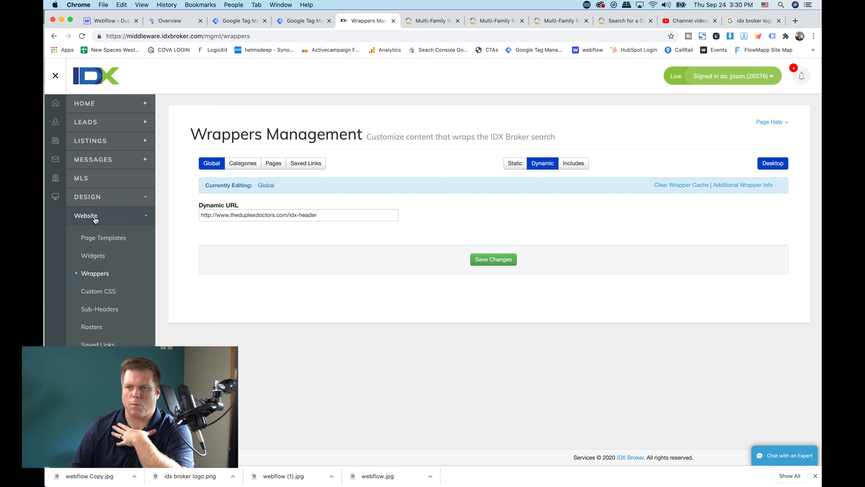
left_click(96, 279)
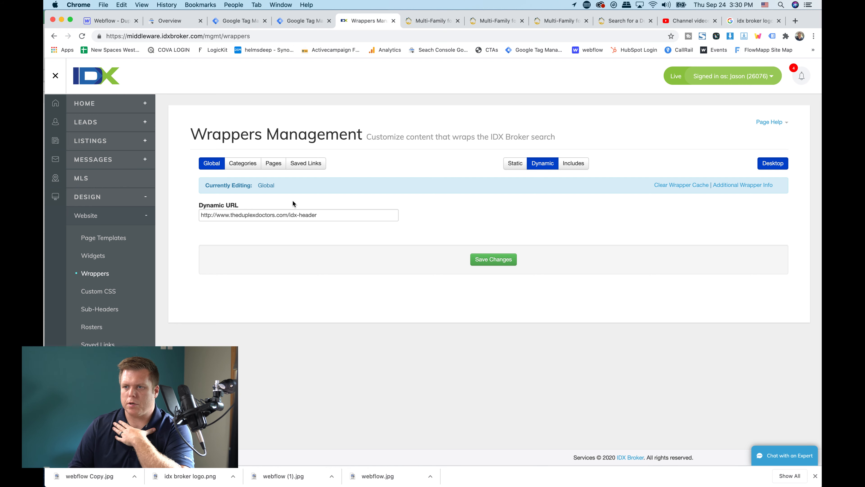
triple_click(311, 217)
key("ctrl+c")
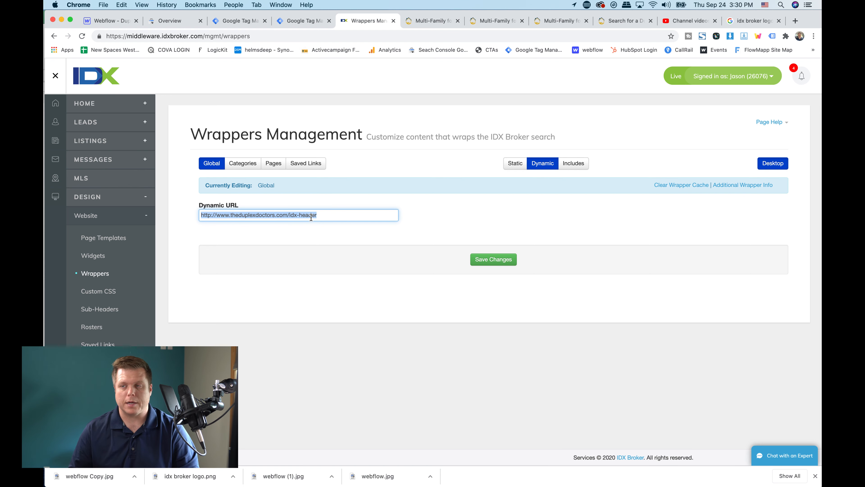
left_click(484, 20)
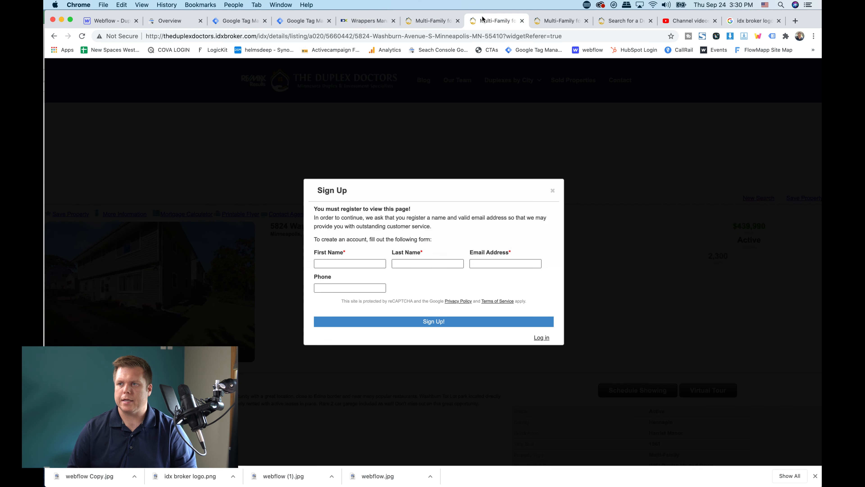
left_click(554, 23)
left_click(543, 35)
key("ctrl+v")
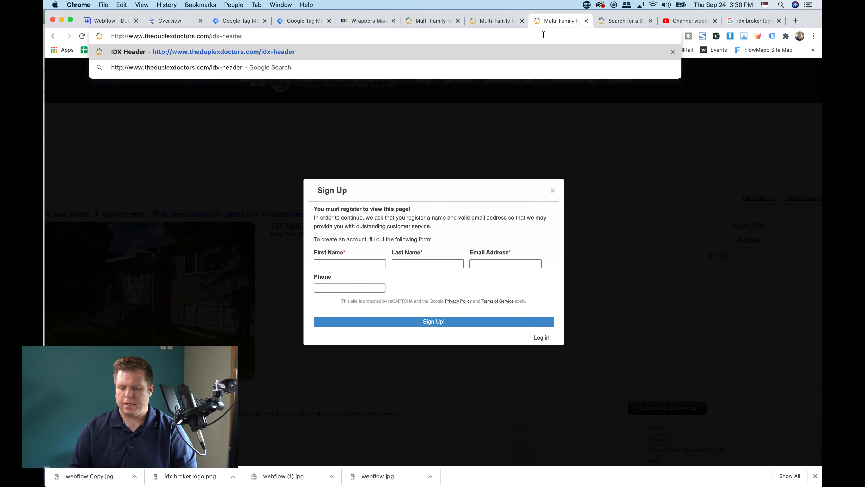
key("Return")
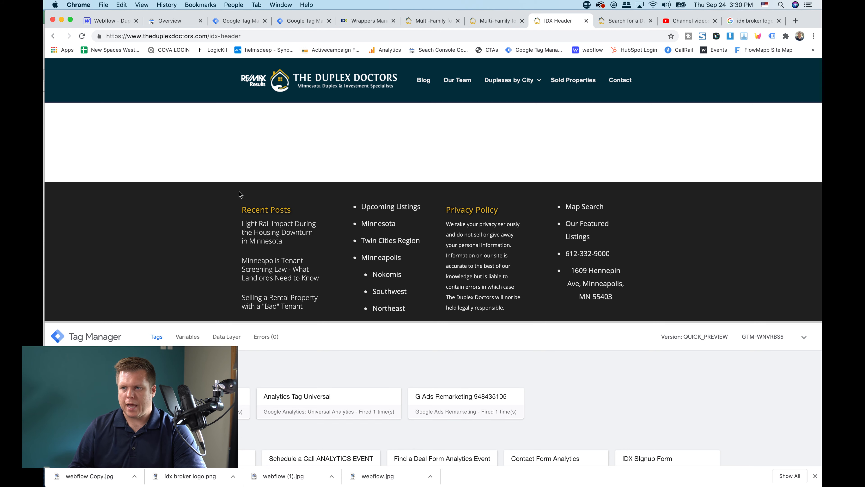
Return to IDX Broker's Wrappers Management and examine the global Dynamic URL and the Clear Wrapper Cache option
left_click(362, 23)
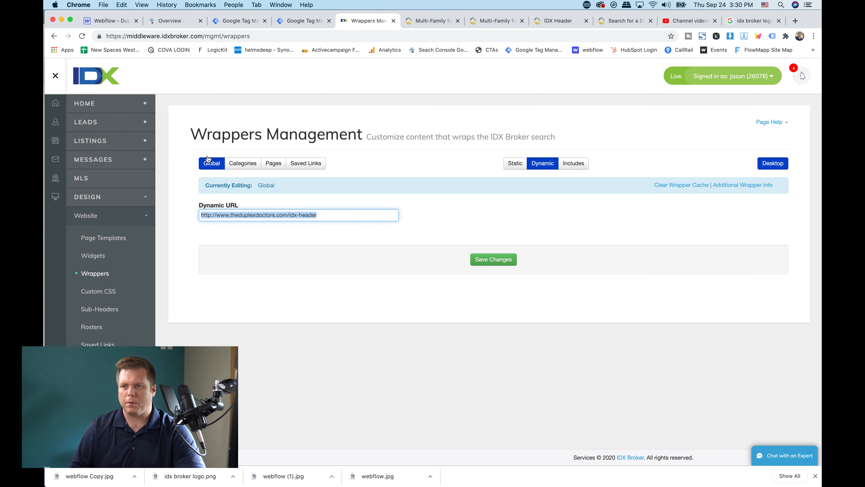
triple_click(227, 215)
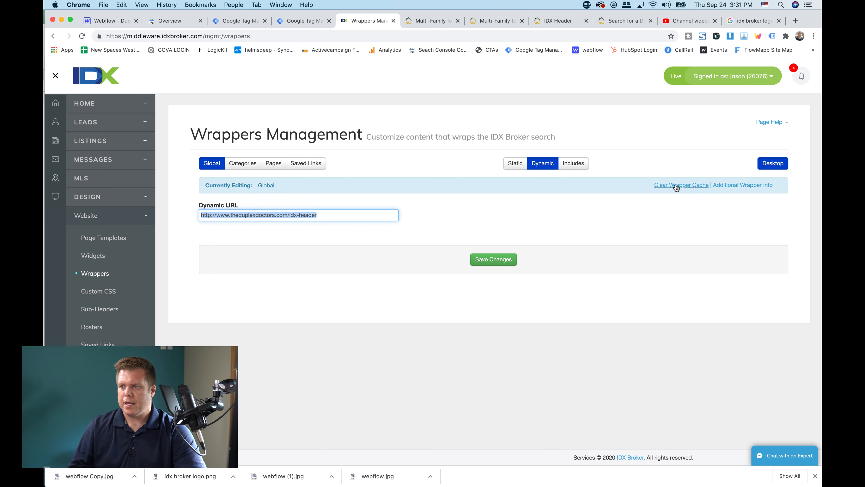
scroll(674, 185, "up", 5)
scroll(675, 185, "right", 4)
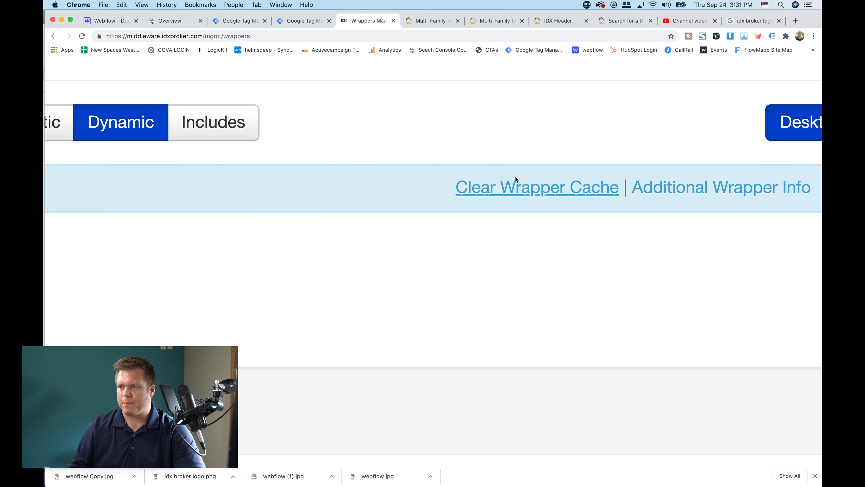
scroll(522, 185, "down", 5)
left_click(415, 155)
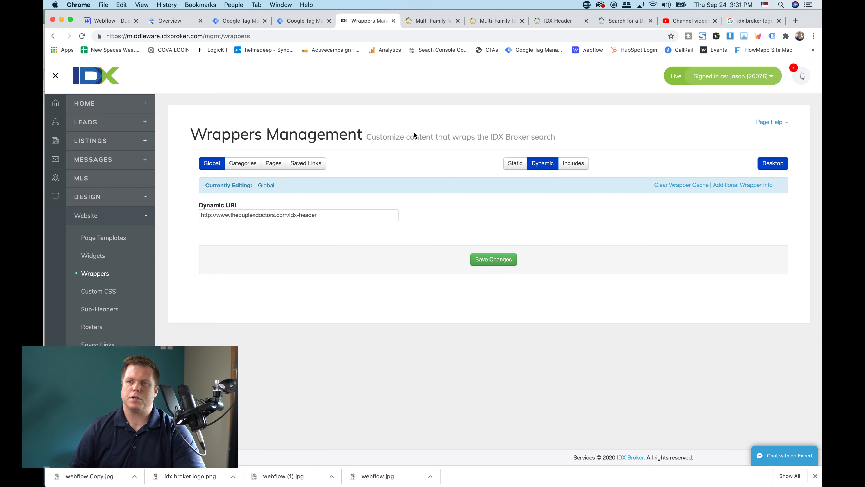
Return to the previewed listing, fill in its IDX sign-up form with a saved contact's details, submit it, and dismiss the desktop notification
left_click(424, 21)
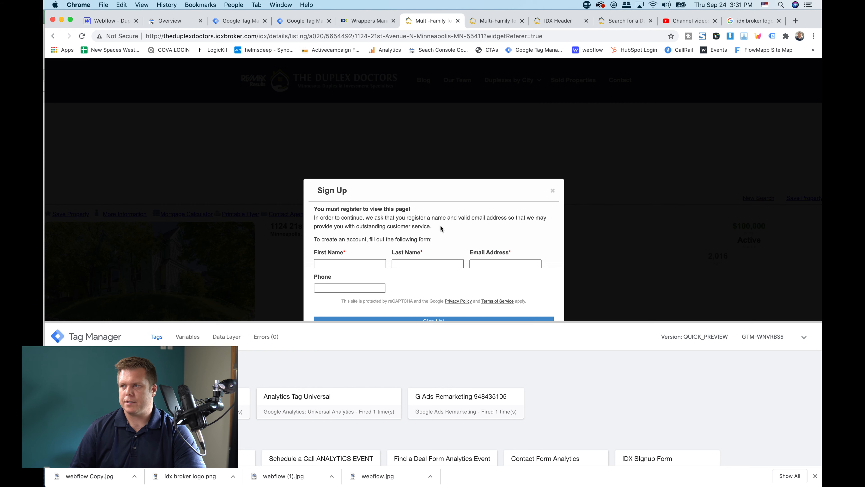
scroll(441, 228, "down", 5)
scroll(375, 133, "up", 2)
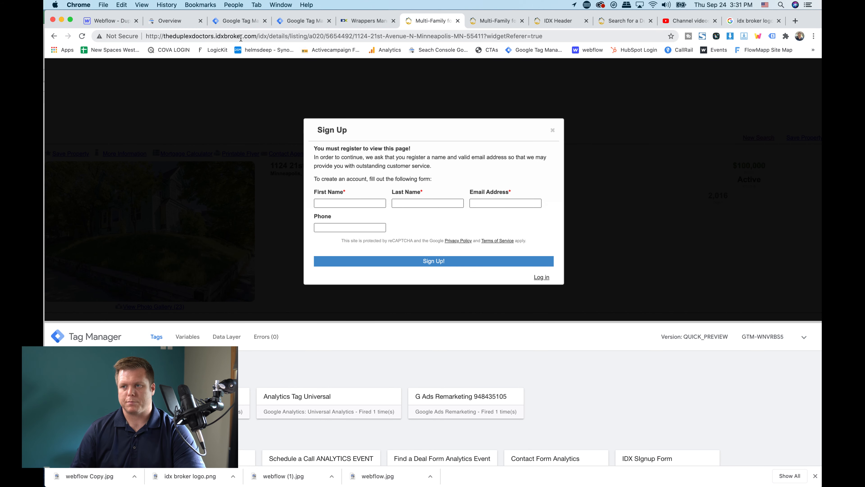
scroll(241, 366, "down", 1)
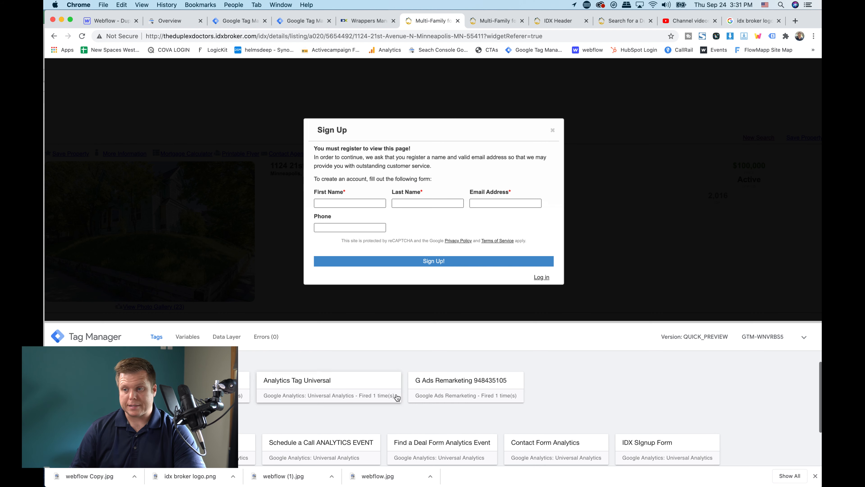
left_click(366, 203)
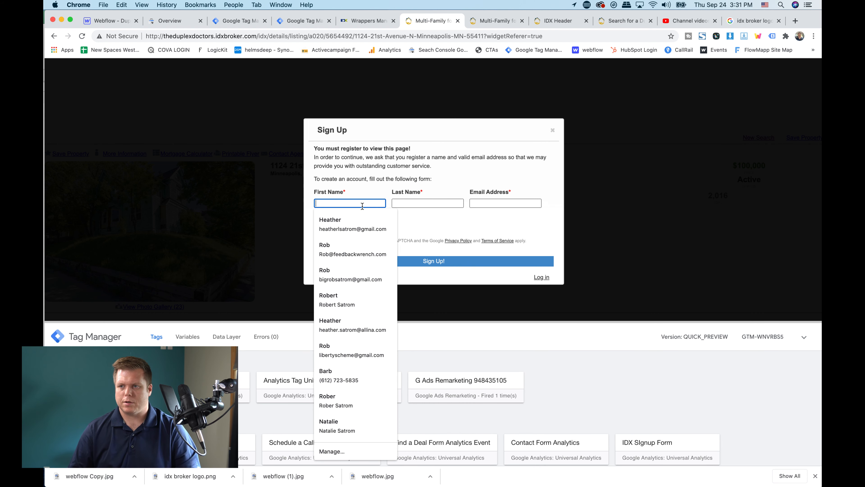
left_click(358, 218)
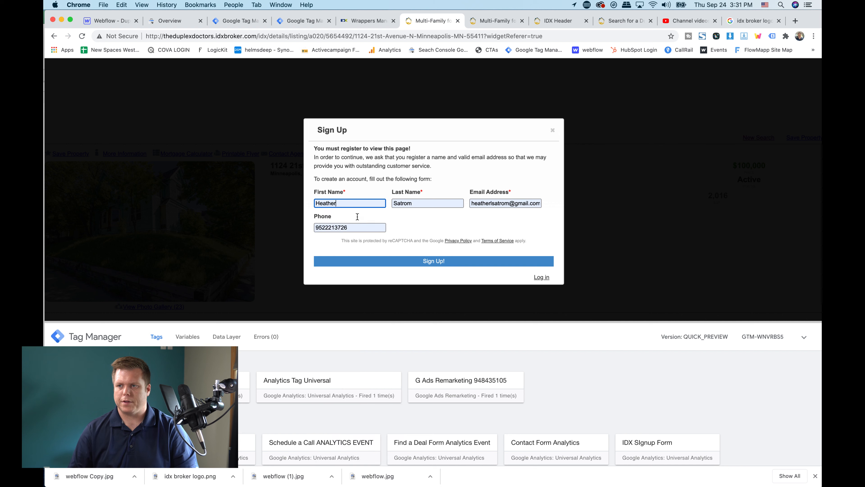
left_click(400, 263)
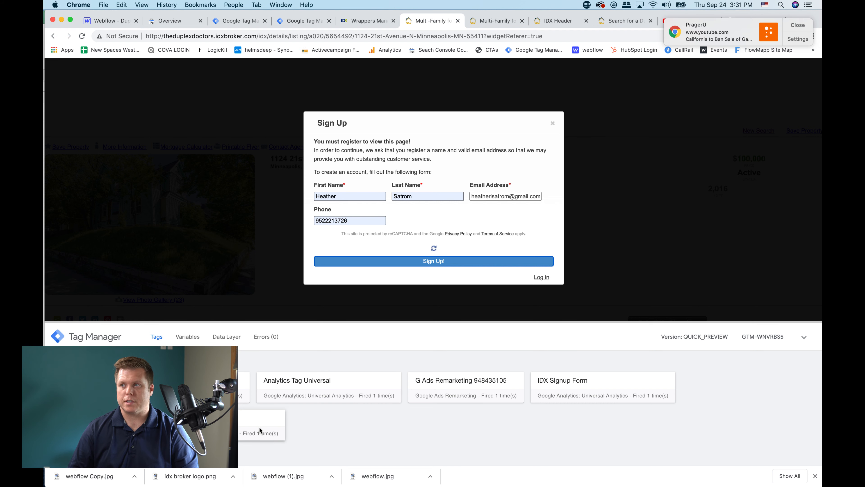
left_click(808, 26)
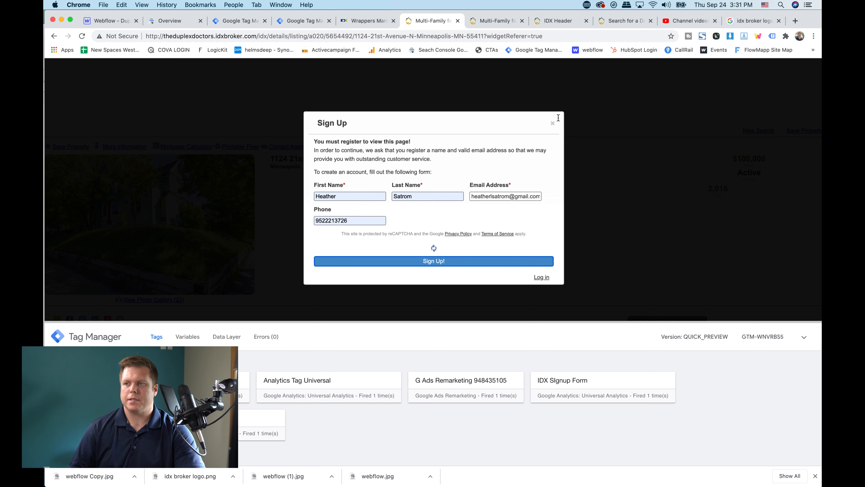
Close the listing's sign-up form and go to ads.google.com in the same browser tab
left_click(553, 123)
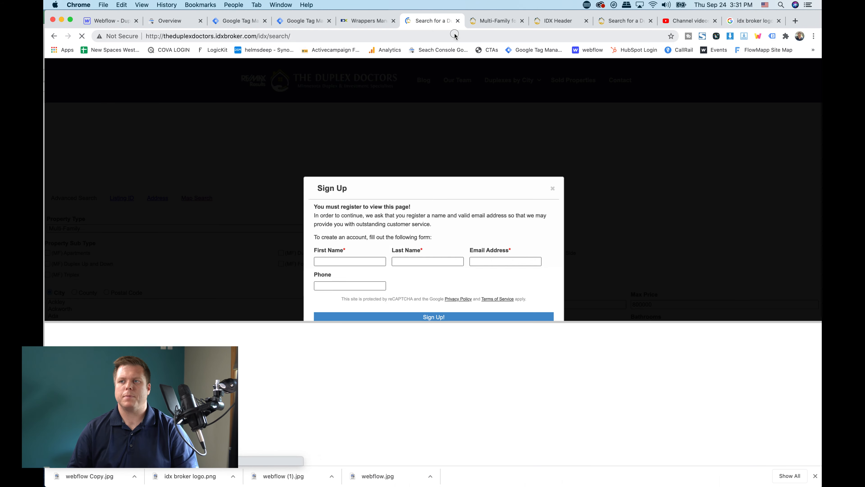
left_click(454, 34)
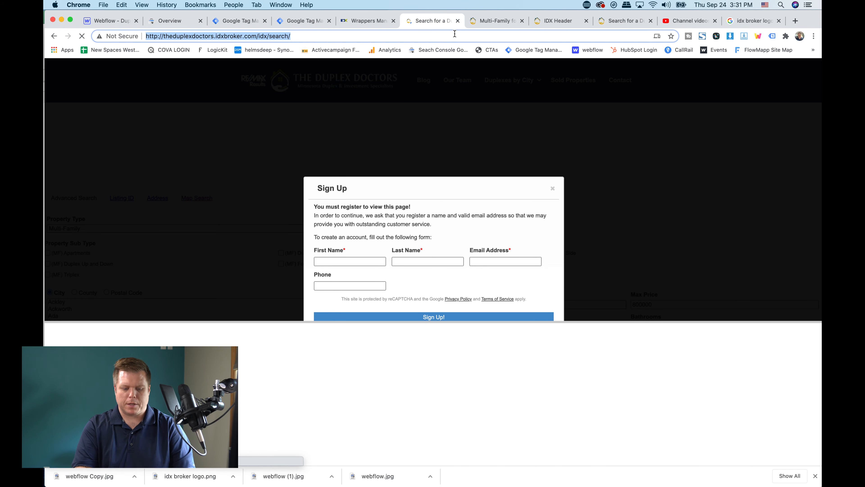
type("ads.goog")
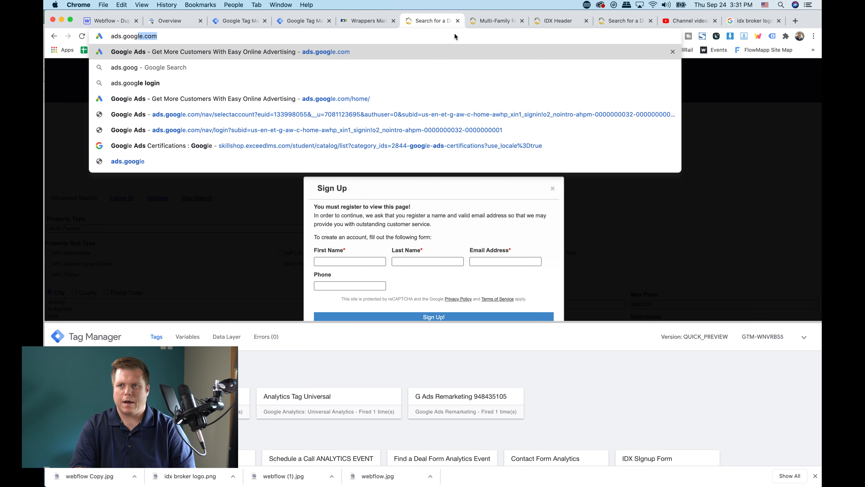
key("Return")
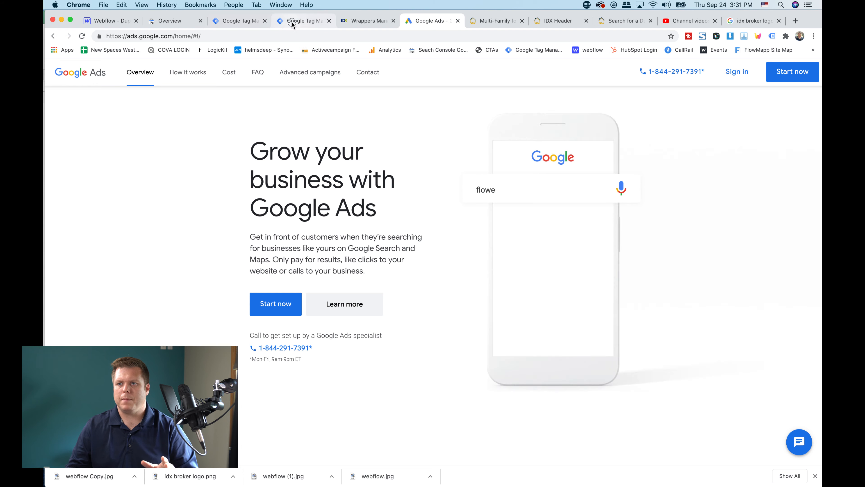
Switch to Google Tag Manager and close the IDX Singup Form trigger and the GADS IDX Form 7-8-2020 tag
left_click(240, 21)
left_click(235, 23)
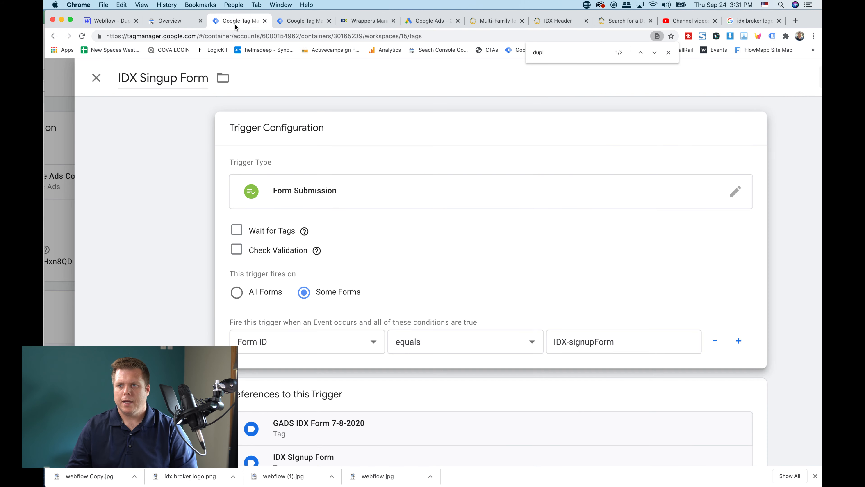
left_click(97, 80)
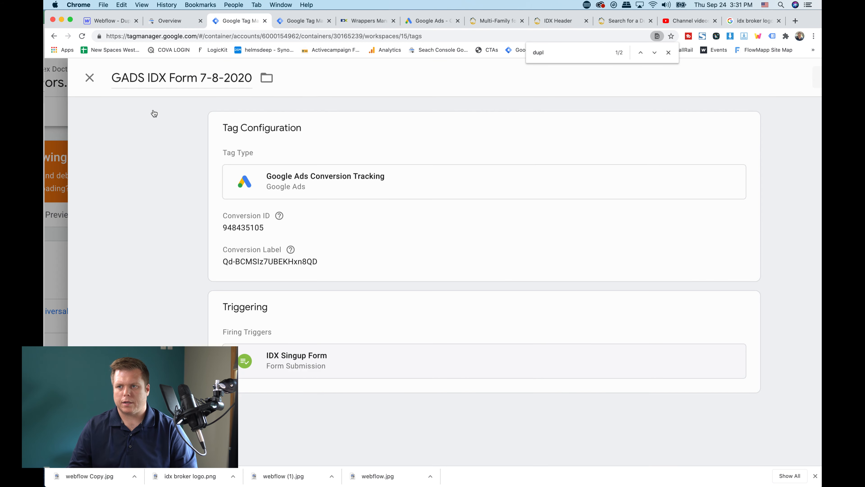
left_click(96, 89)
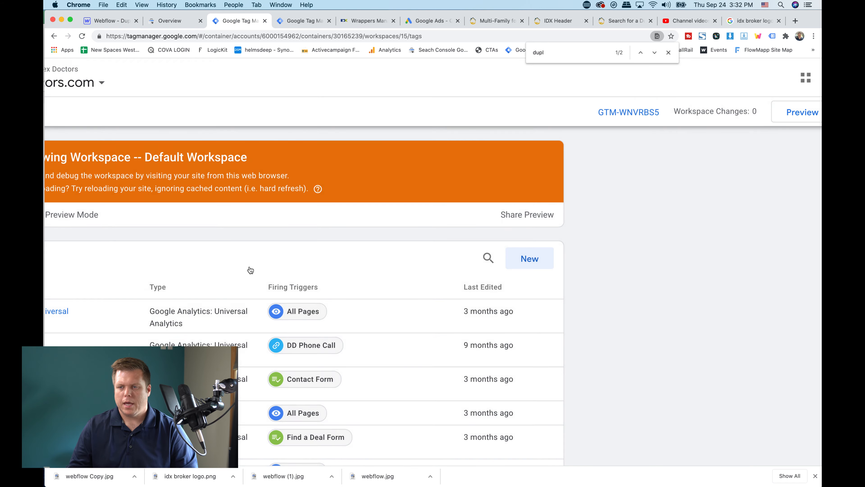
scroll(209, 213, "down", 2)
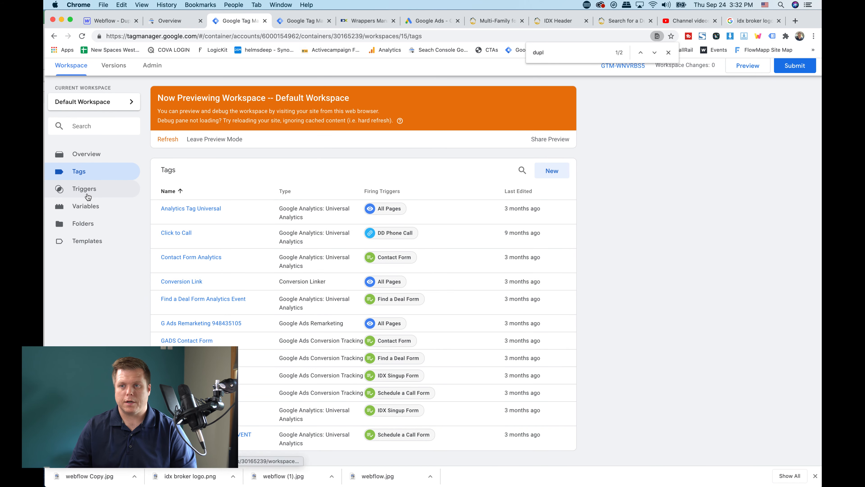
Create a new tag named "Google Ads IDX FOrm Conversion"
left_click(559, 172)
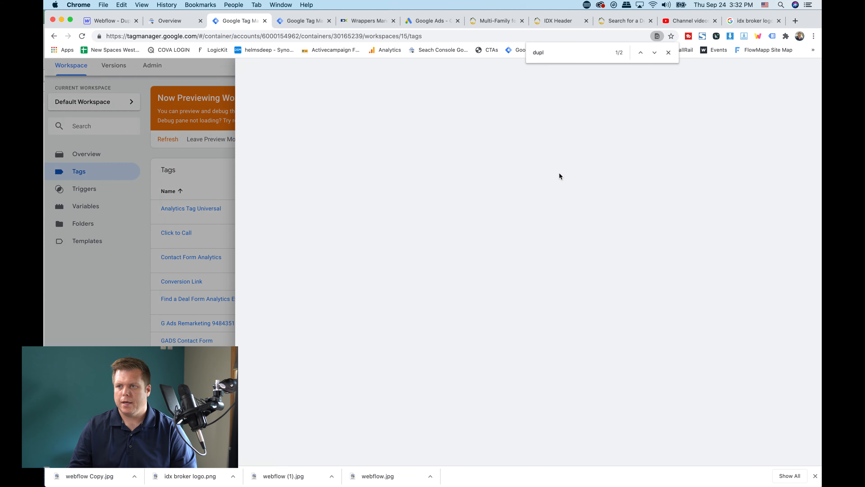
double_click(278, 72)
triple_click(278, 73)
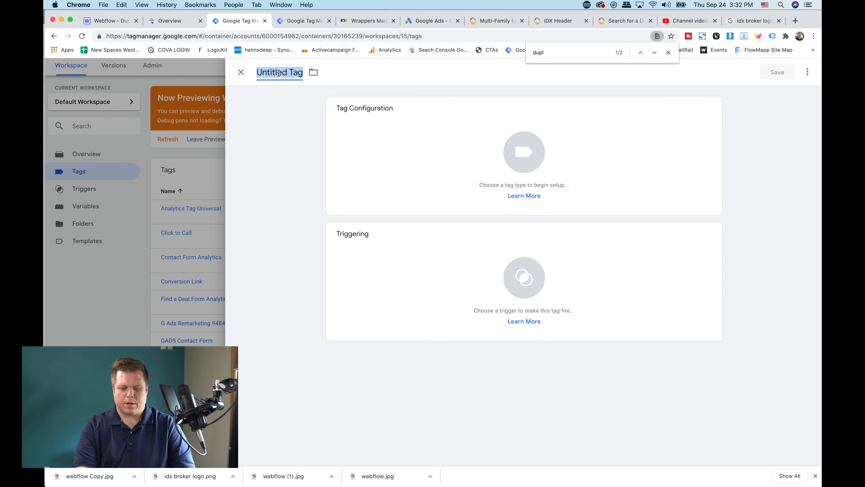
type("Google Ads")
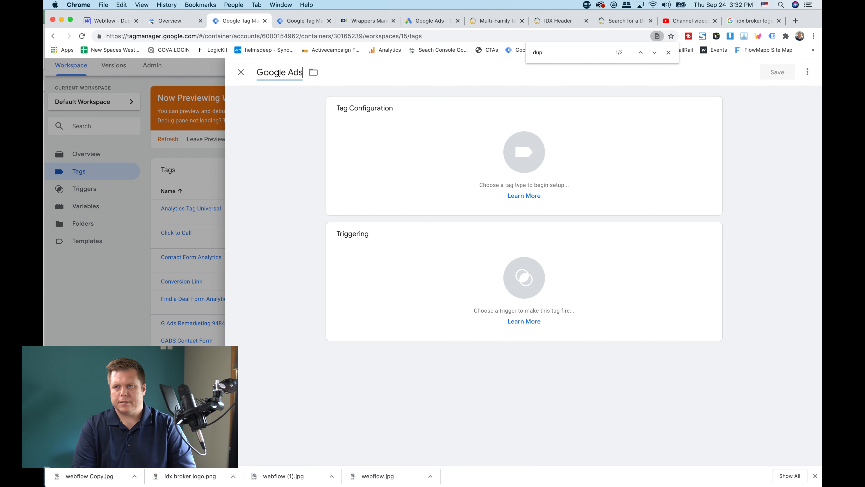
type(" IDX F")
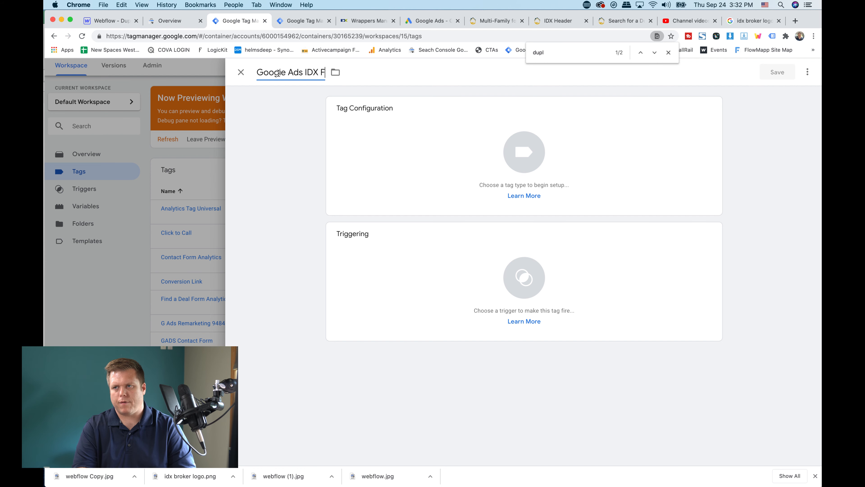
type("Orm Conversion")
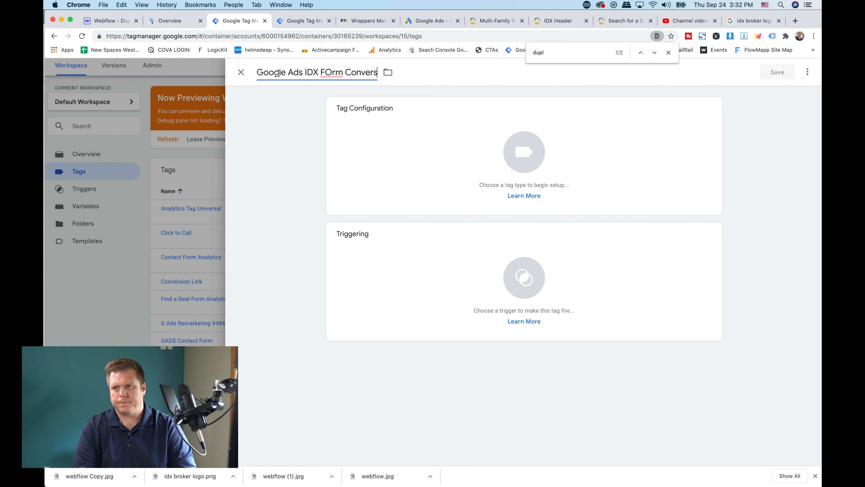
Set the new tag's type to Google Ads Conversion Tracking and start editing its Conversion ID
left_click(435, 130)
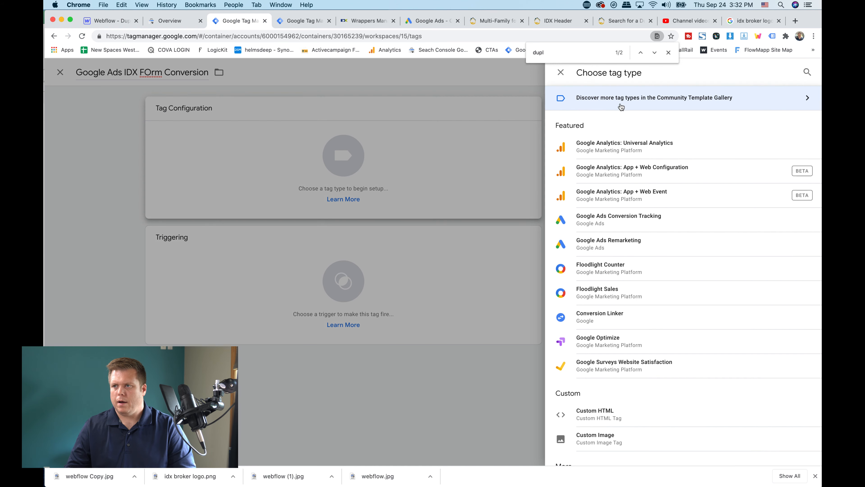
left_click(611, 227)
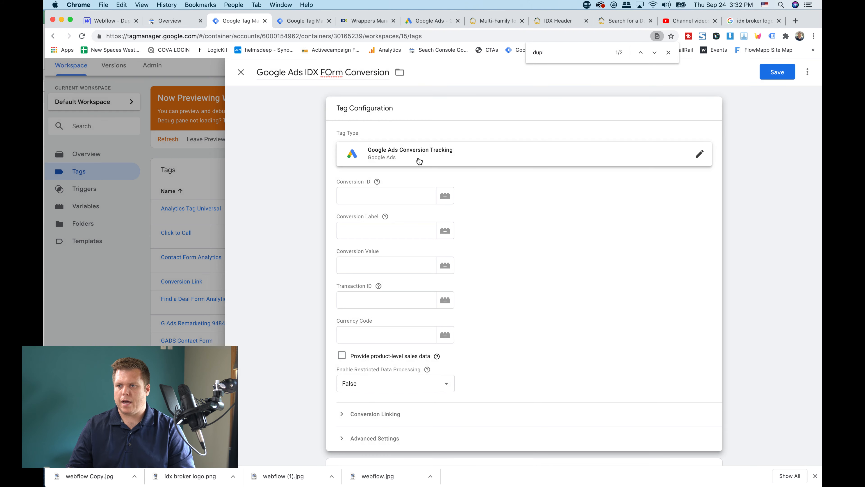
left_click(362, 195)
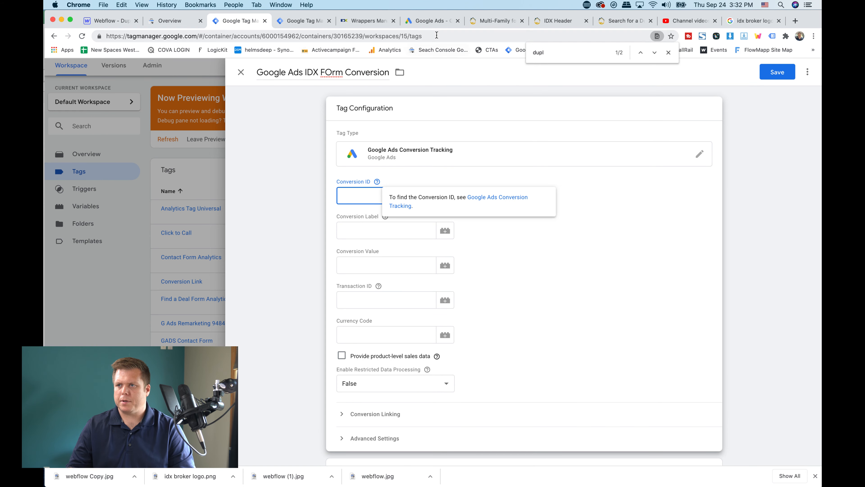
Switch to Google Ads, sign in, and look through the list of available accounts
left_click(432, 23)
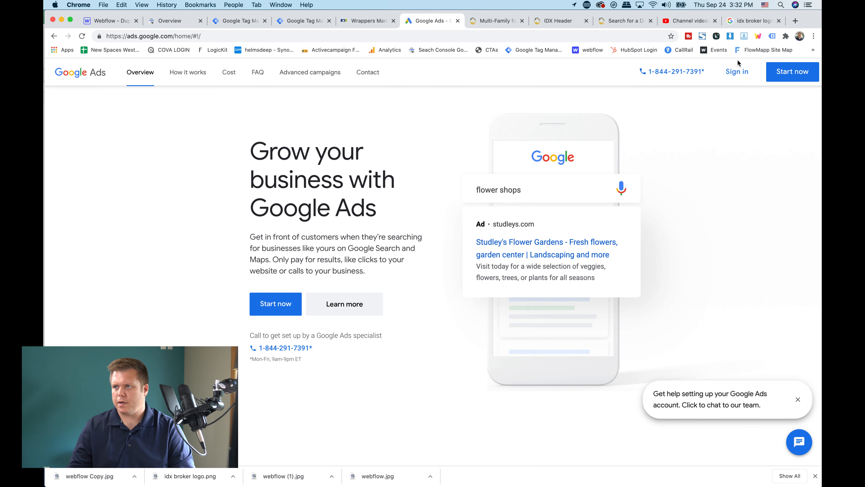
left_click(738, 72)
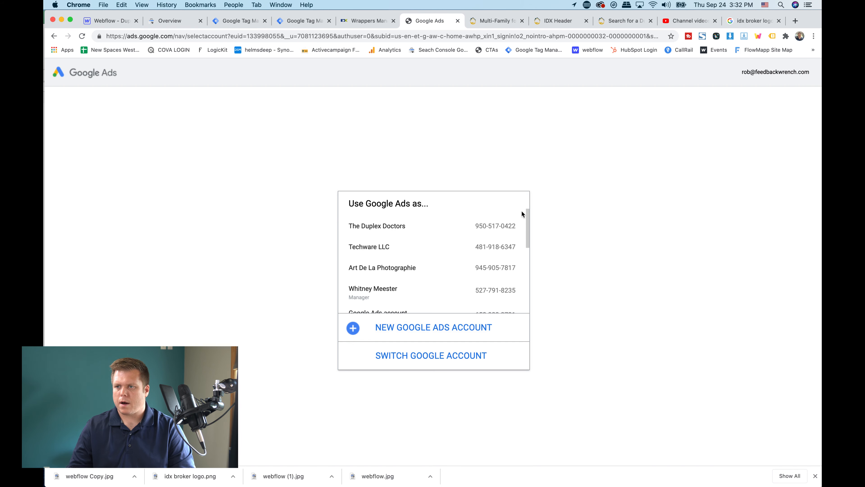
scroll(439, 246, "down", 2)
scroll(439, 245, "down", 3)
scroll(439, 246, "up", 1)
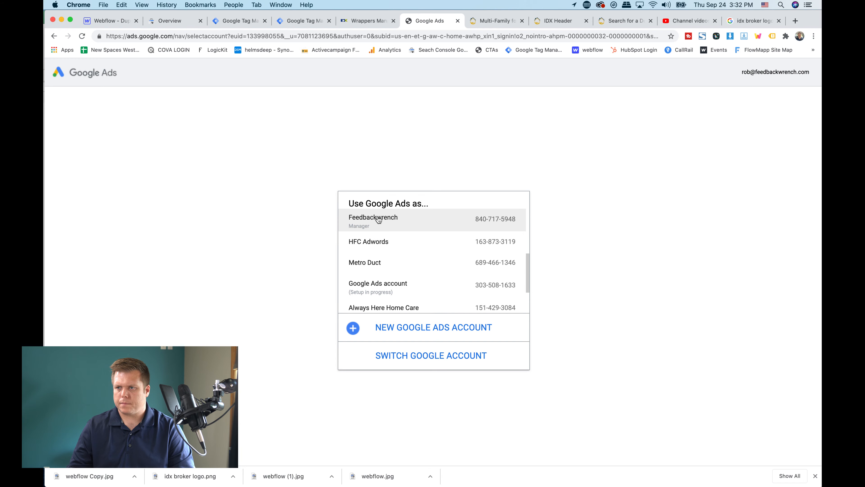
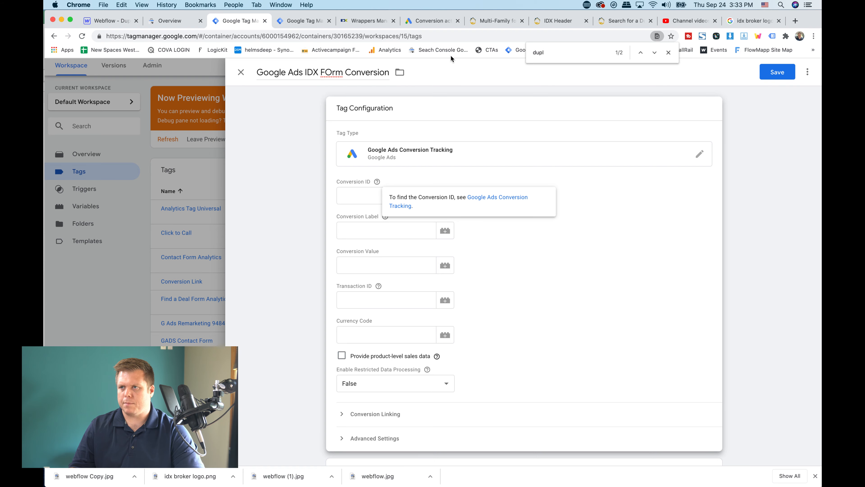
Switch to Google Ads and start a new website conversion action with the category Submit lead form
left_click(438, 23)
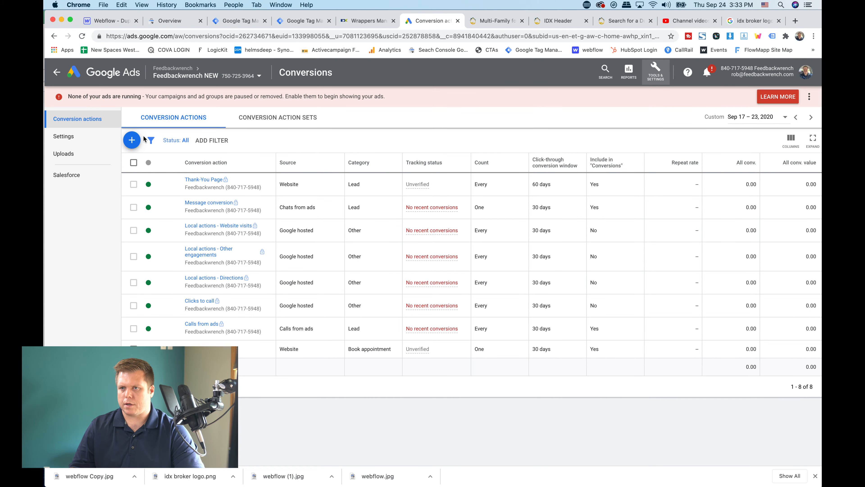
left_click(131, 140)
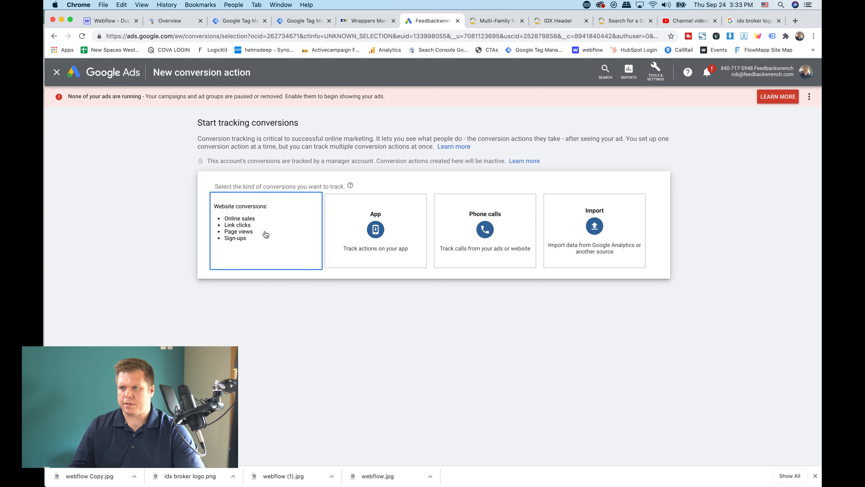
left_click(258, 233)
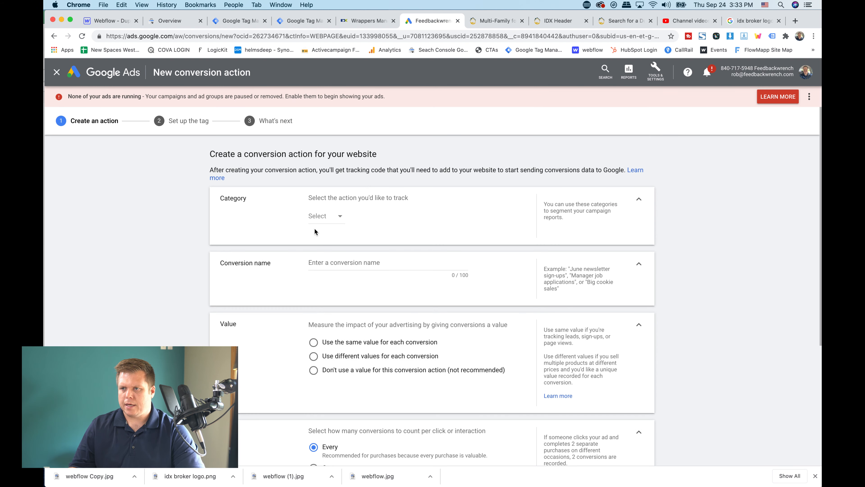
left_click(336, 216)
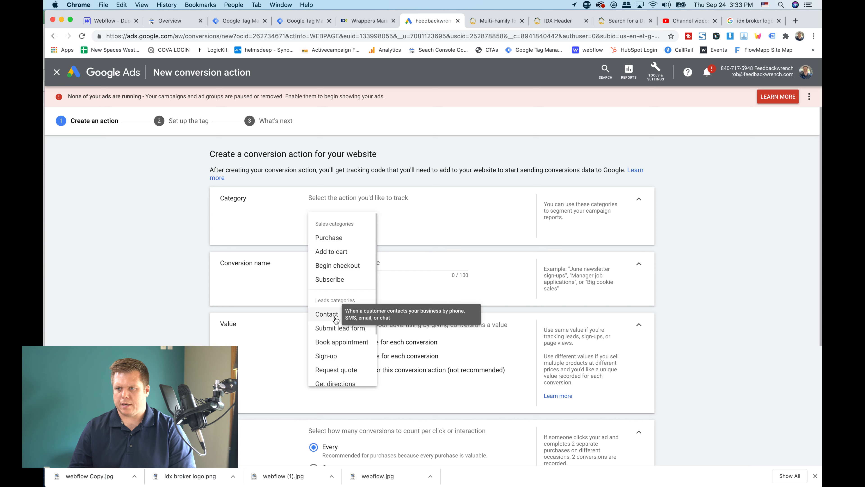
left_click(335, 329)
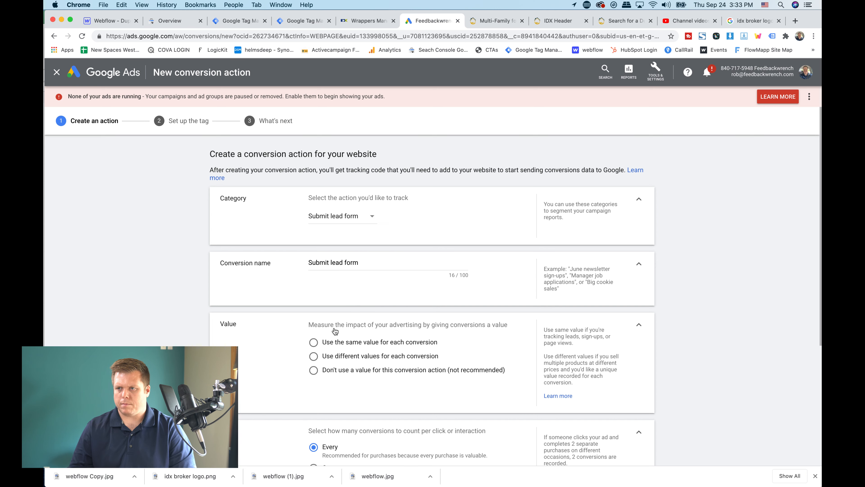
Name the conversion action "IDX Form Lead"
triple_click(347, 262)
type("IUD")
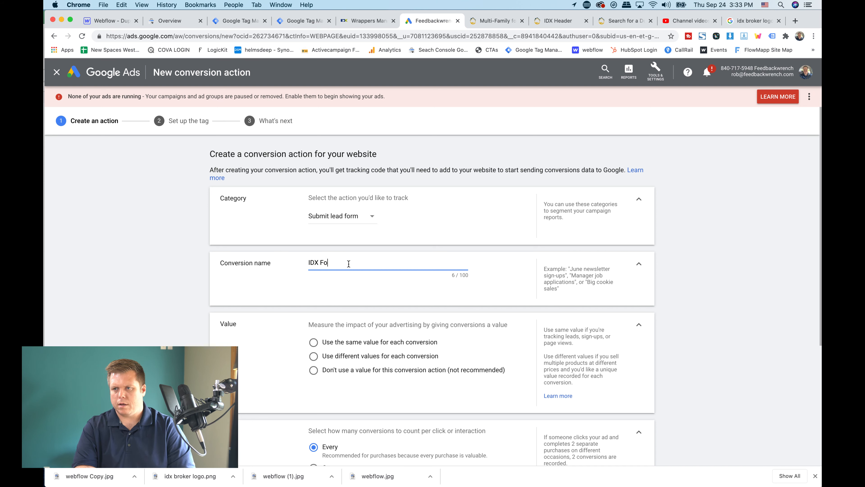
type(" Form Lead")
Use no value for the conversion action, count one conversion per click, and create the action
scroll(359, 273, "down", 4)
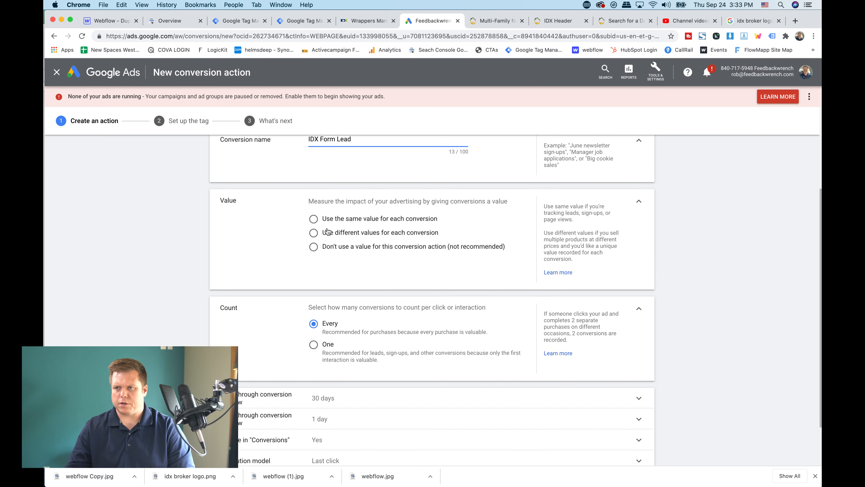
left_click(326, 246)
scroll(297, 252, "down", 2)
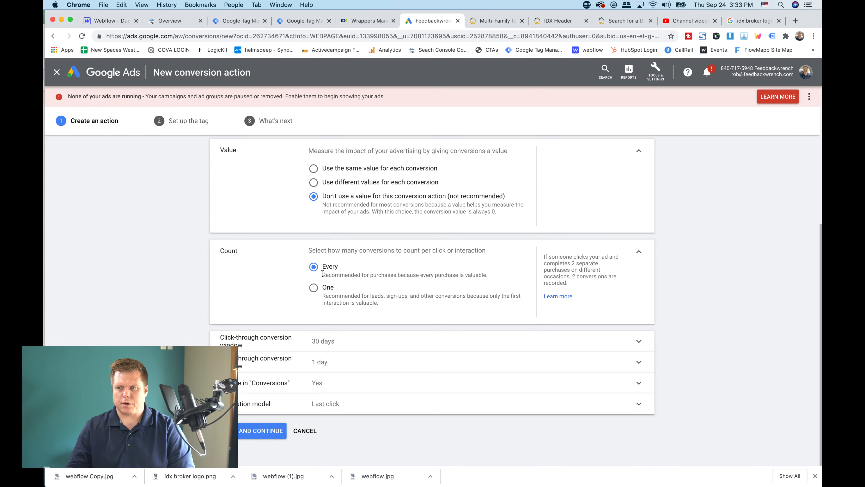
left_click(313, 289)
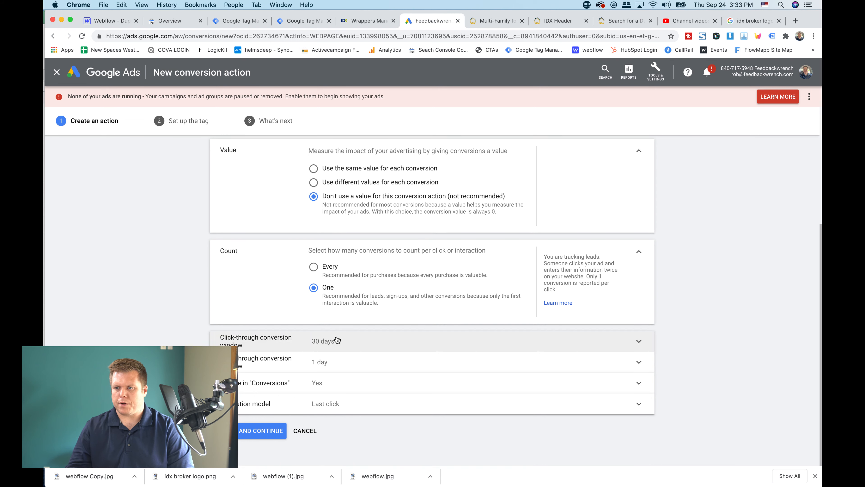
left_click(252, 432)
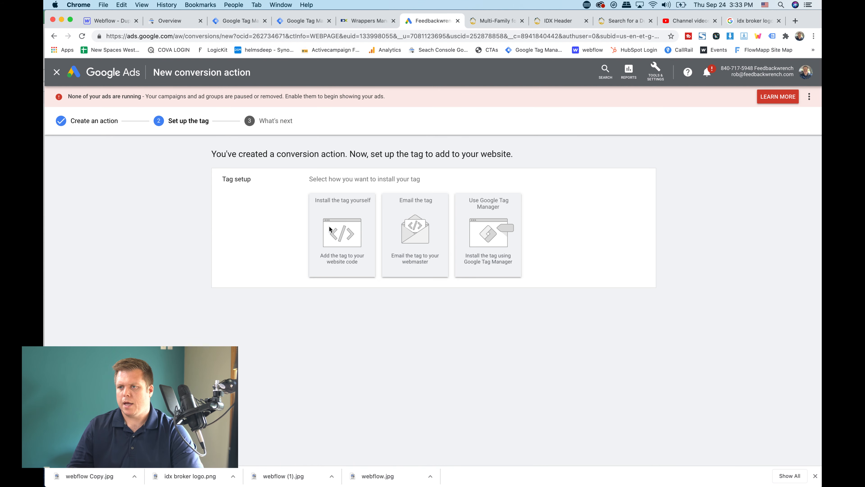
Choose Google Tag Manager as the tag installation method and highlight the conversion ID and conversion label
scroll(483, 215, "up", 5)
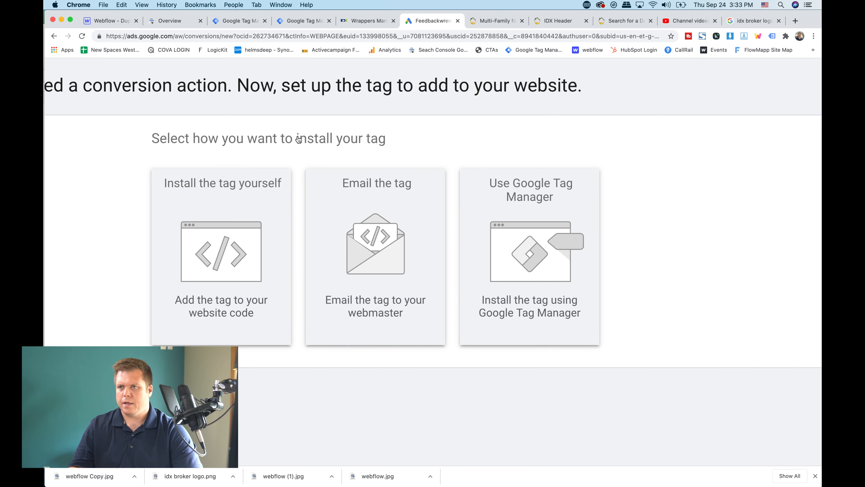
left_click(231, 21)
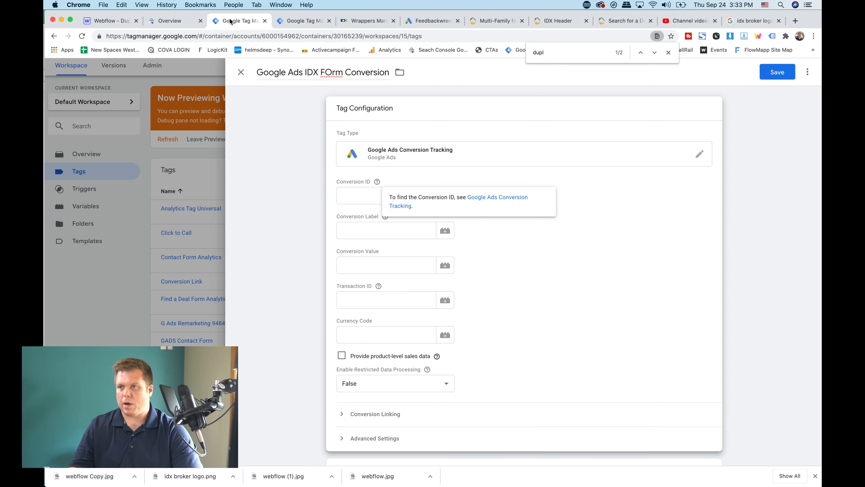
left_click(418, 22)
left_click(538, 243)
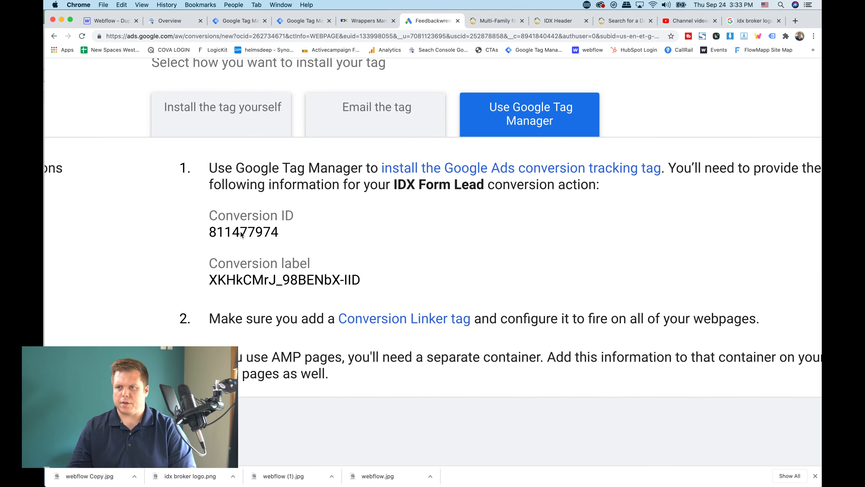
double_click(241, 234)
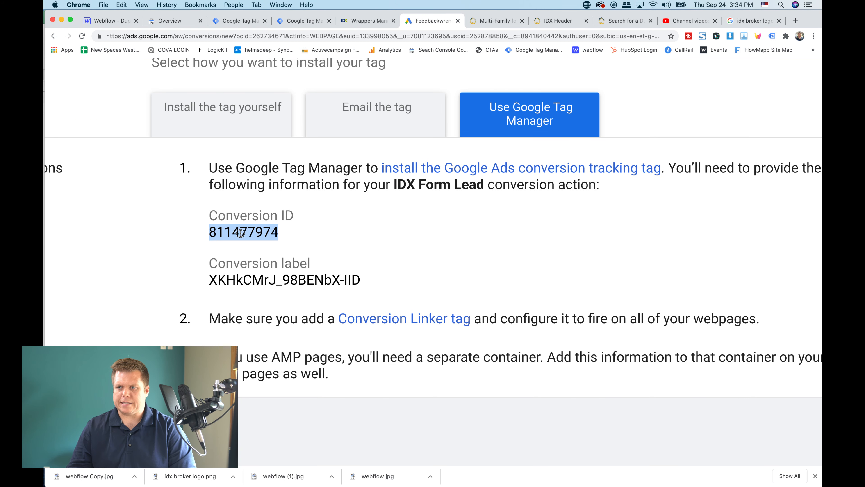
triple_click(266, 280)
left_click(343, 277)
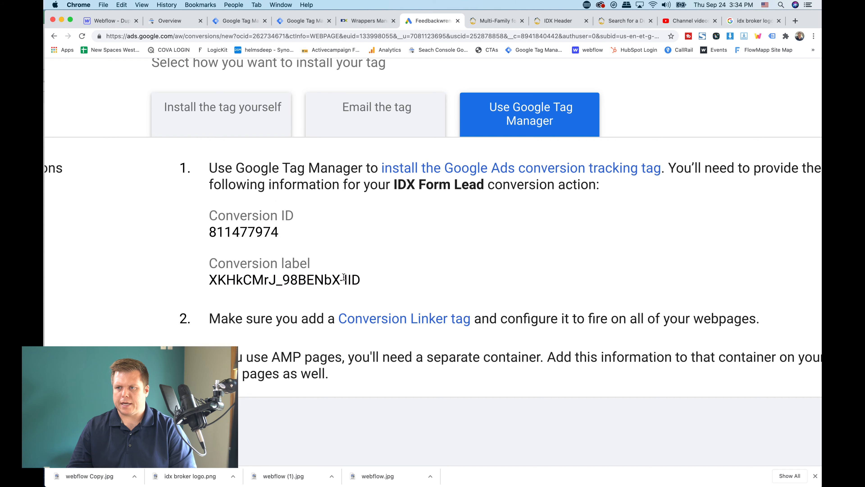
Switch to Google Tag Manager and examine the conversion tag's ID and label fields and its available triggers
left_click(295, 22)
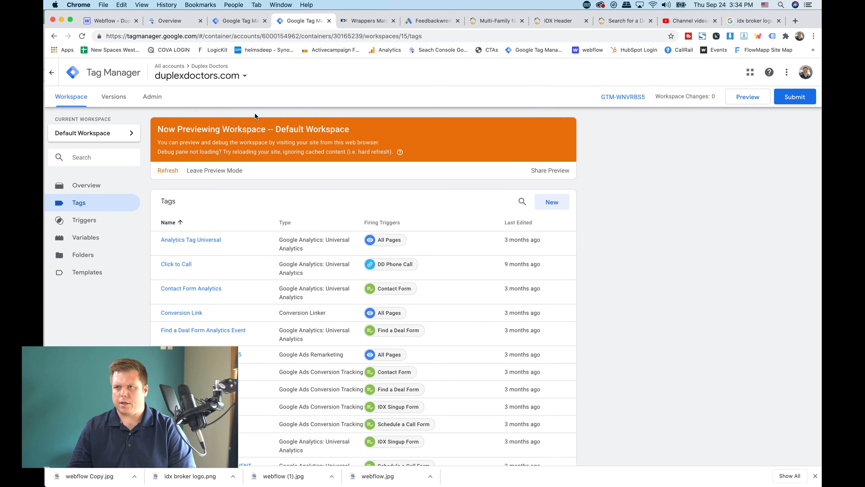
left_click(241, 22)
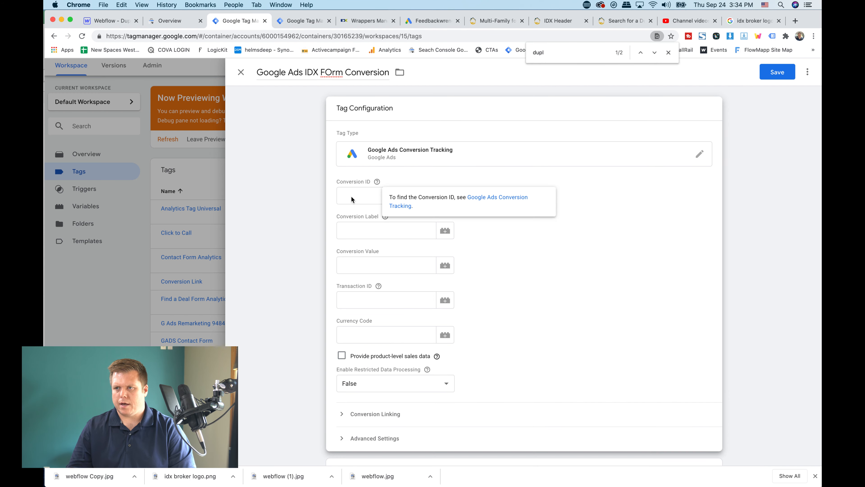
left_click(356, 235)
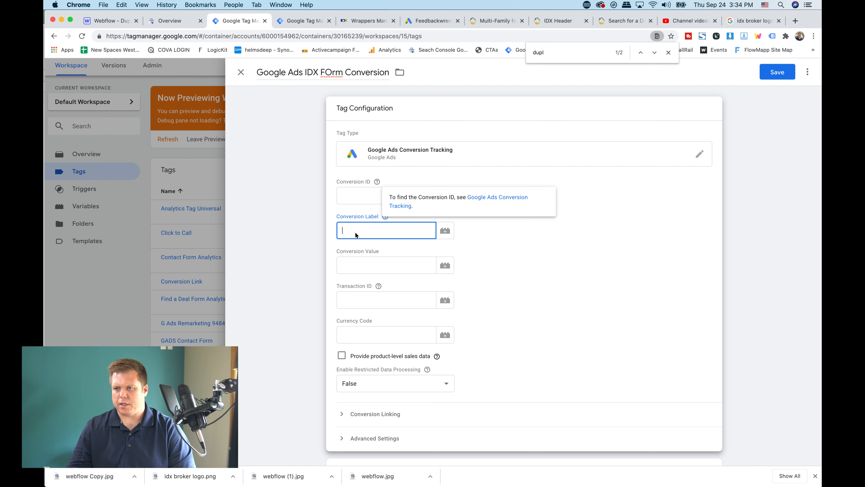
scroll(354, 252, "down", 3)
scroll(353, 263, "up", 2)
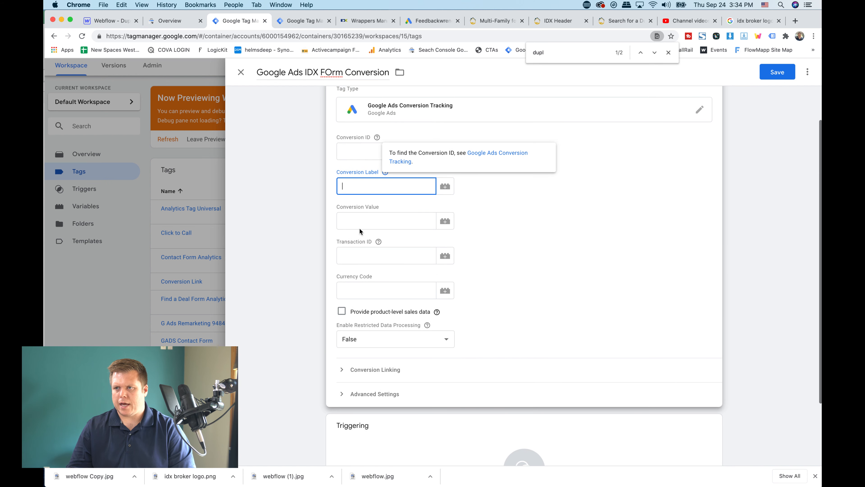
scroll(367, 205, "down", 3)
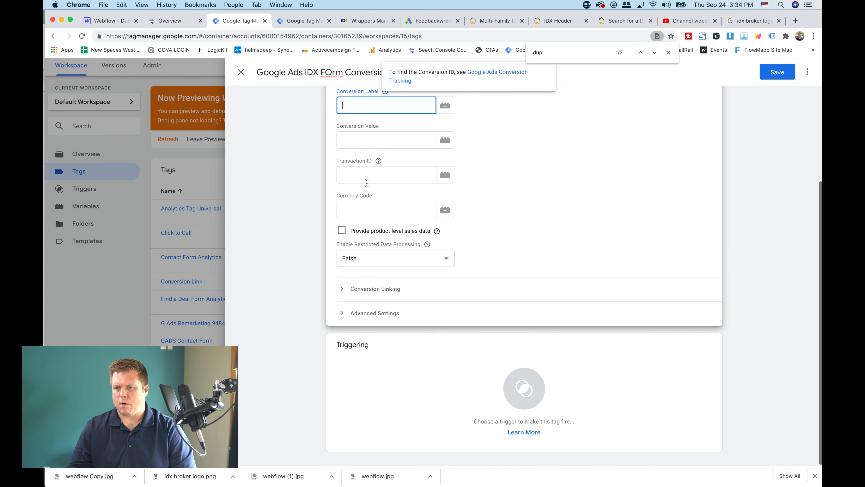
left_click(378, 402)
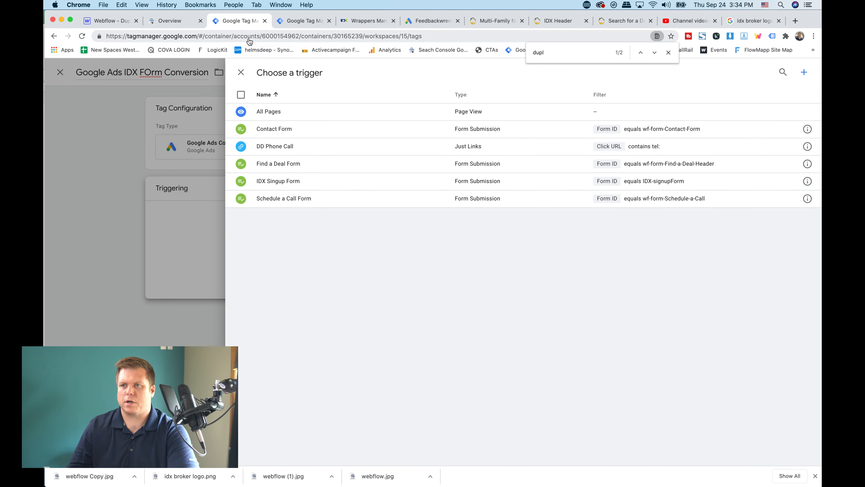
left_click(241, 72)
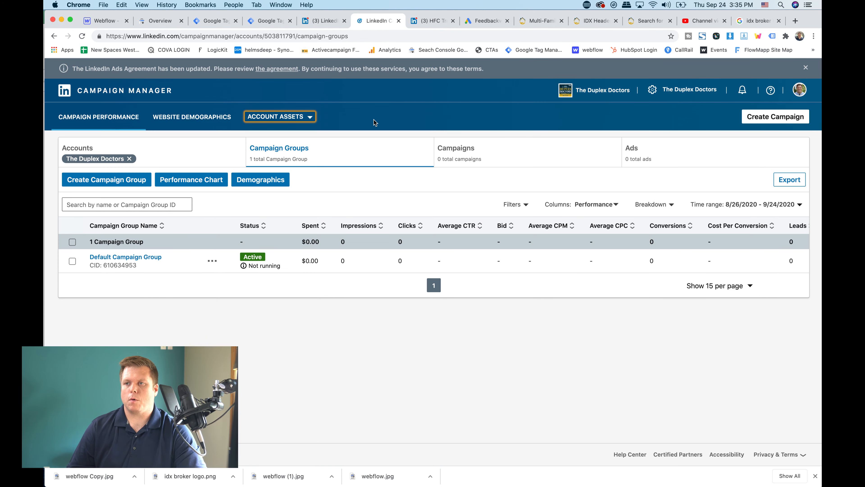
In LinkedIn Campaign Manager, start installing the Insight Tag with a tag manager and copy the partner ID
left_click(332, 24)
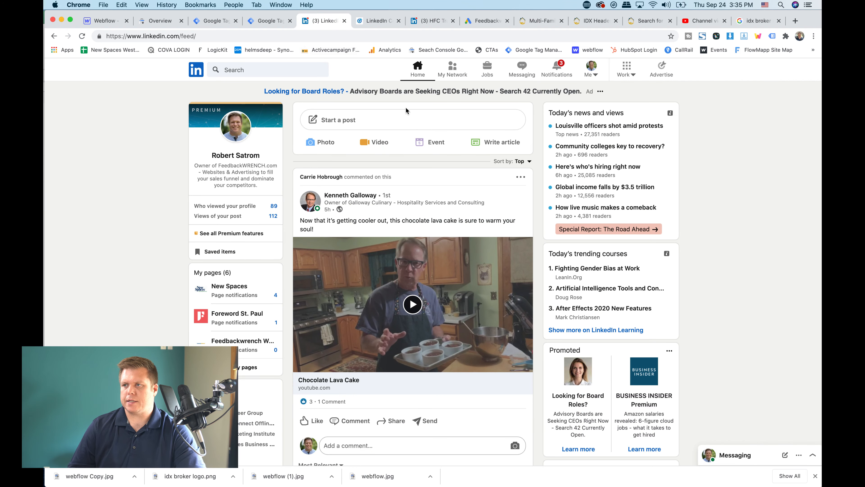
left_click(374, 21)
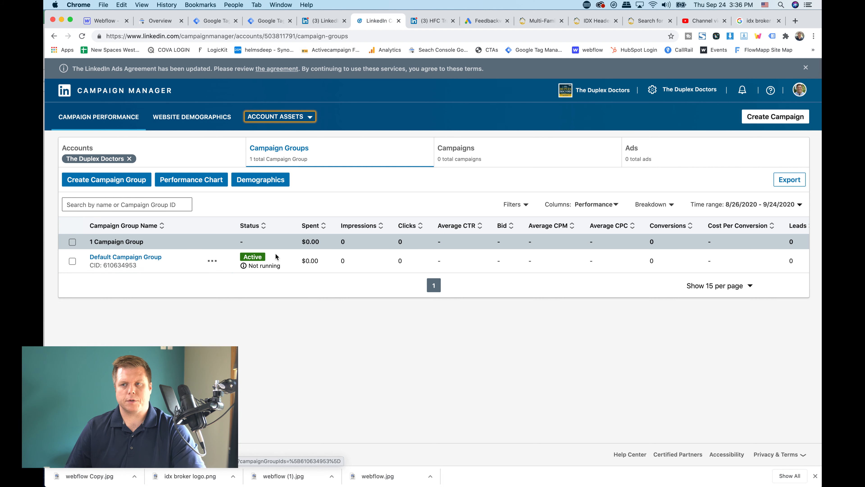
left_click(311, 119)
left_click(257, 138)
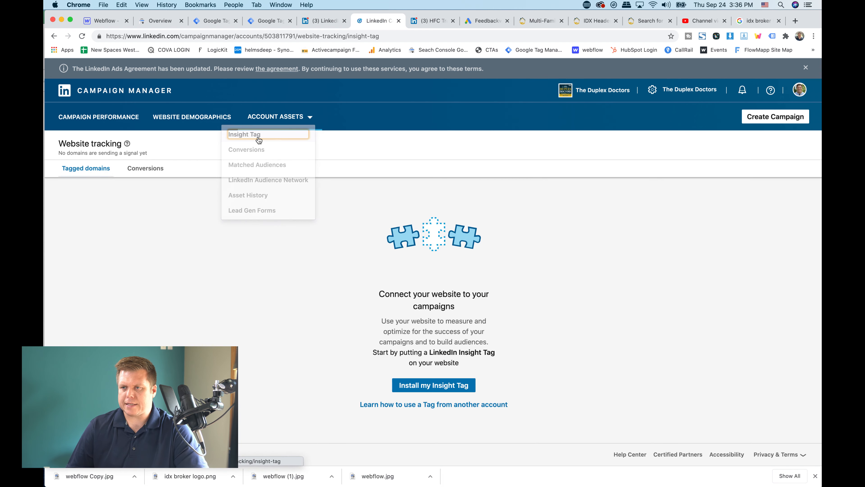
left_click(431, 385)
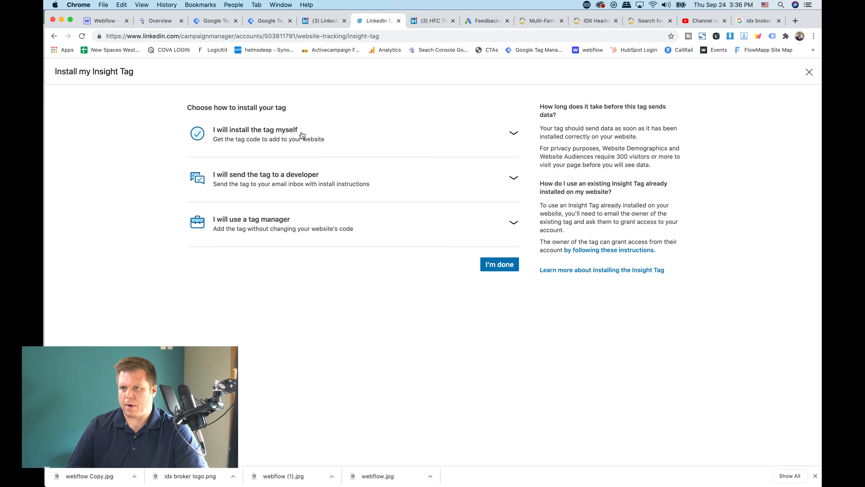
left_click(310, 234)
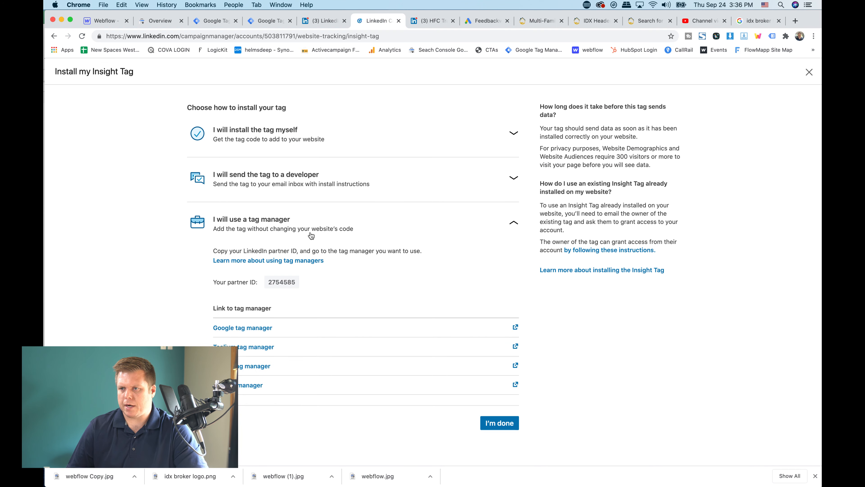
left_click(295, 284)
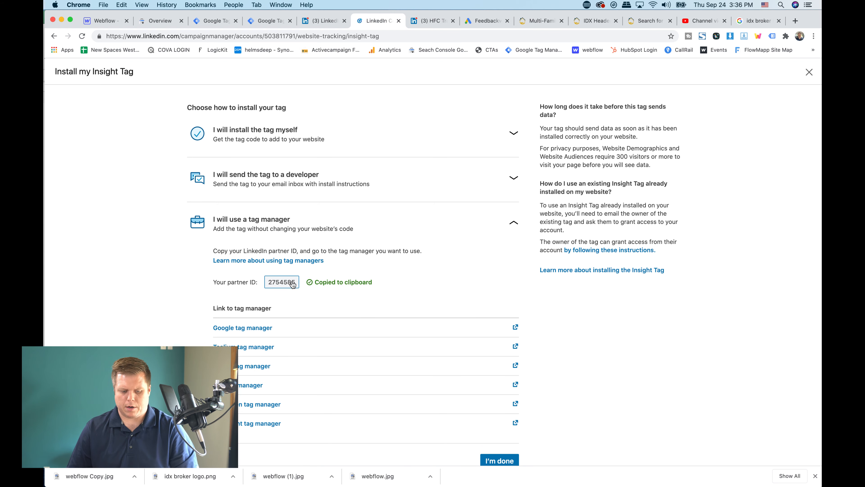
Switch to Google Tag Manager and close the Google Ads IDX FOrm Conversion tag, discarding its changes
left_click(214, 21)
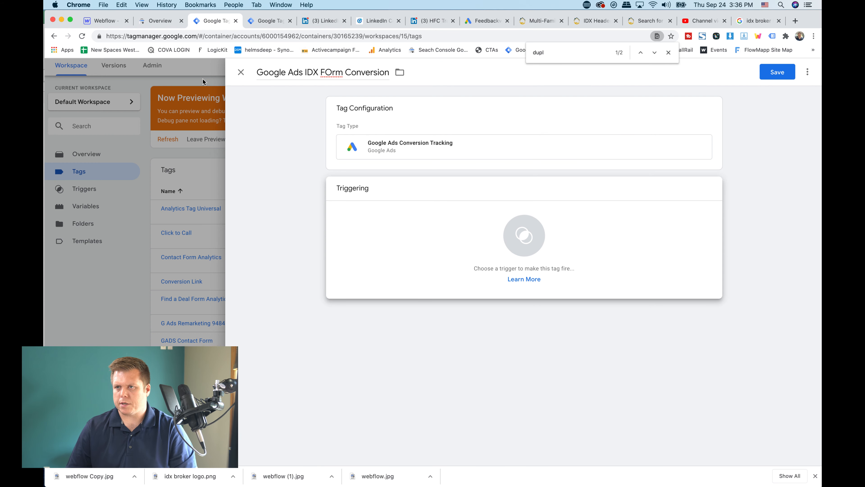
left_click(241, 72)
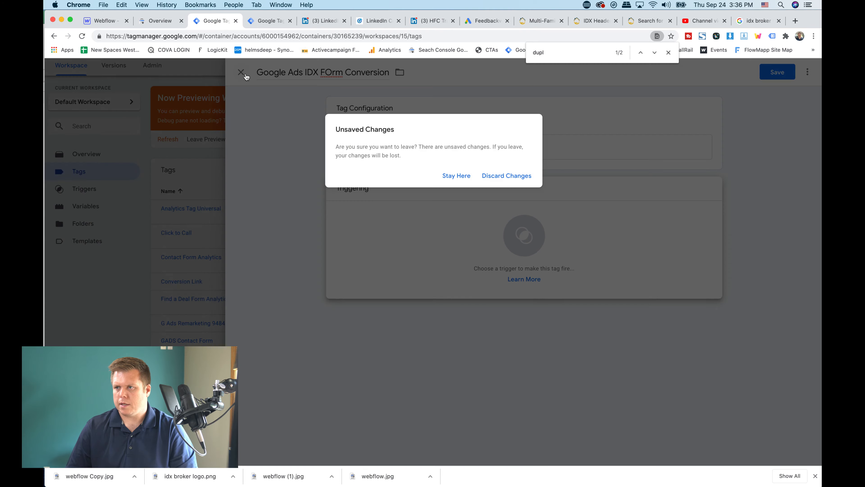
left_click(504, 176)
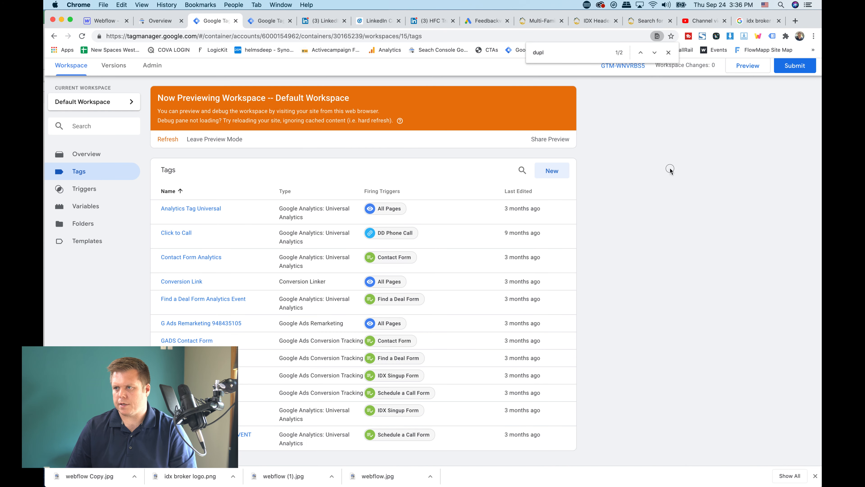
Create a new tag and name it LINKEDIN TAG
left_click(561, 170)
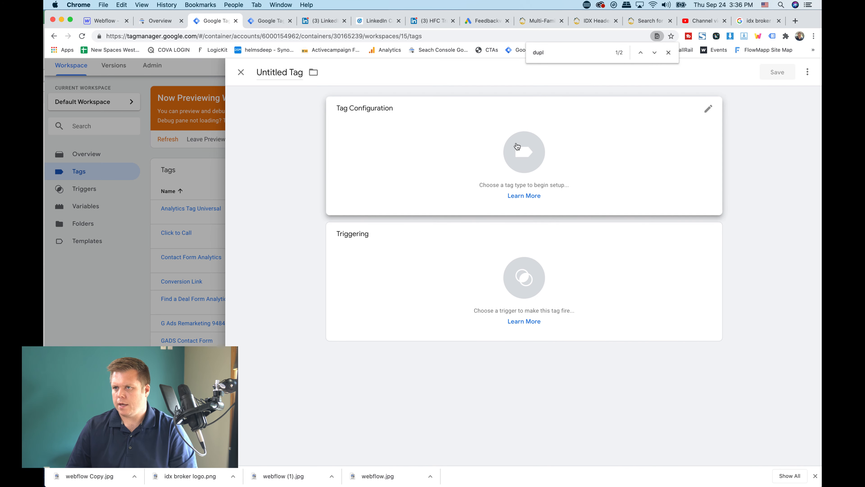
left_click(276, 72)
type("LI")
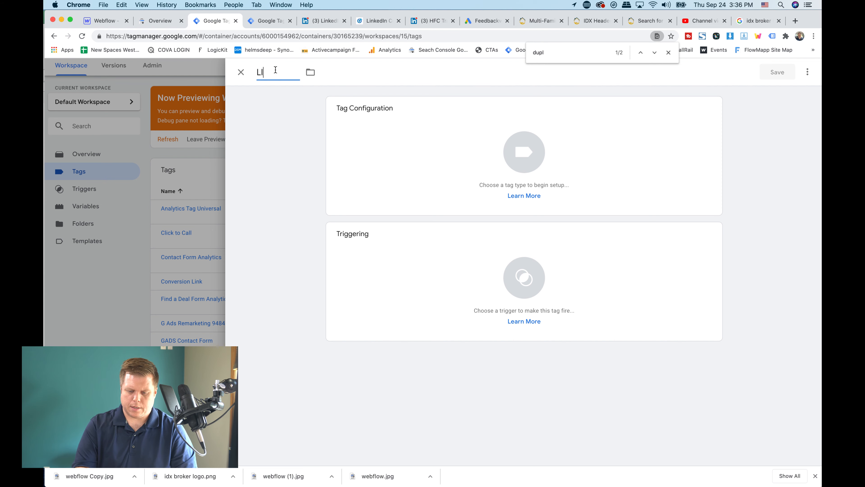
type("NKEDIN TAG")
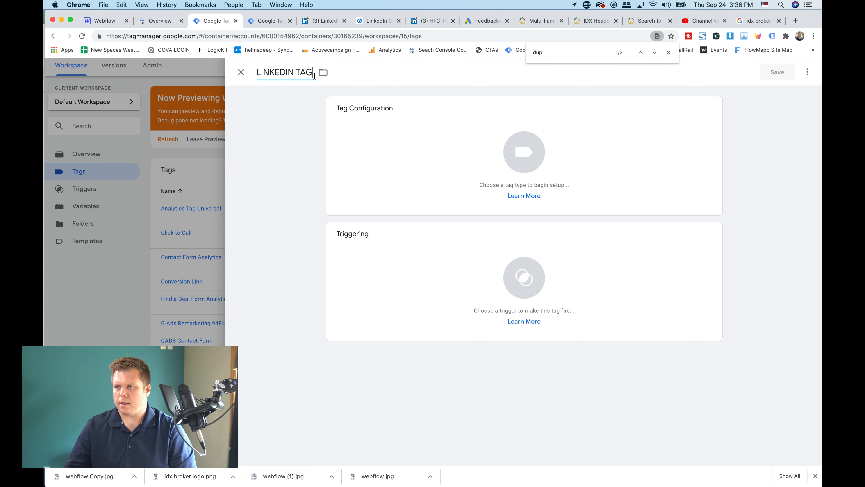
Set the tag type to LinkedIn Insight and paste the copied partner ID as the Insight Tag ID
left_click(376, 122)
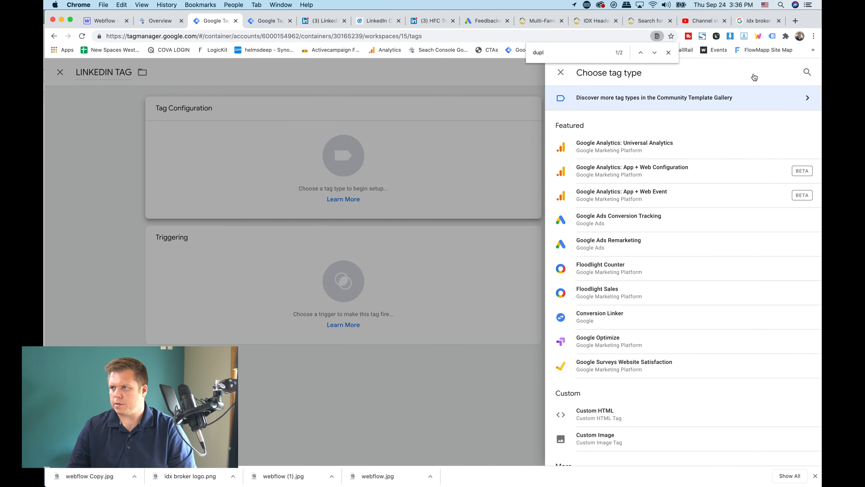
left_click(807, 72)
type("linked")
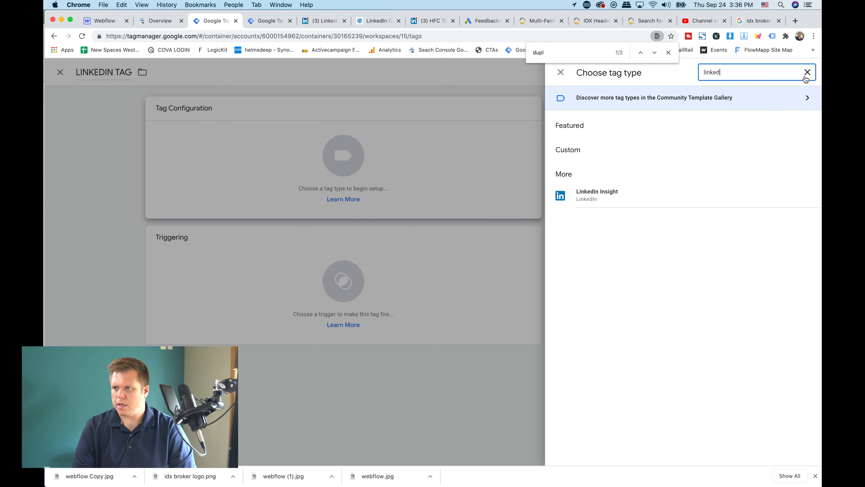
left_click(623, 197)
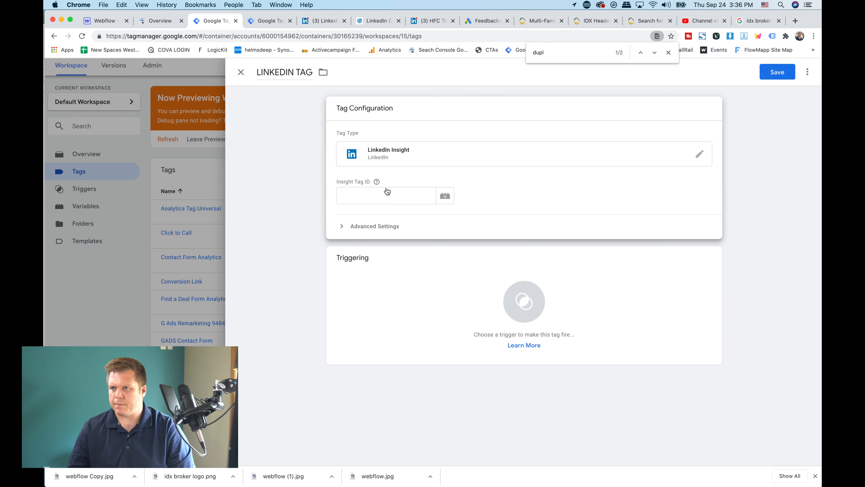
left_click(378, 197)
key("super+v")
Set LINKEDIN TAG to fire on the All Pages trigger and save the tag
left_click(438, 286)
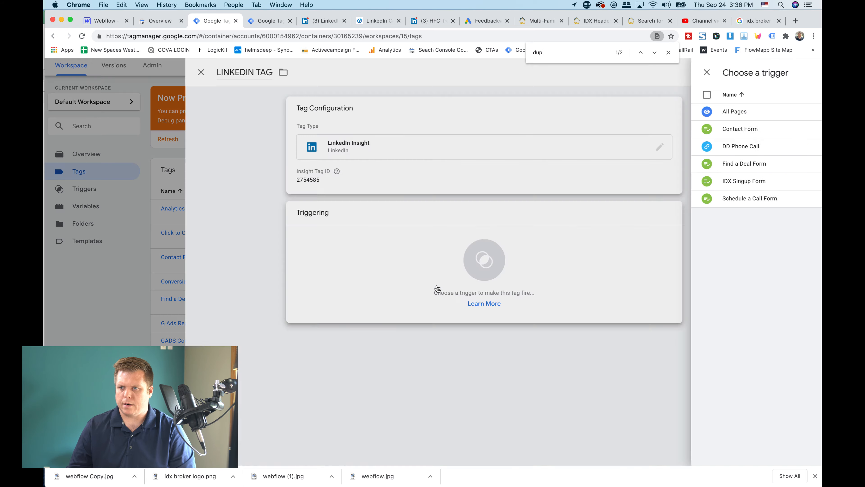
left_click(280, 114)
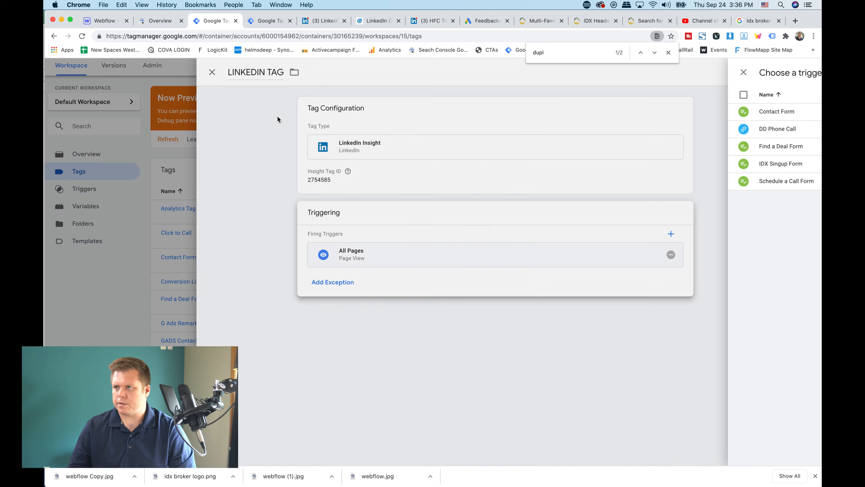
left_click(774, 73)
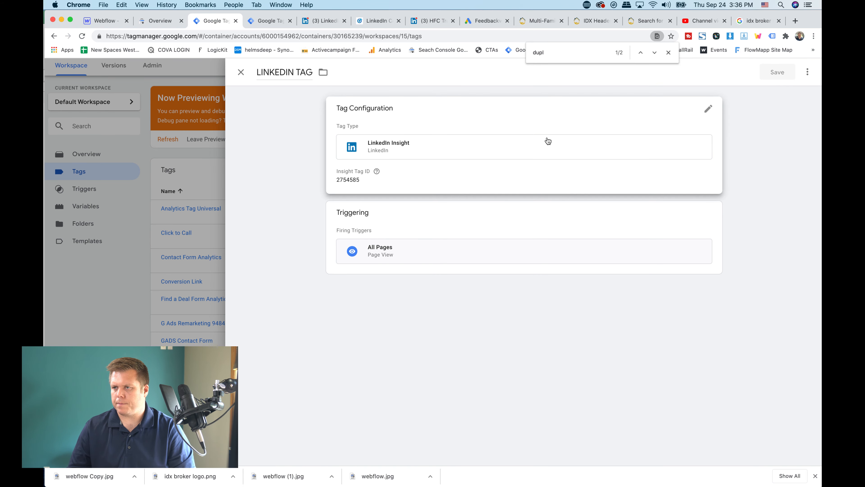
Submit the workspace changes with the version name Linkedin and publish them to the Live environment
left_click(795, 67)
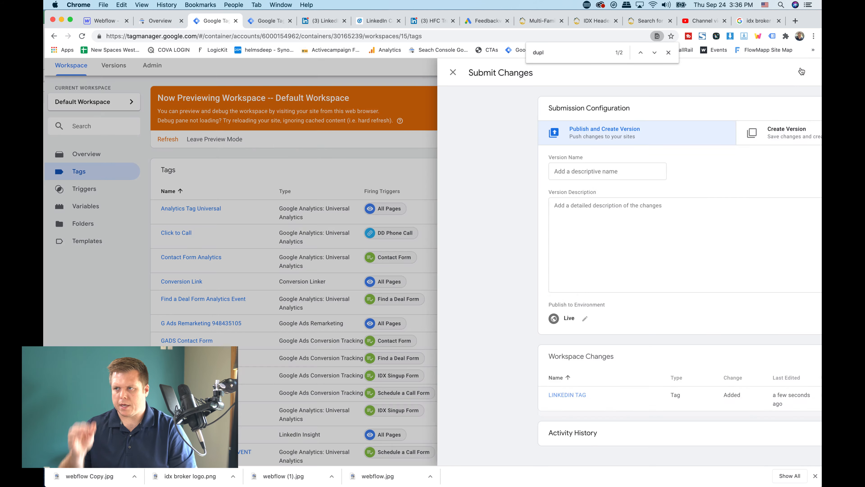
left_click(428, 176)
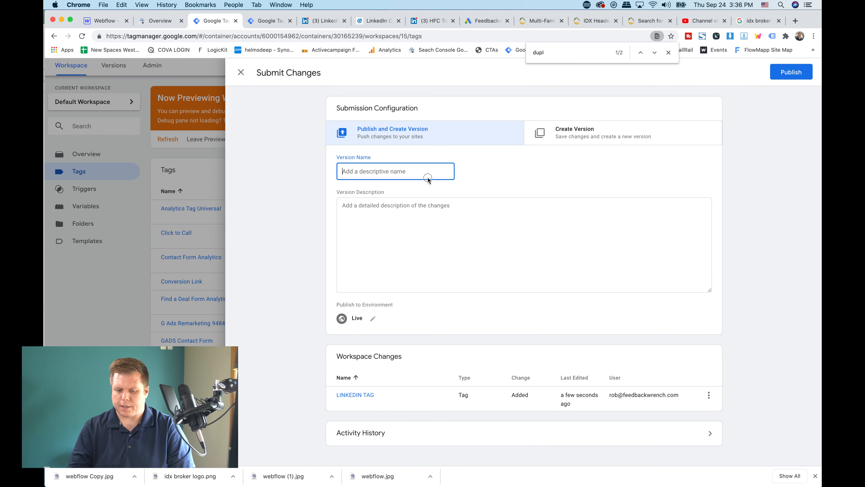
type("Linkedin")
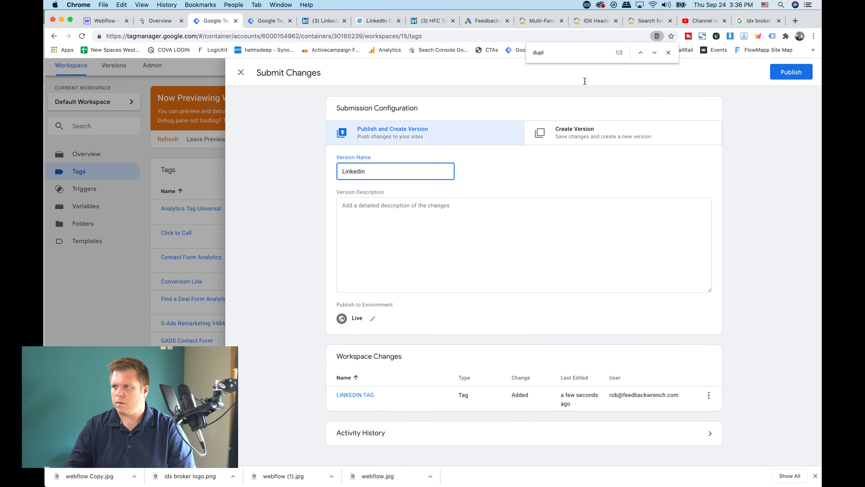
left_click(794, 73)
Switch to LinkedIn Campaign Manager and mark the Insight Tag installation as done
left_click(323, 21)
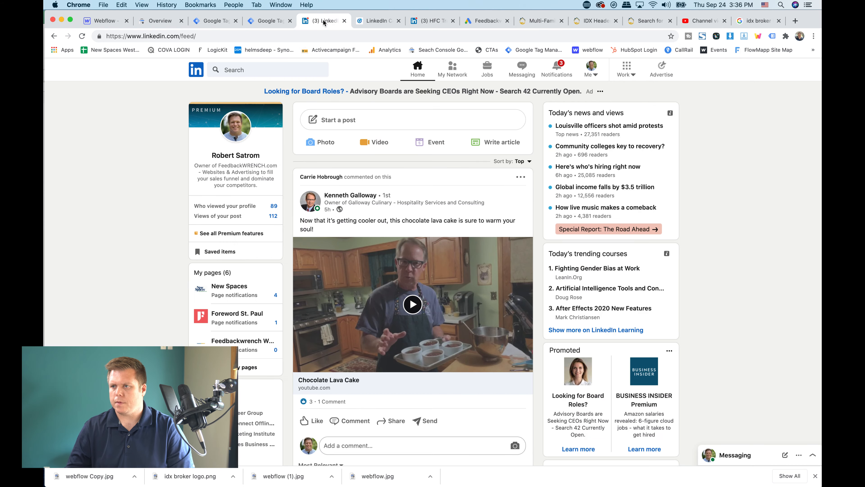
left_click(357, 21)
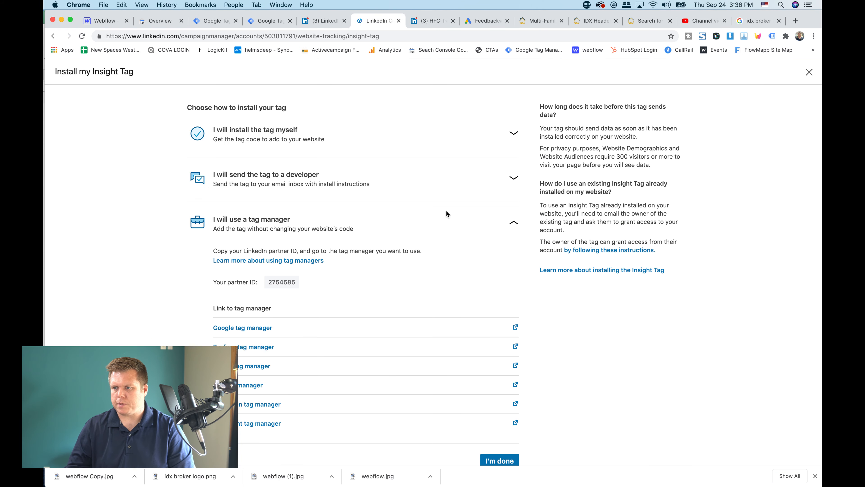
scroll(447, 214, "down", 1)
left_click(507, 446)
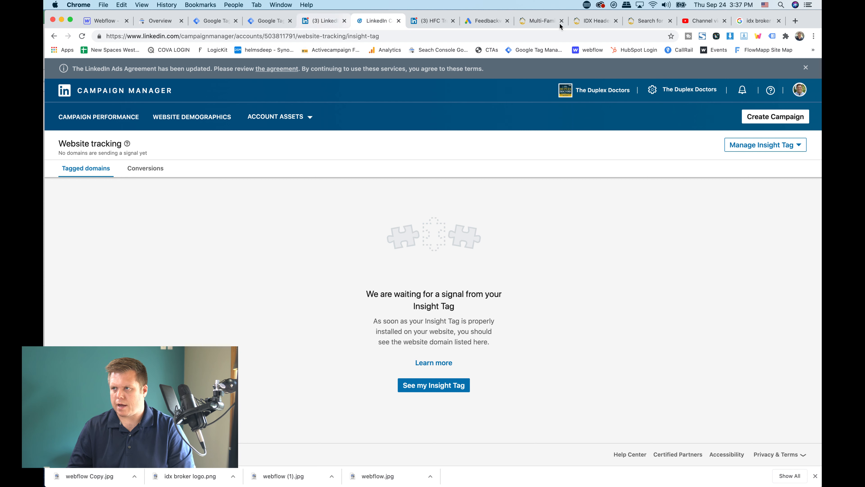
Open theduplexdoctors.com in a new incognito window and reload the page
left_click(814, 36)
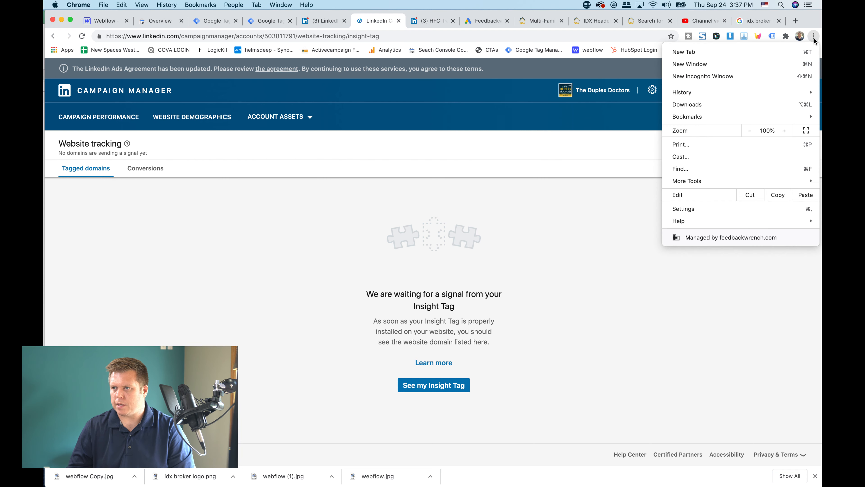
left_click(411, 180)
key("super+shift+n")
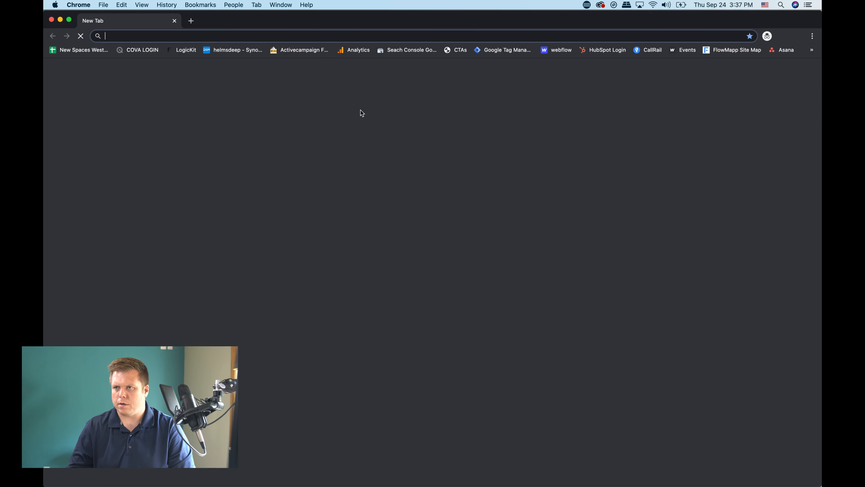
type("the")
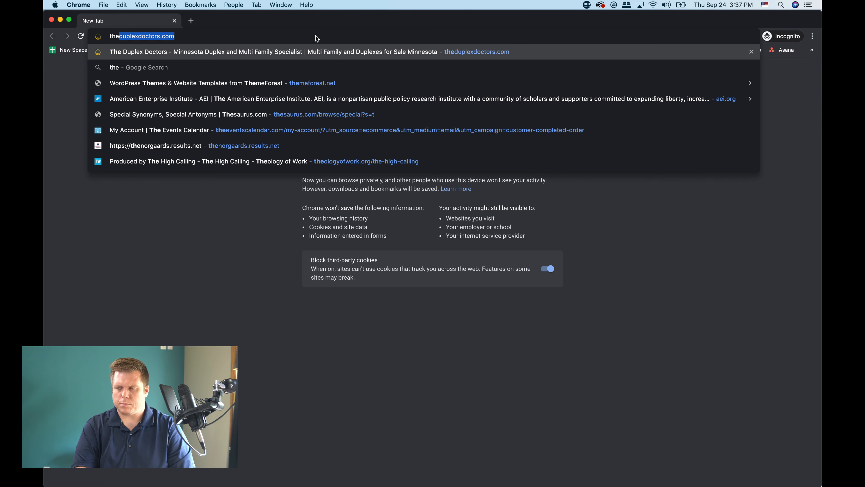
key("Return")
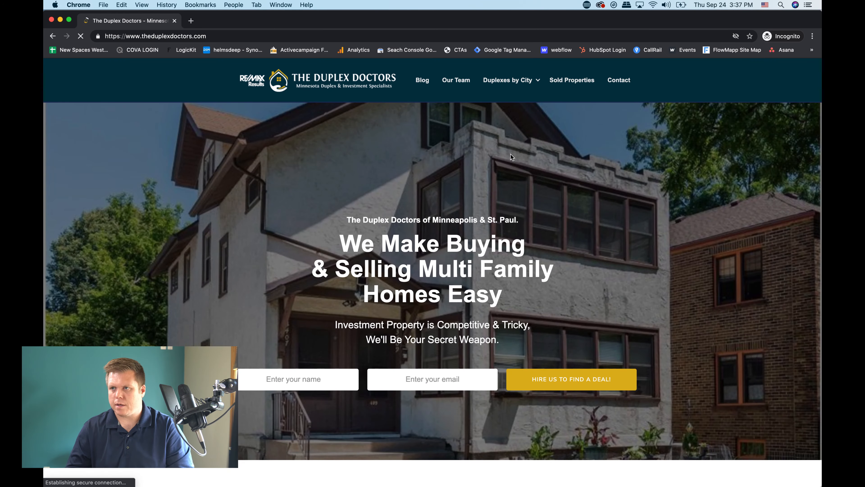
left_click(80, 36)
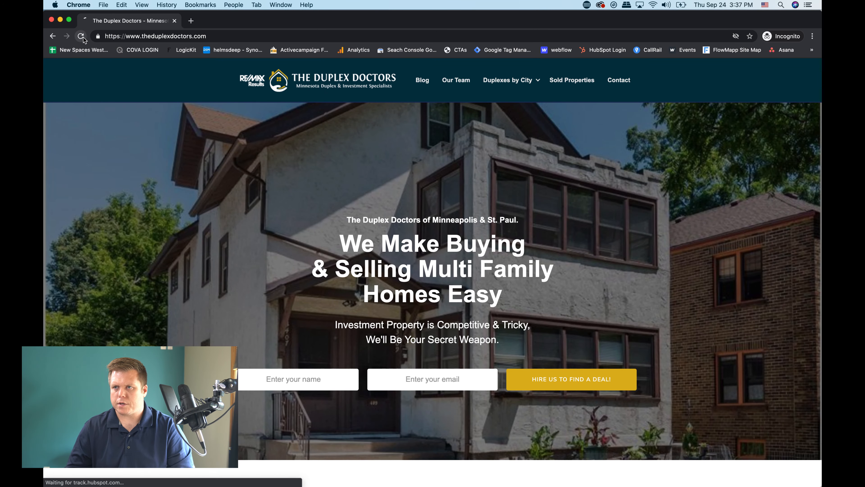
Return to LinkedIn Campaign Manager's website tracking page and start creating a conversion
left_click_drag(249, 22, 237, 309)
left_click(272, 223)
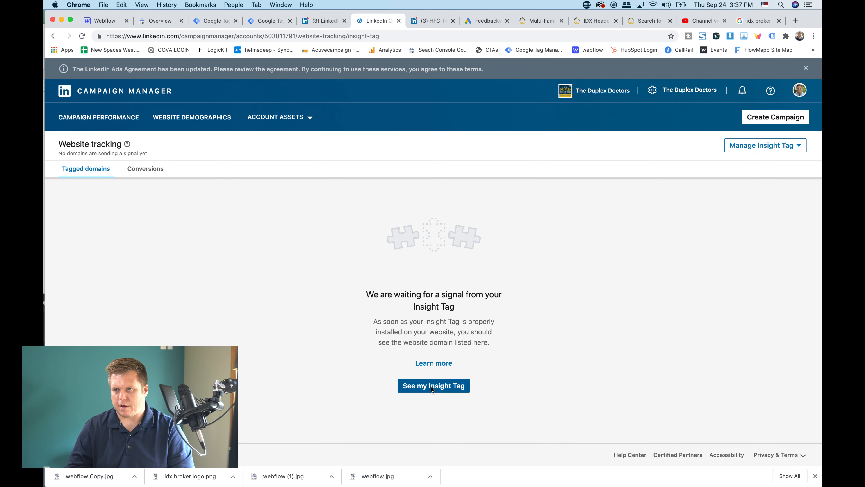
left_click(151, 172)
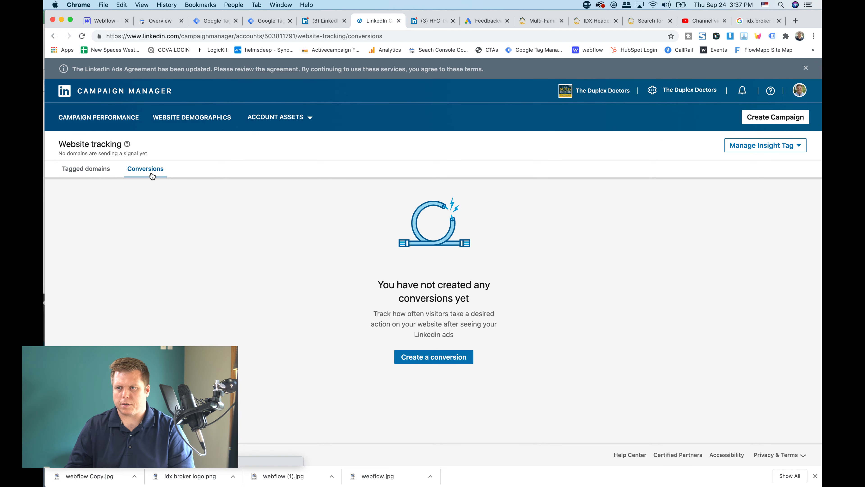
mouse_move(298, 117)
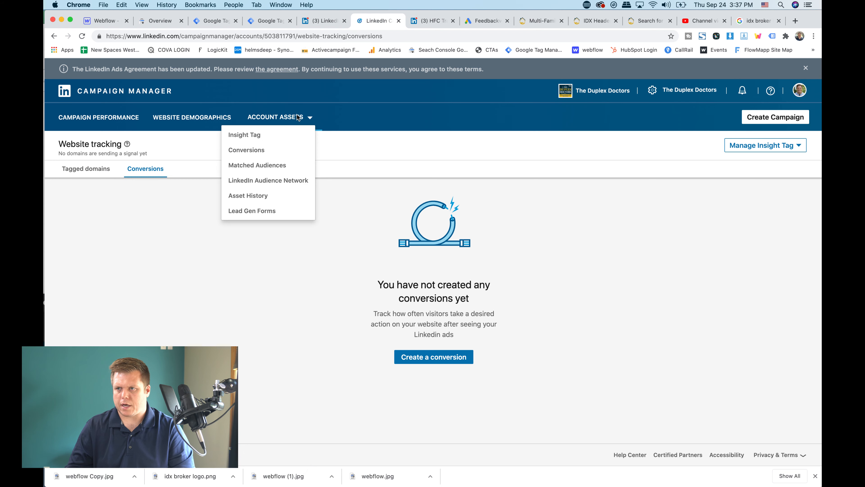
left_click(260, 139)
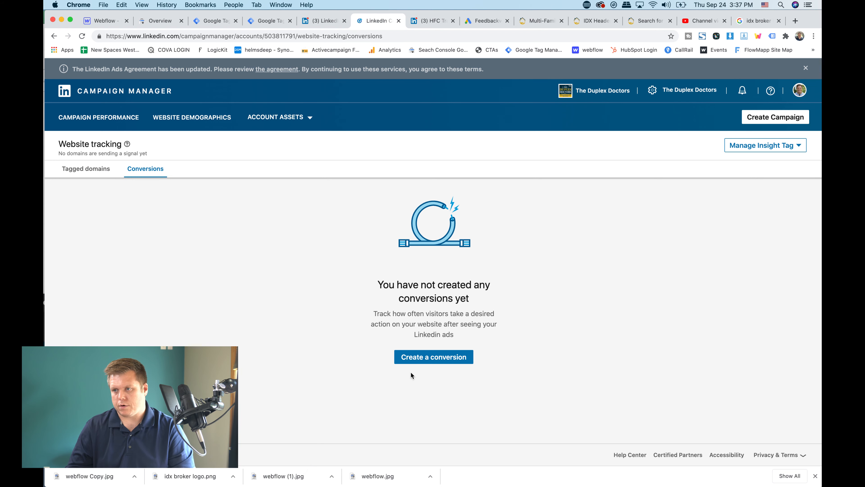
left_click(426, 359)
Name the conversion IDX FOrm Fill Out and set its type to Lead
left_click(267, 109)
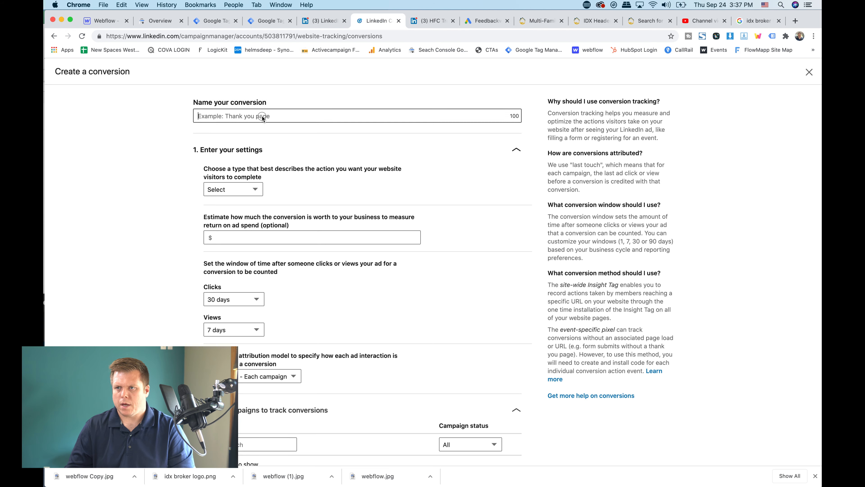
type("ID")
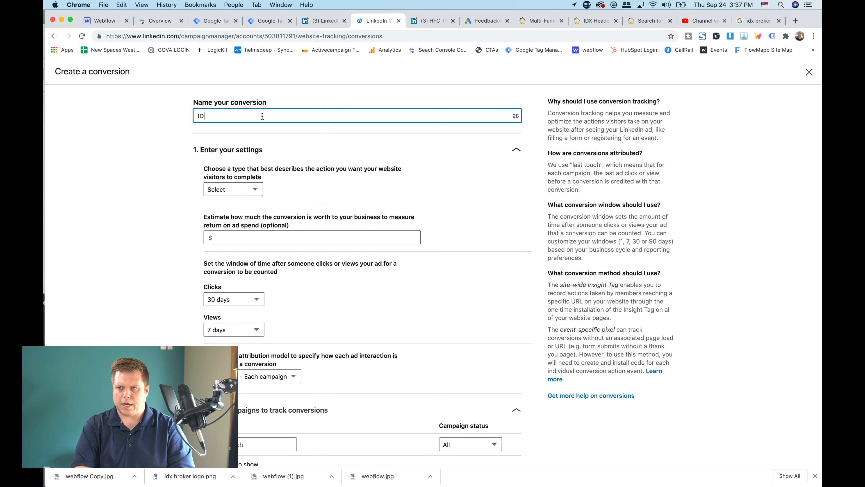
type("X FOrm Fill ")
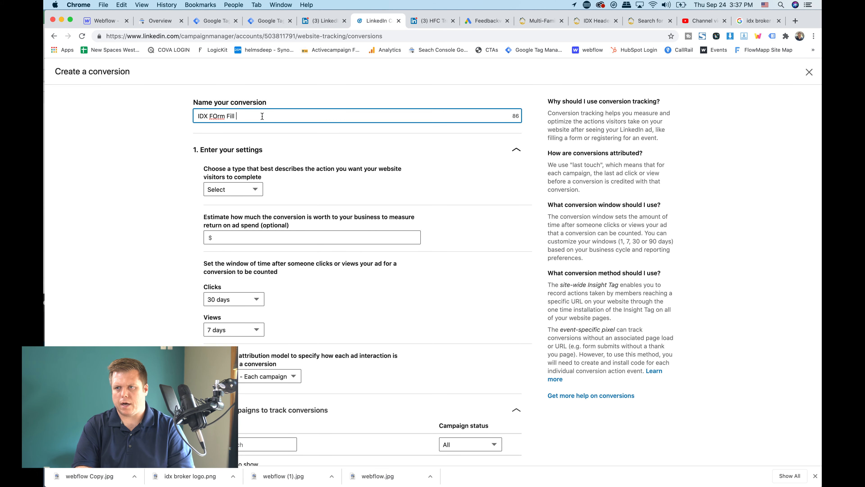
type("Out")
left_click(234, 189)
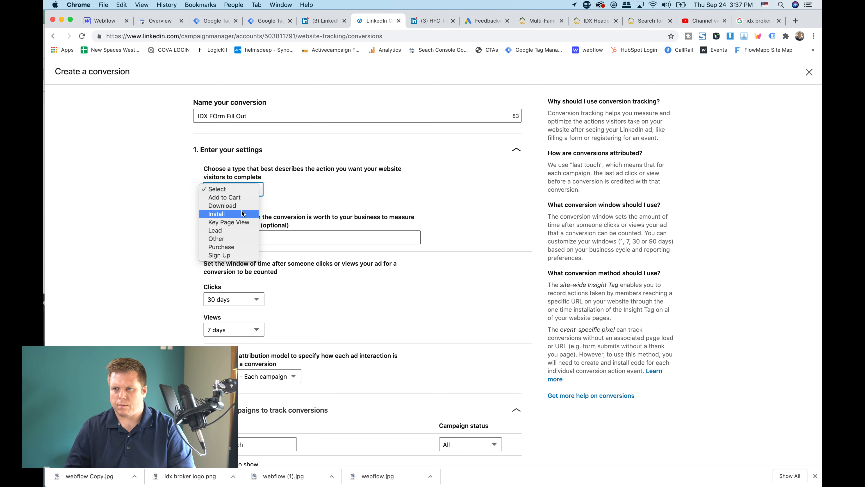
left_click(235, 231)
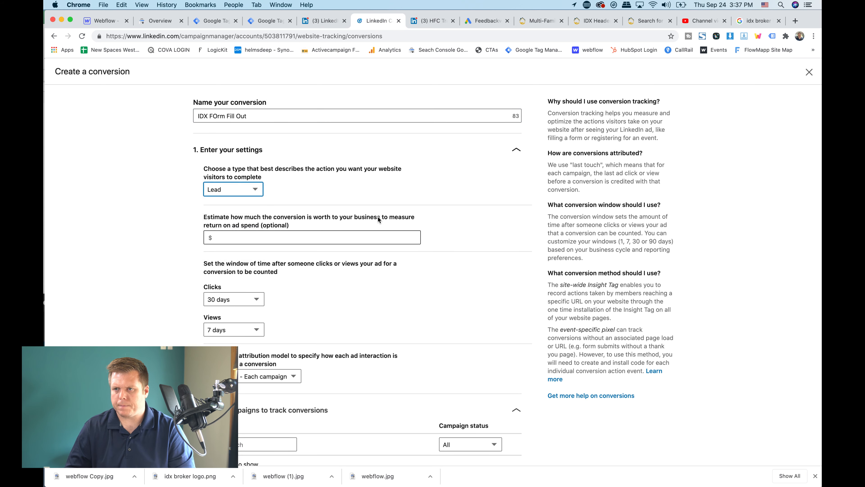
Examine the conversion's value estimate, click and view windows, attribution model and campaign selection settings
scroll(380, 205, "down", 1)
left_click(354, 204)
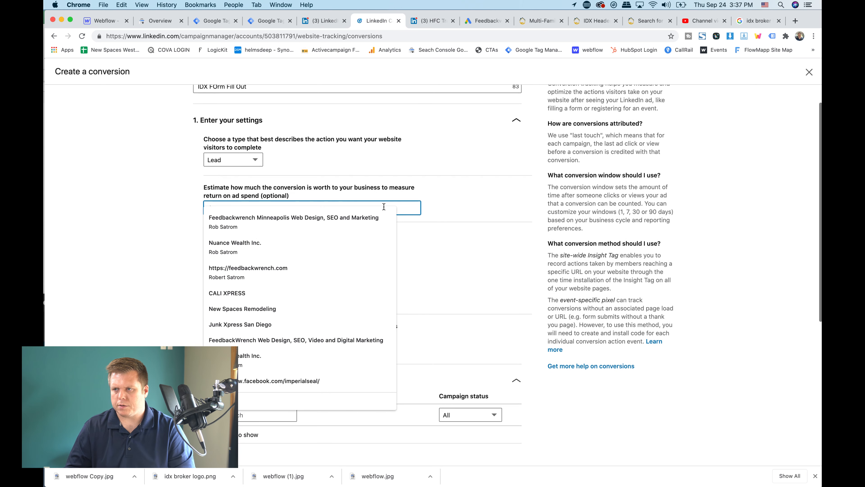
left_click(430, 258)
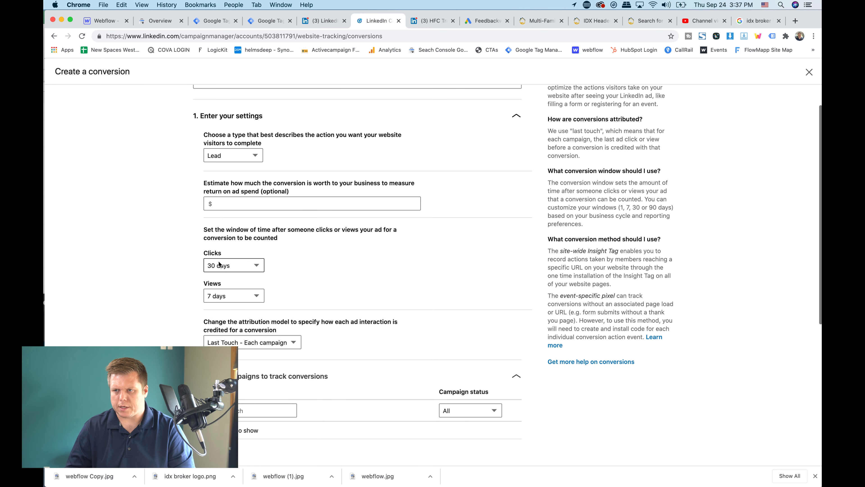
scroll(221, 271, "down", 2)
scroll(223, 270, "down", 3)
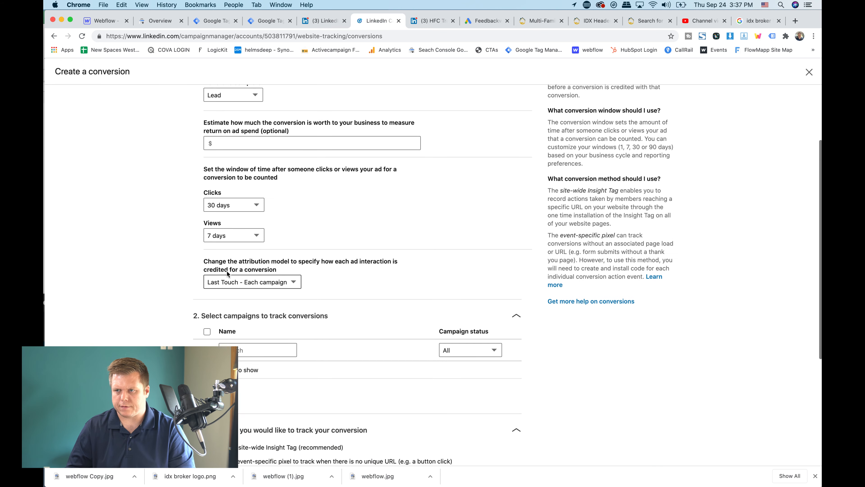
scroll(272, 282, "down", 5)
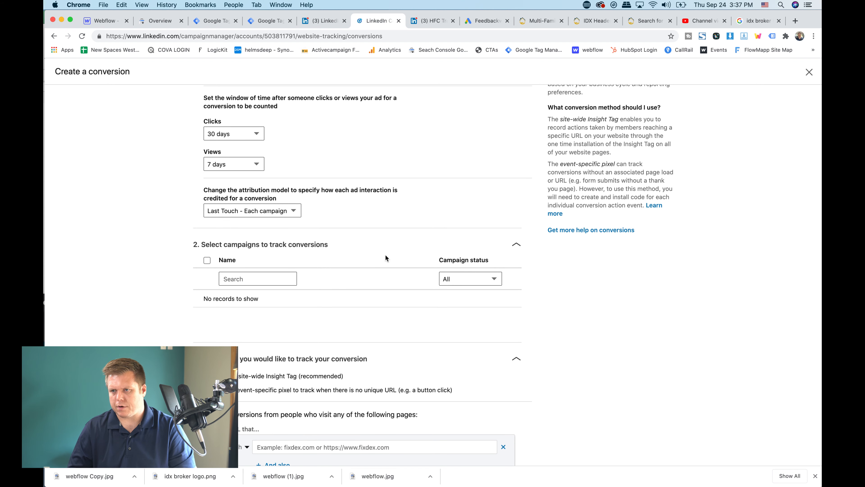
scroll(385, 258, "down", 1)
Search the conversion's campaign list for IDX and examine the options for tracking the conversion
left_click(247, 259)
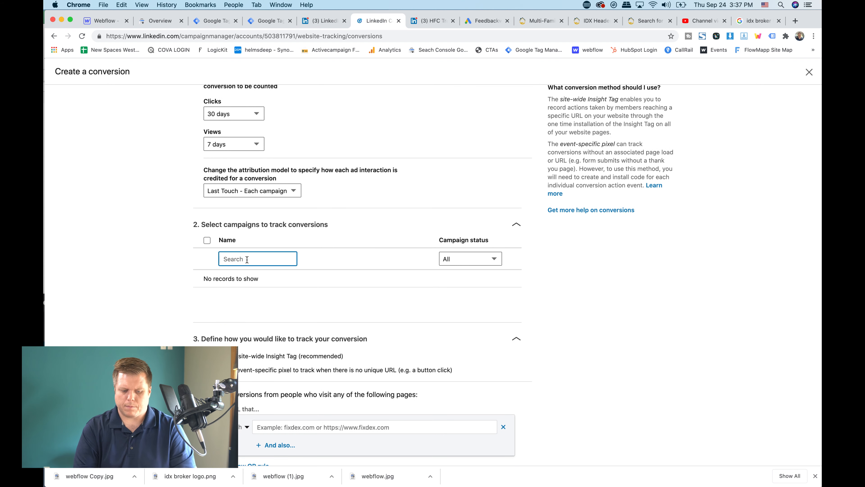
type("IDX")
scroll(313, 231, "down", 5)
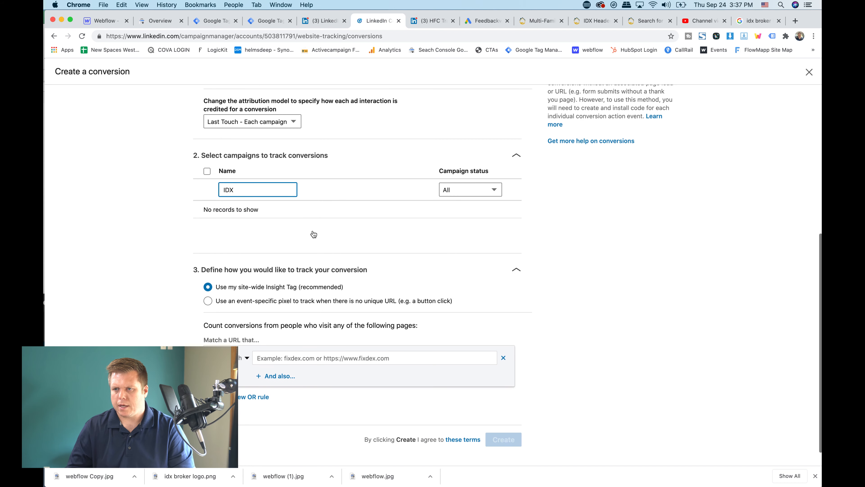
Set the conversion to be tracked with an event-specific pixel and copy the pixel code
left_click(287, 300)
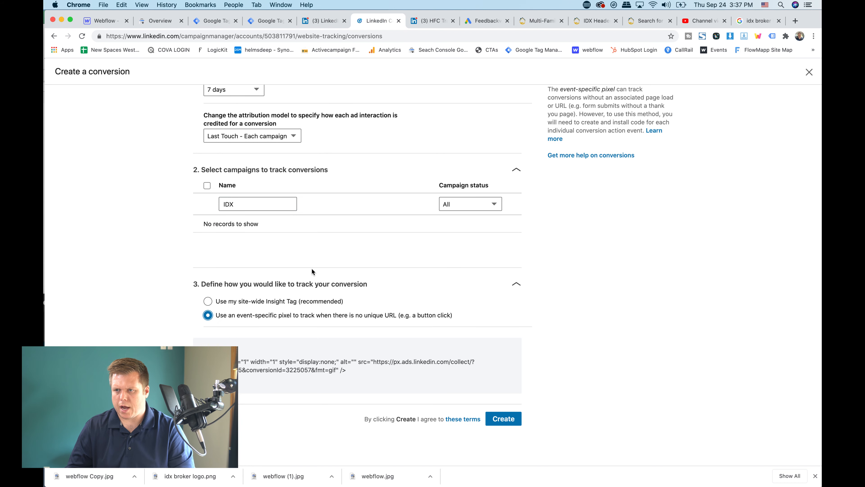
left_click(278, 372)
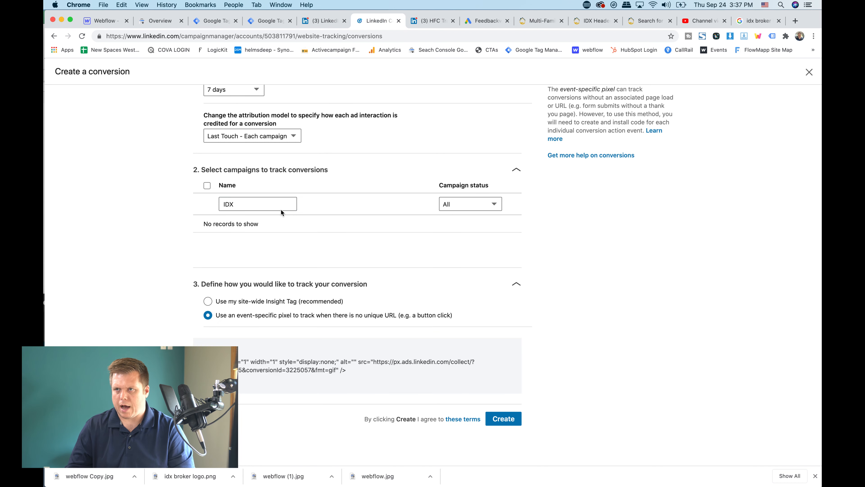
Switch to the Tag Manager workspace for duplexdoctors.com and create a new tag named Linkedin IDX Conversion
left_click(209, 21)
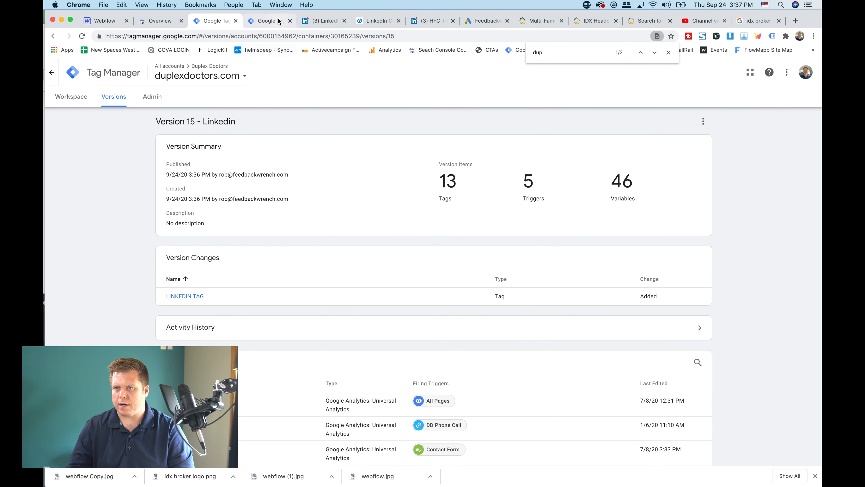
left_click(279, 21)
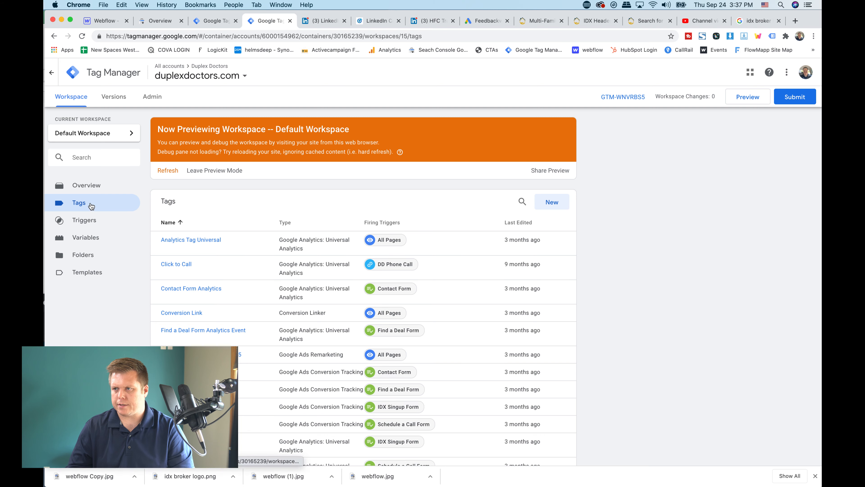
left_click(551, 204)
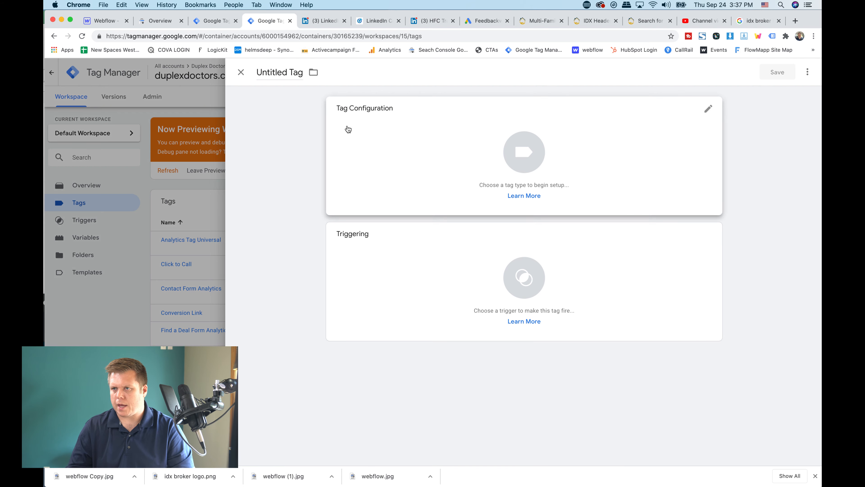
left_click(273, 71)
type("Linke")
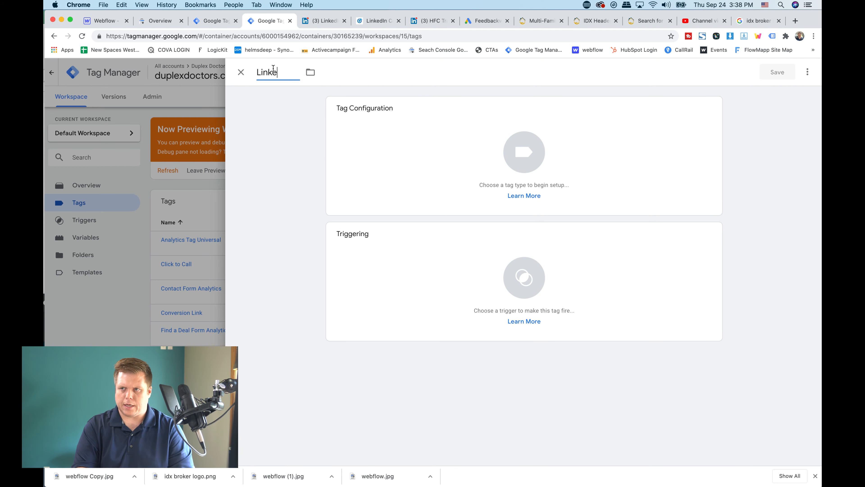
type("din COnv")
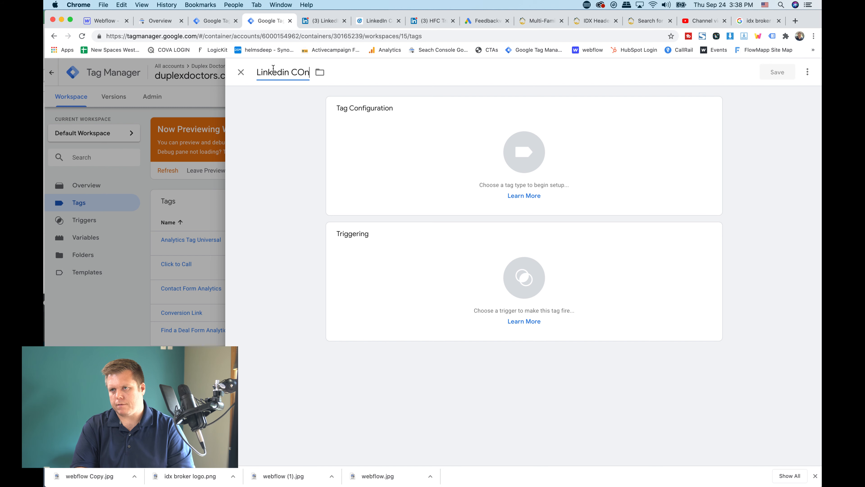
key("BackSpace")
key("BackSpace")
type("X")
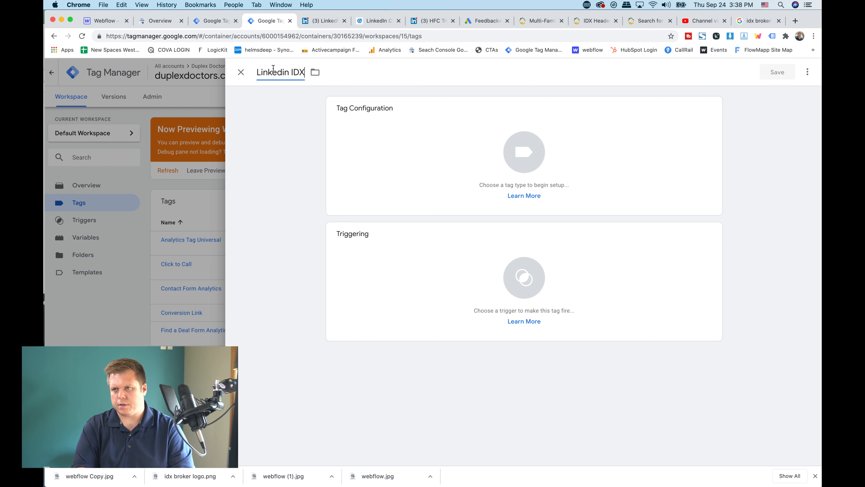
type(" Conversion")
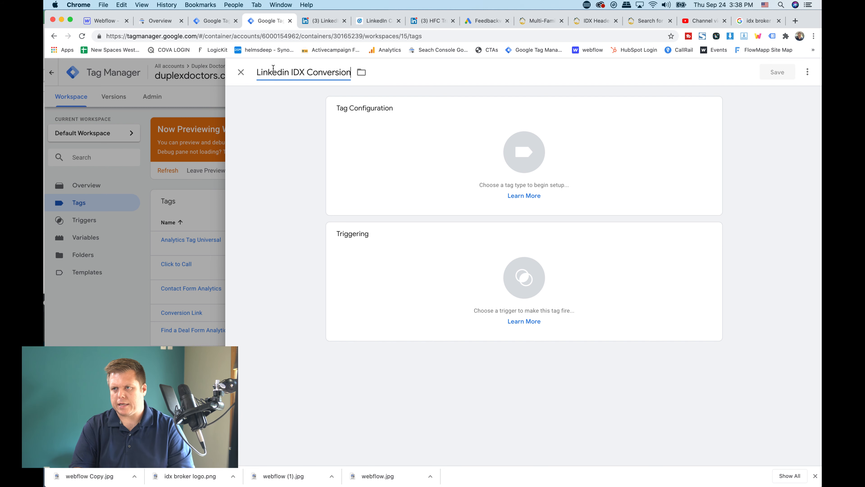
Assign the IDX Singup Form trigger to the new tag
left_click(368, 286)
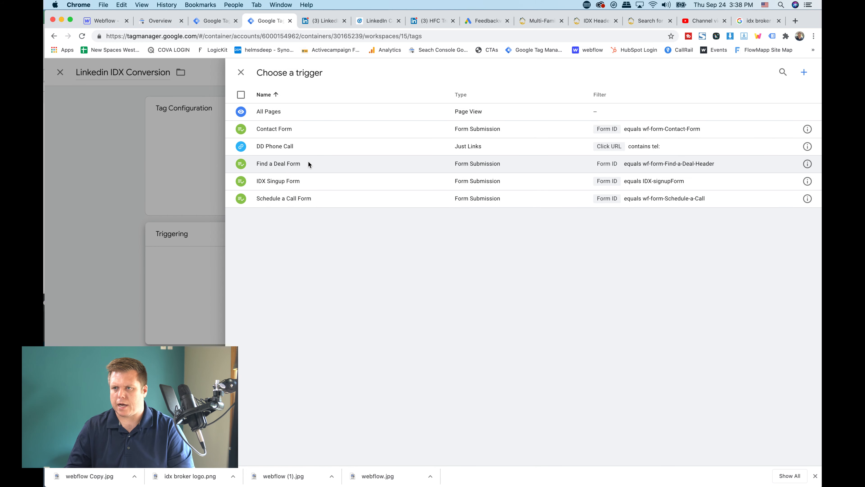
left_click(283, 181)
Try configuring the tag as Custom HTML containing the copied LinkedIn pixel code
left_click(538, 161)
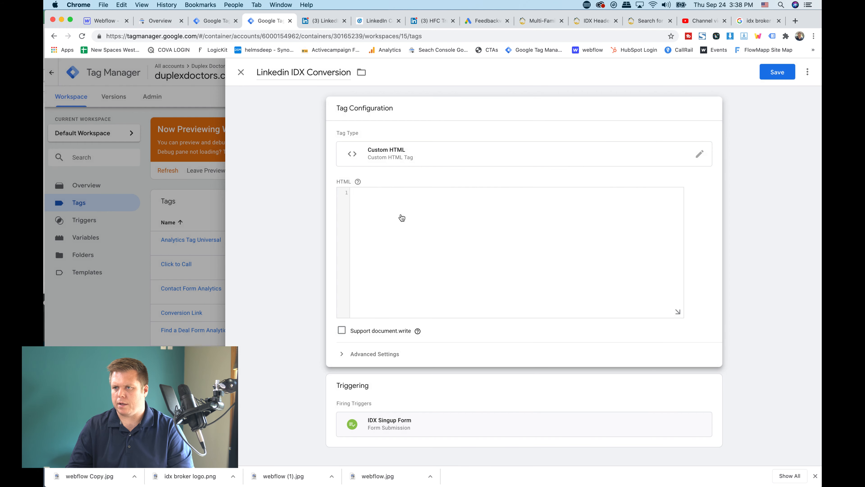
left_click(394, 213)
key("super+v")
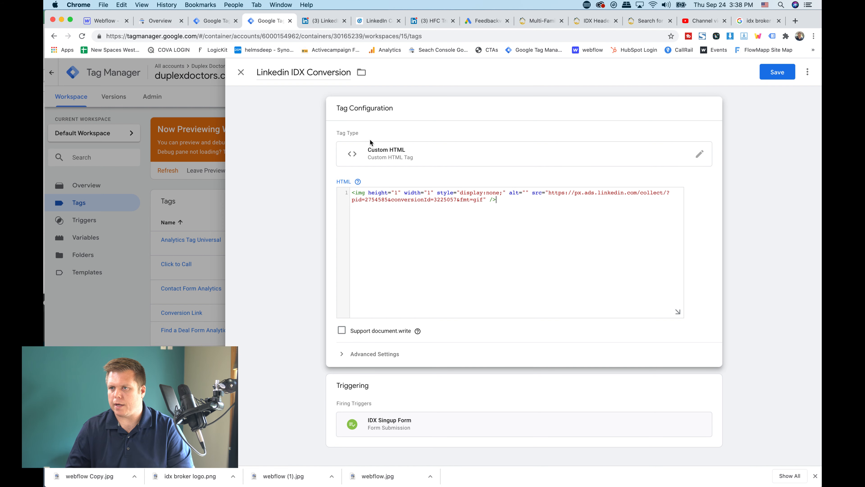
Change the tag type to Custom Image and paste the LinkedIn pixel's address as the image URL
left_click(384, 161)
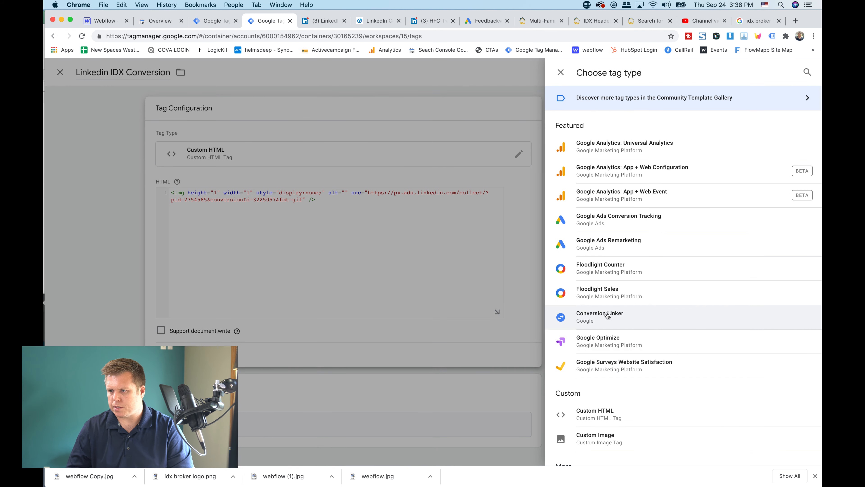
scroll(608, 316, "down", 3)
left_click(586, 391)
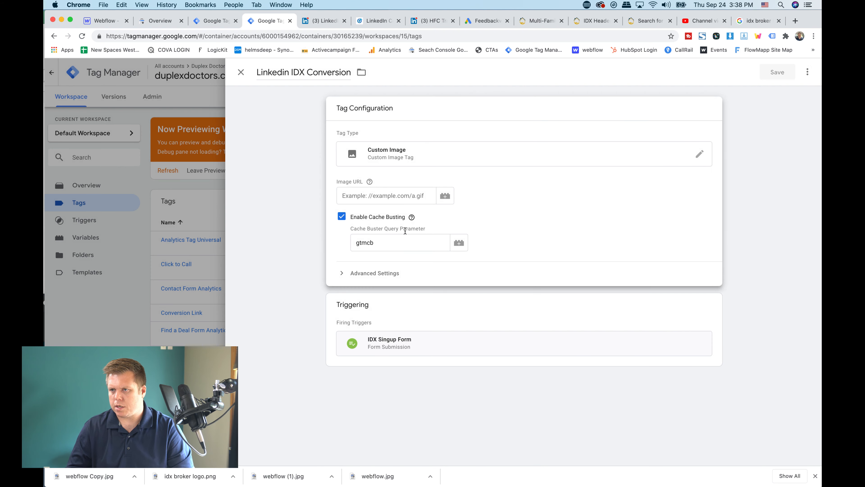
left_click(373, 197)
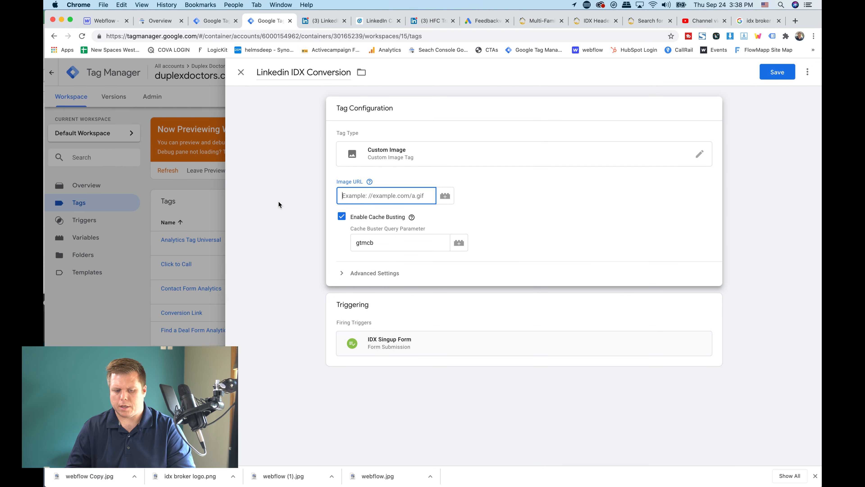
key("super+v")
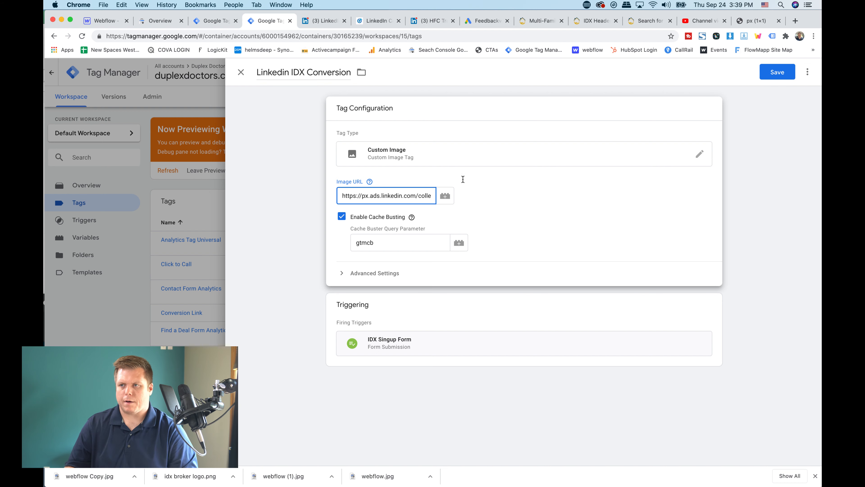
Examine the custom tag types on offer and the image URL entered for the tag
left_click(395, 162)
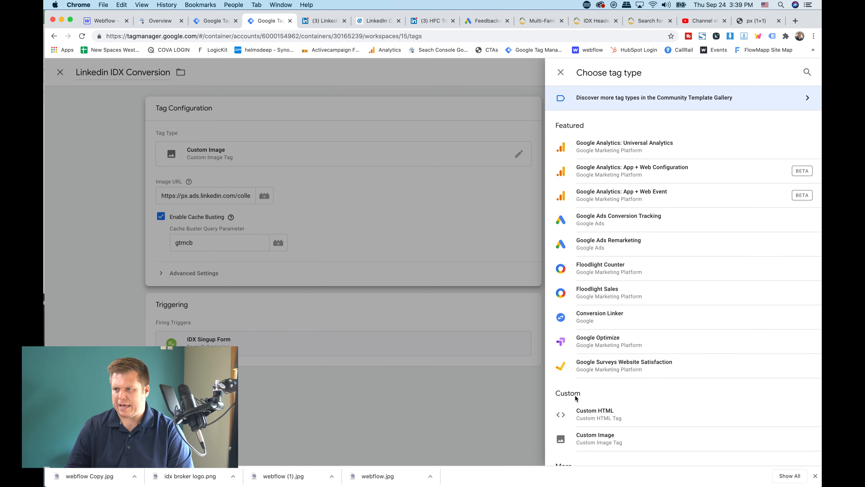
scroll(575, 430, "down", 3)
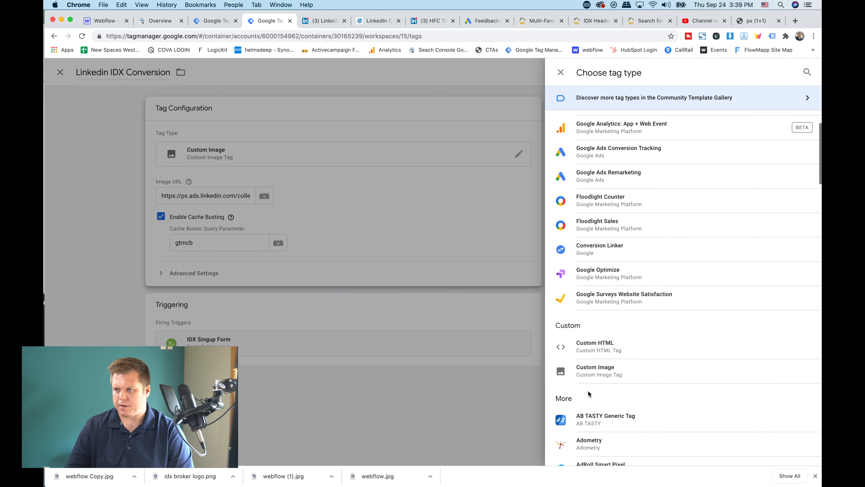
left_click(359, 231)
double_click(384, 197)
triple_click(384, 196)
key("super+c")
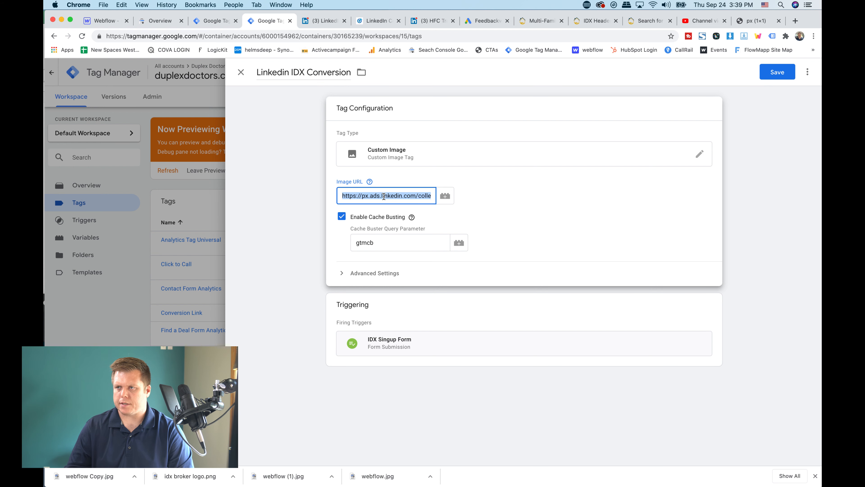
Copy the event-specific pixel code from LinkedIn Campaign Manager and select only the URL inside its src quotes in TextEdit
left_click(378, 19)
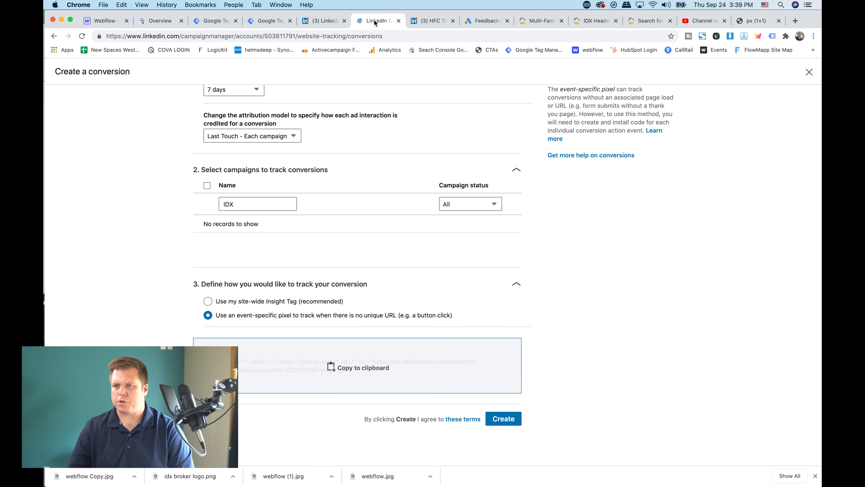
left_click(351, 365)
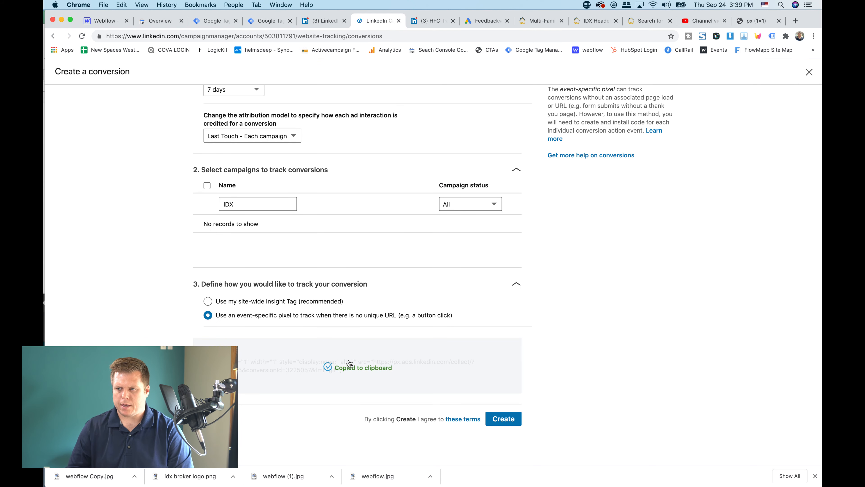
left_click(350, 472)
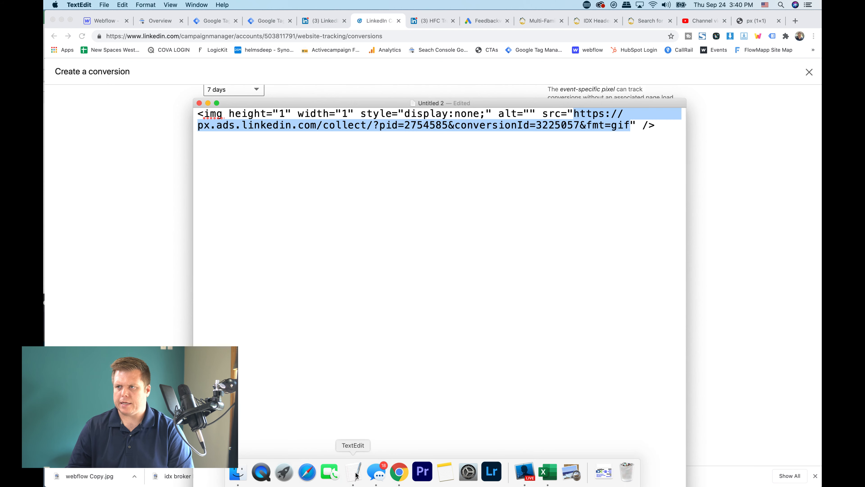
double_click(379, 151)
key("super+a")
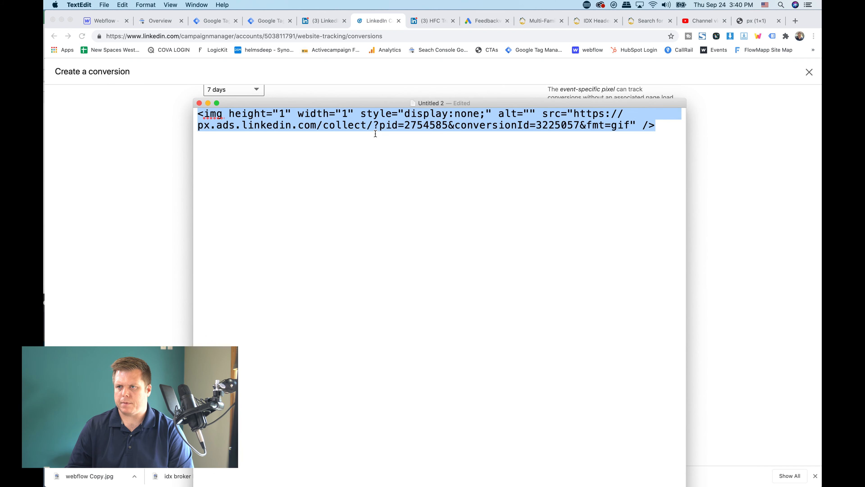
left_click(375, 133)
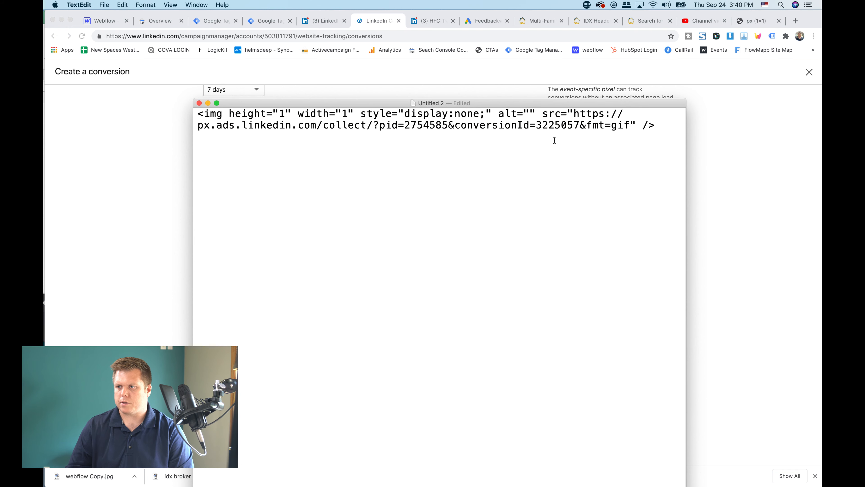
left_click(580, 113)
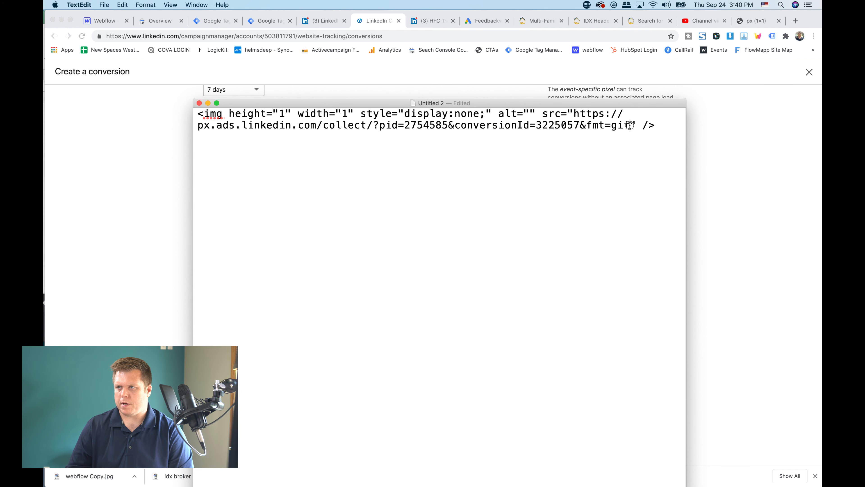
left_click_drag(631, 125, 576, 114)
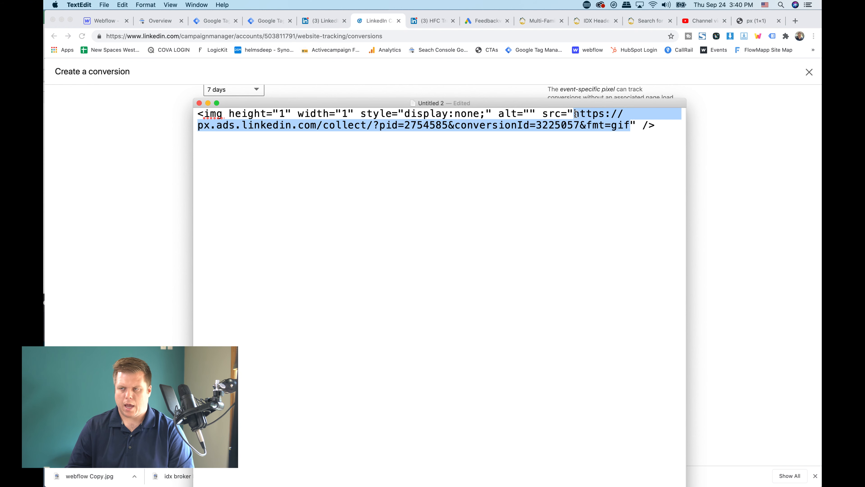
Replace the Custom Image tag's image URL in Tag Manager with the LinkedIn pixel's src URL and save the tag
left_click(266, 22)
left_click(369, 181)
triple_click(359, 197)
key("super+v")
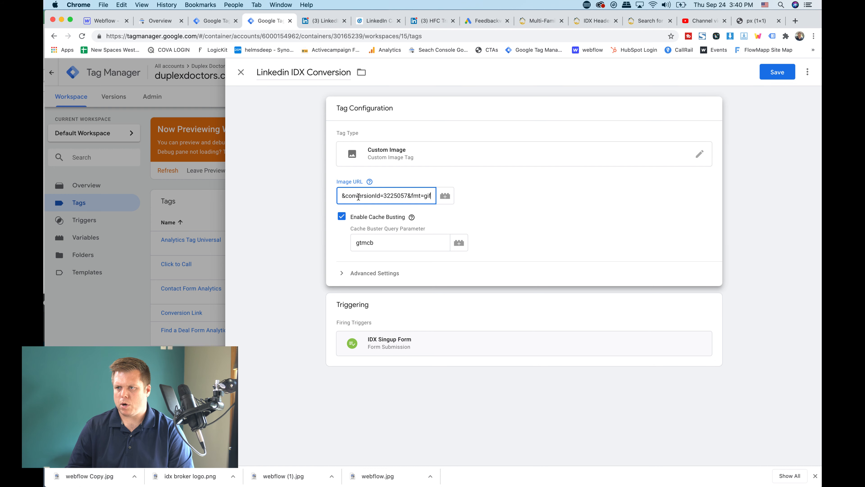
left_click(463, 228)
left_click(780, 73)
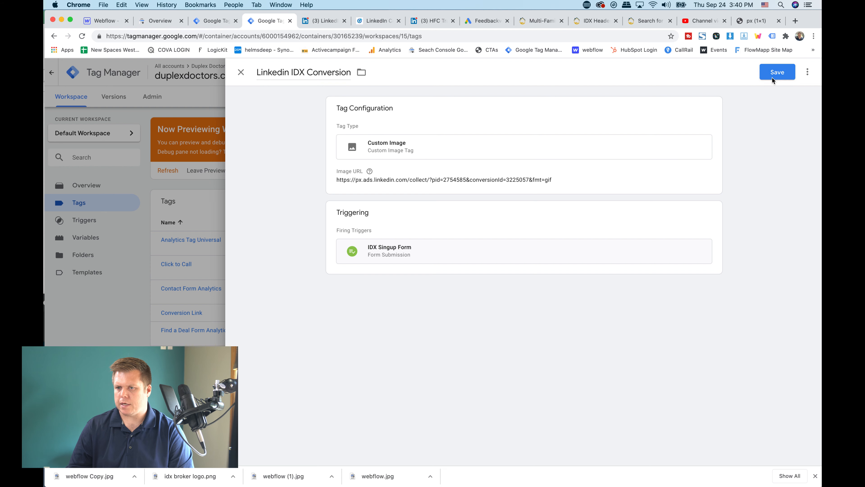
left_click(773, 78)
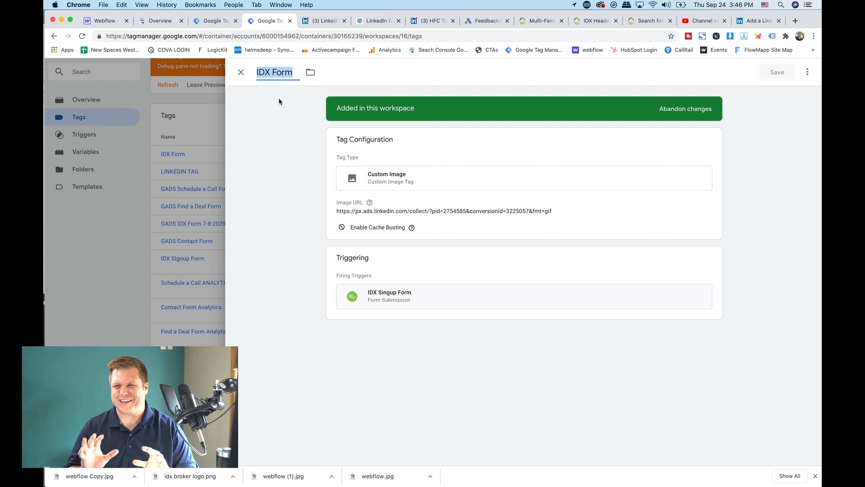
Reopen the IDX Form tag from the tag list and examine its Custom Image type and image URL
left_click(240, 72)
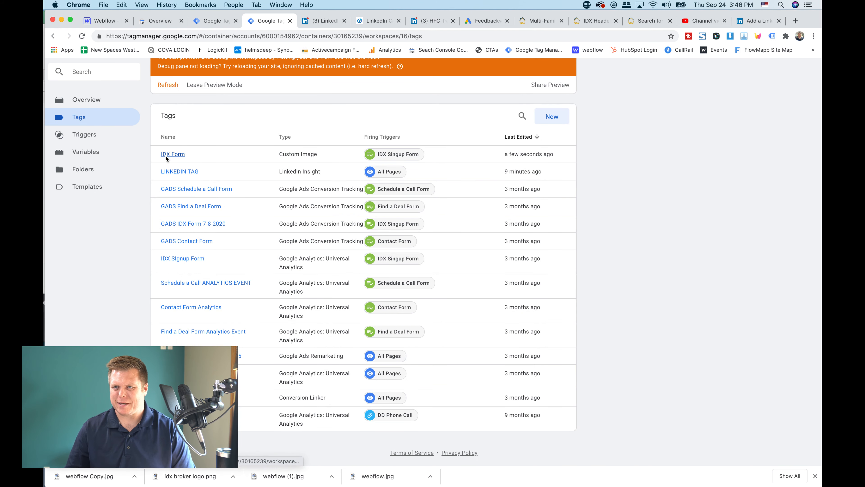
left_click(184, 154)
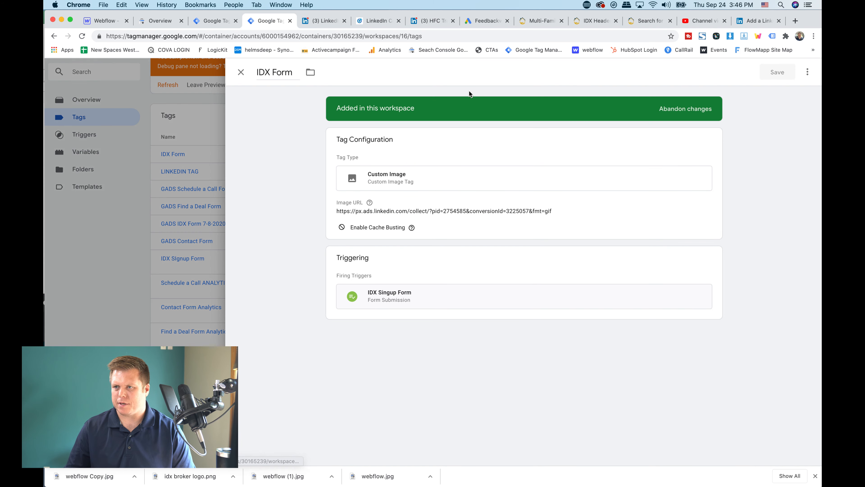
left_click(395, 185)
left_click(421, 184)
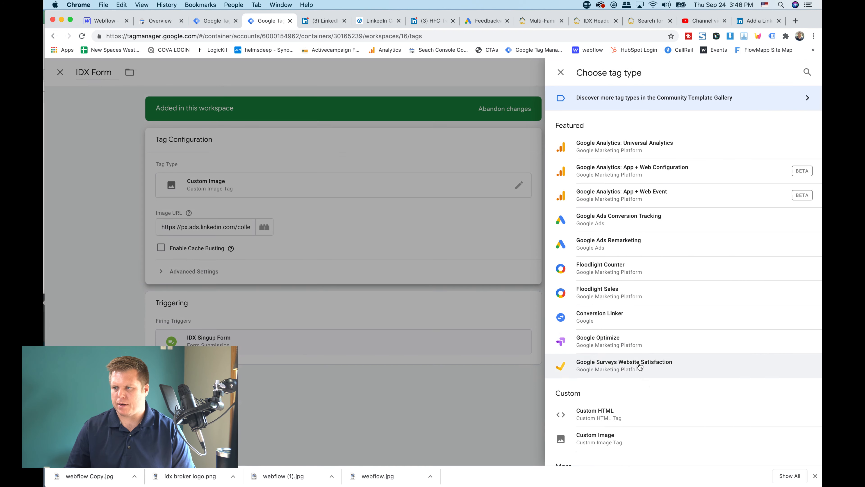
left_click(394, 222)
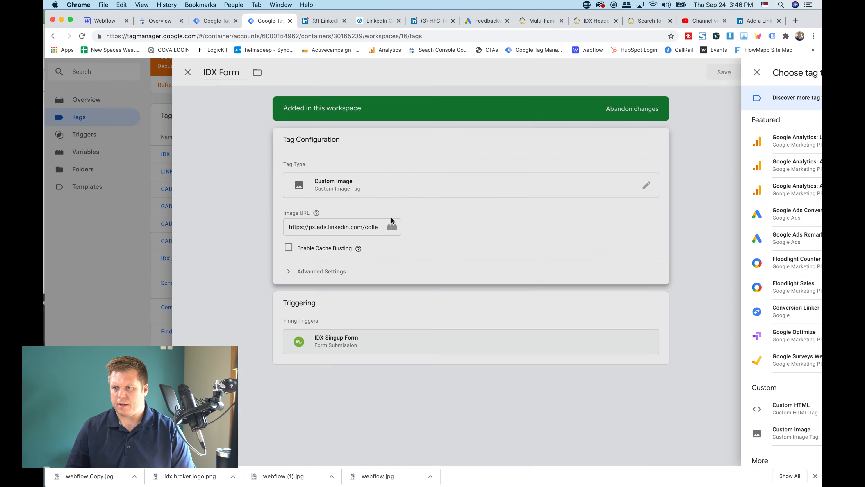
triple_click(371, 227)
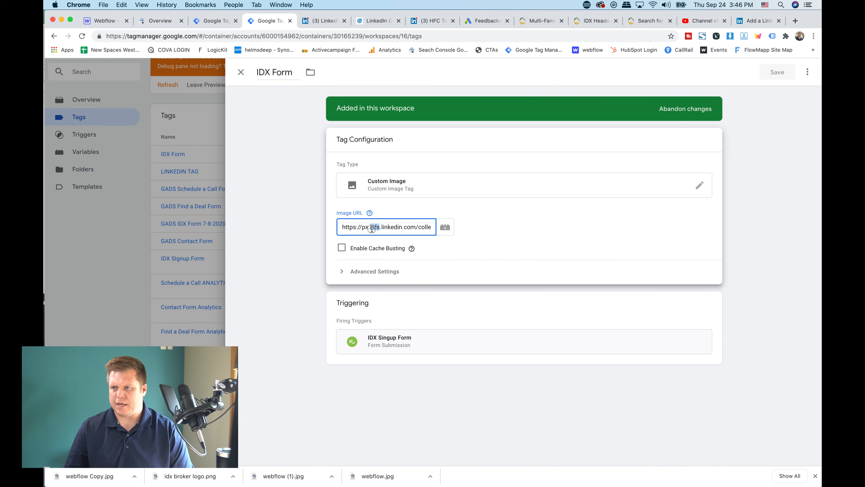
Recopy the event-specific pixel code from LinkedIn Campaign Manager and select only its src URL, without the quotes, in TextEdit
left_click(377, 20)
left_click(317, 370)
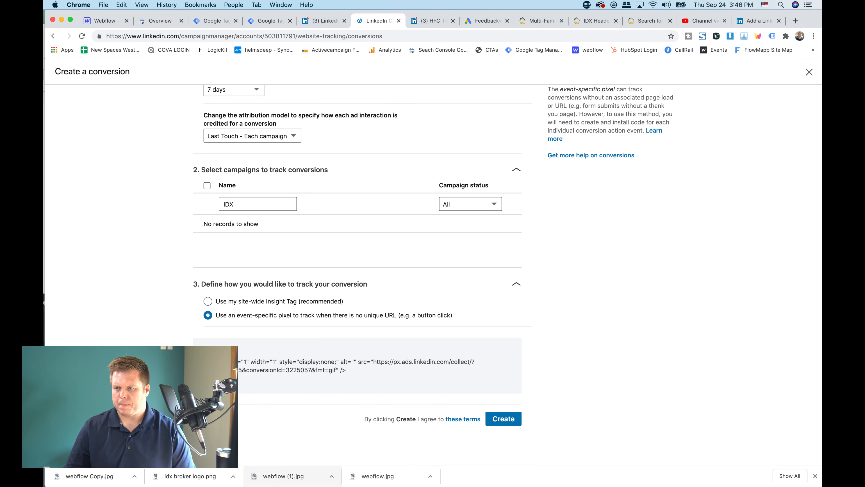
left_click(353, 472)
left_click(464, 169)
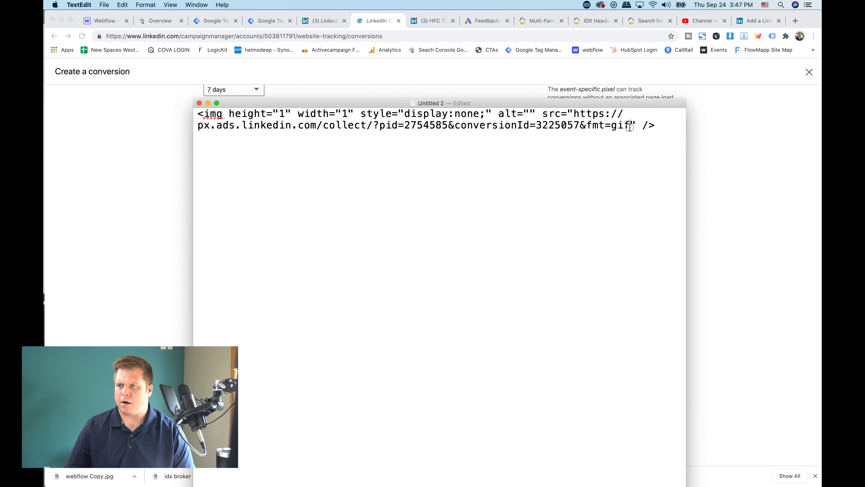
left_click_drag(631, 126, 575, 113)
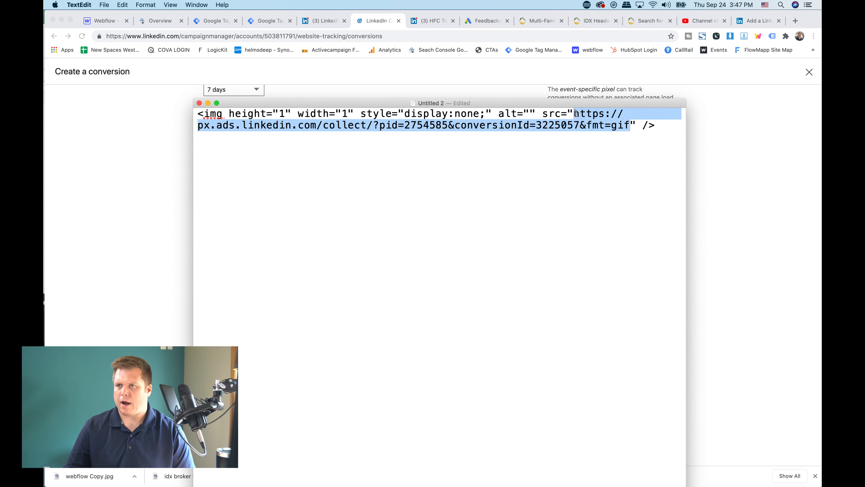
Return to Tag Manager in Chrome and replace the IDX Form tag's image URL with the URL copied from the LinkedIn pixel
left_click(262, 26)
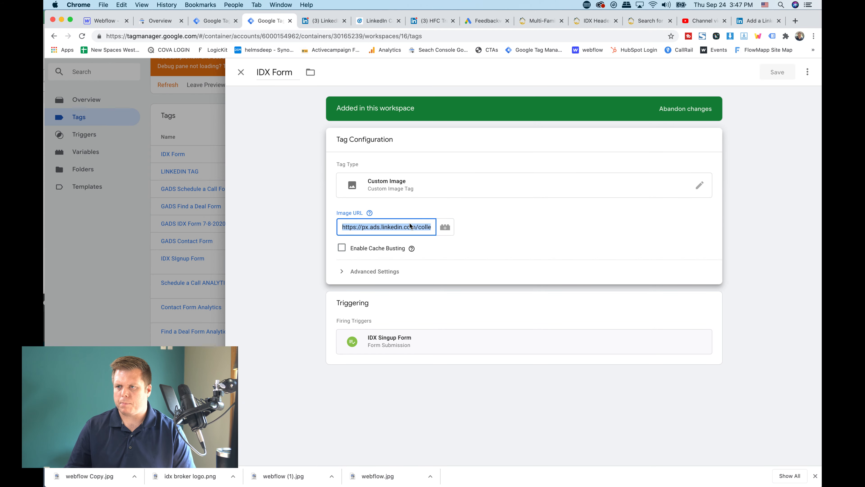
key("BackSpace")
key("super+v")
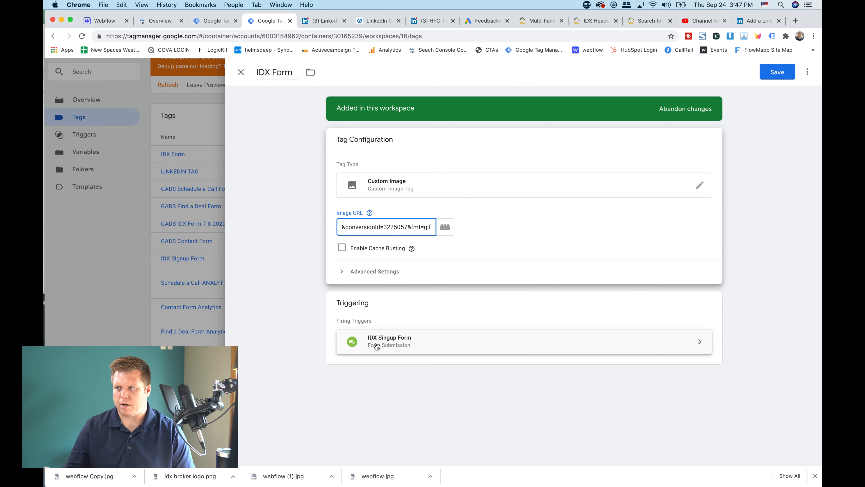
Rename the IDX Form tag as "Linkedin IDX form Convers" and save it
left_click(271, 73)
type("Linkedin IDX form Convers")
left_click(779, 76)
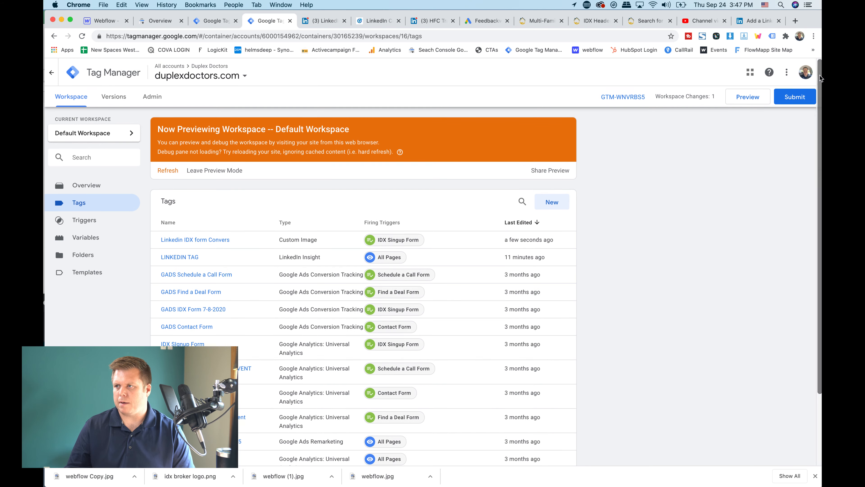
Submit the workspace changes and publish them to the Live environment with the version name "LInkedin IDX"
left_click(795, 102)
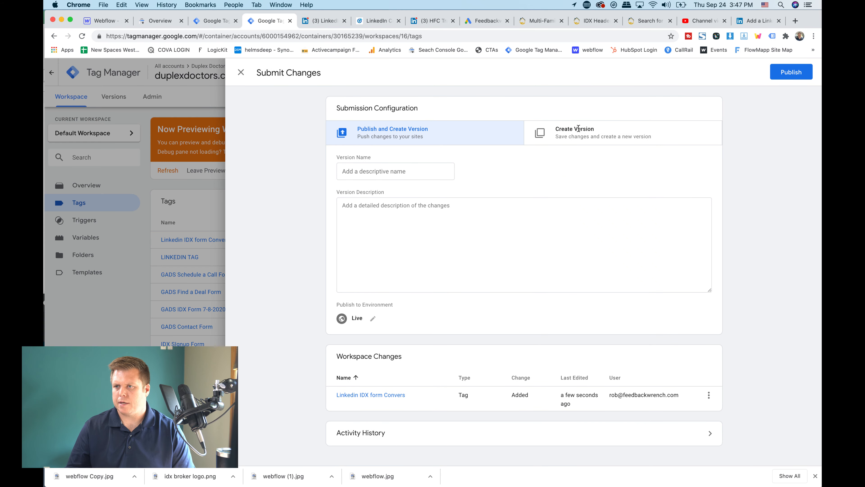
left_click(403, 174)
type("LInkedin IDX")
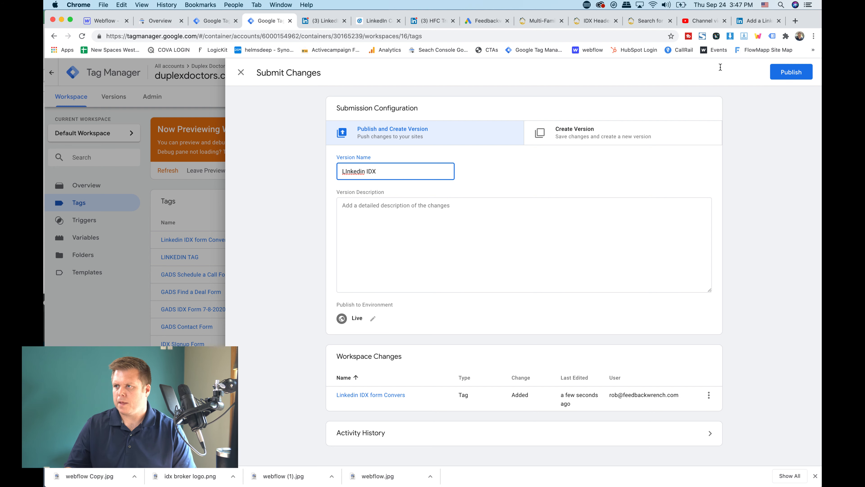
left_click(792, 76)
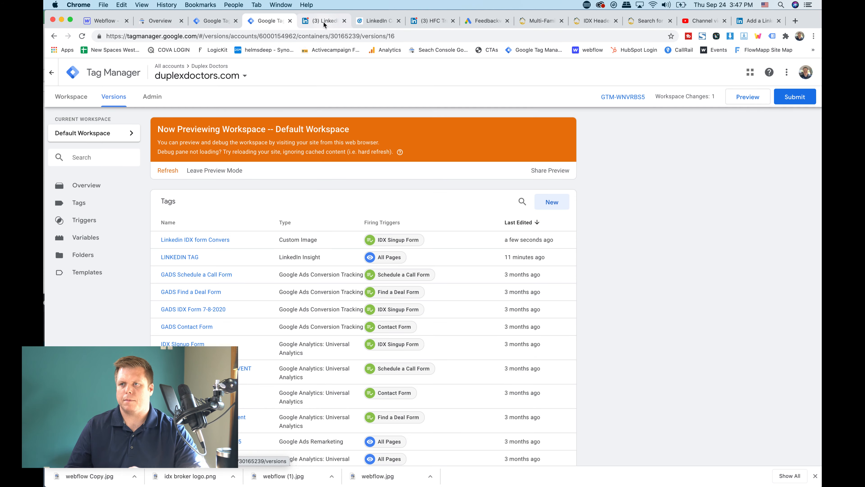
Switch back to LinkedIn Campaign Manager and create the conversion that uses the event-specific pixel
left_click(323, 22)
left_click(375, 22)
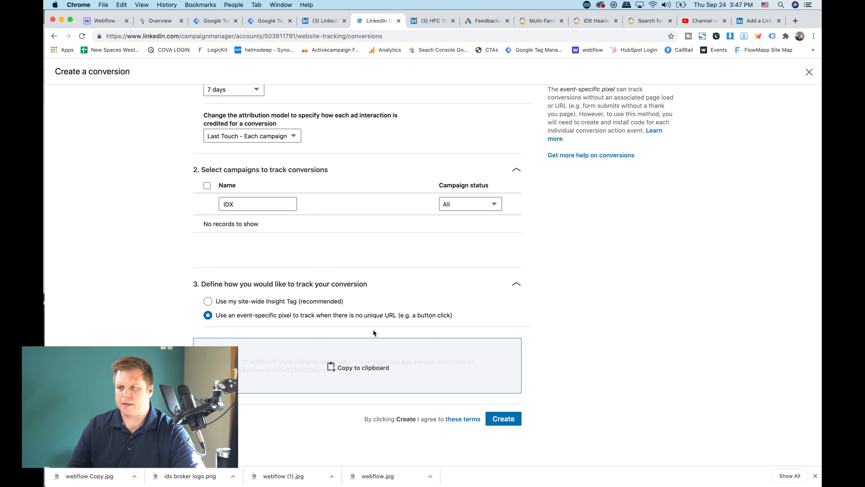
left_click(503, 419)
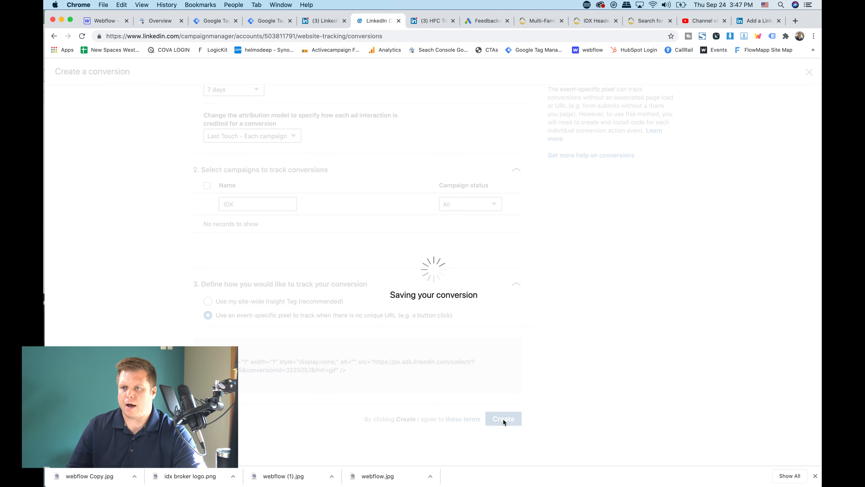